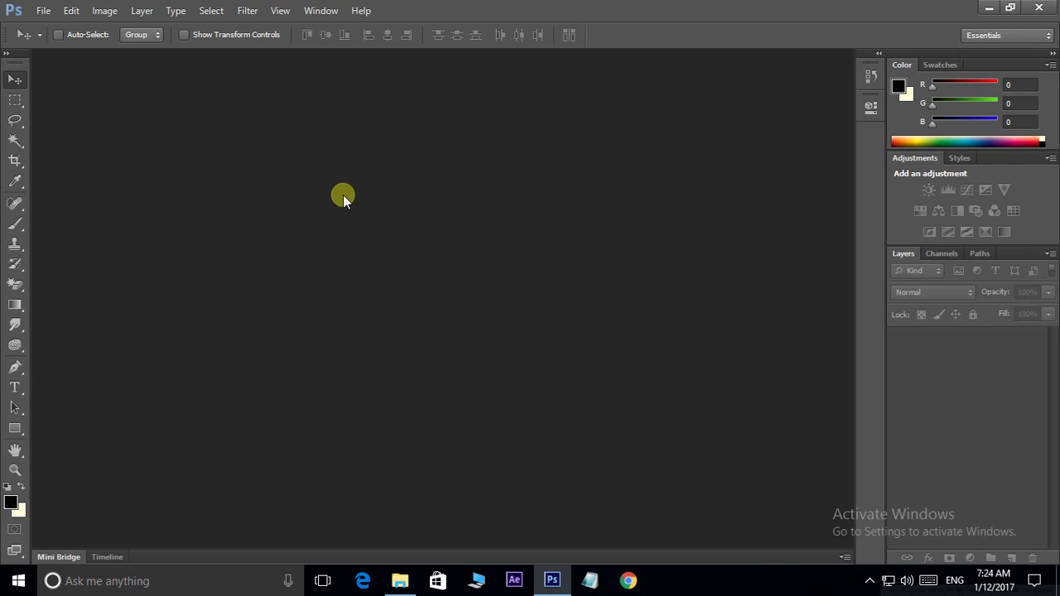
Step: Cycle the Crop tool group through Perspective Crop, Slice and Slice Select, ending on Crop
left_click(18, 164)
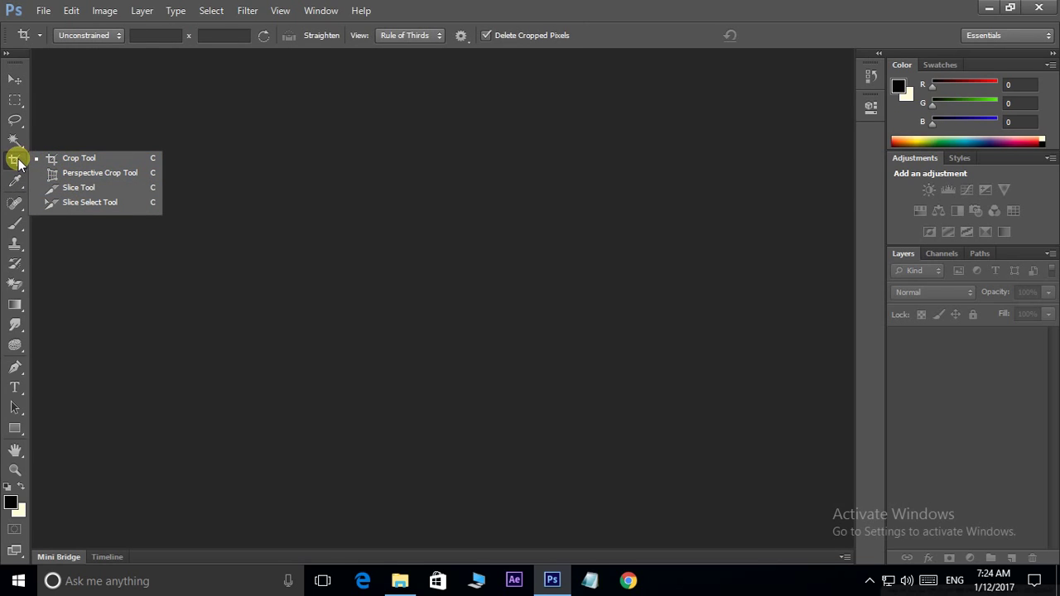
left_click(18, 163)
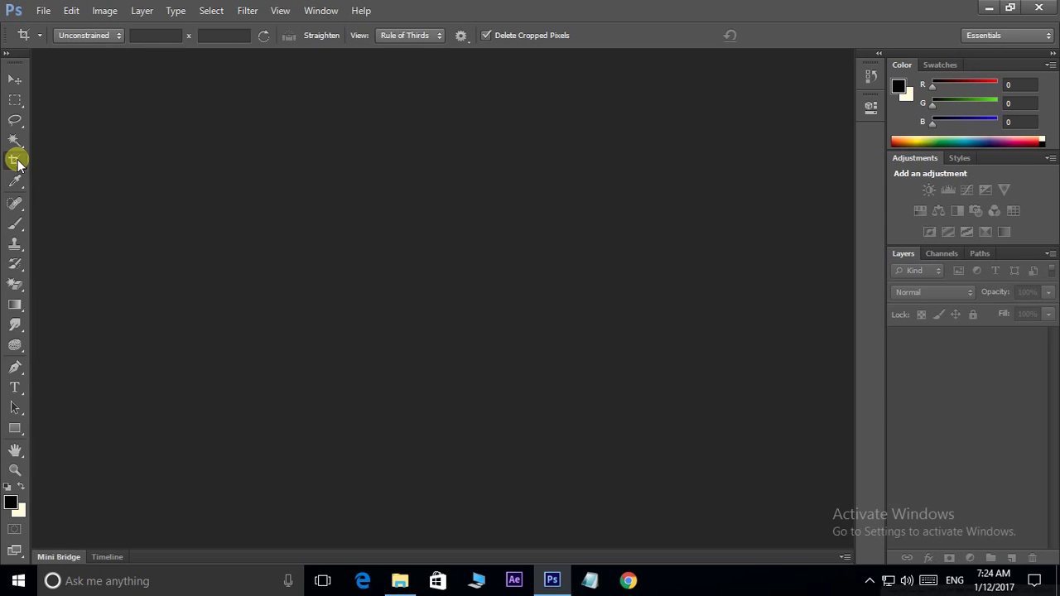
left_click(18, 163, "alt")
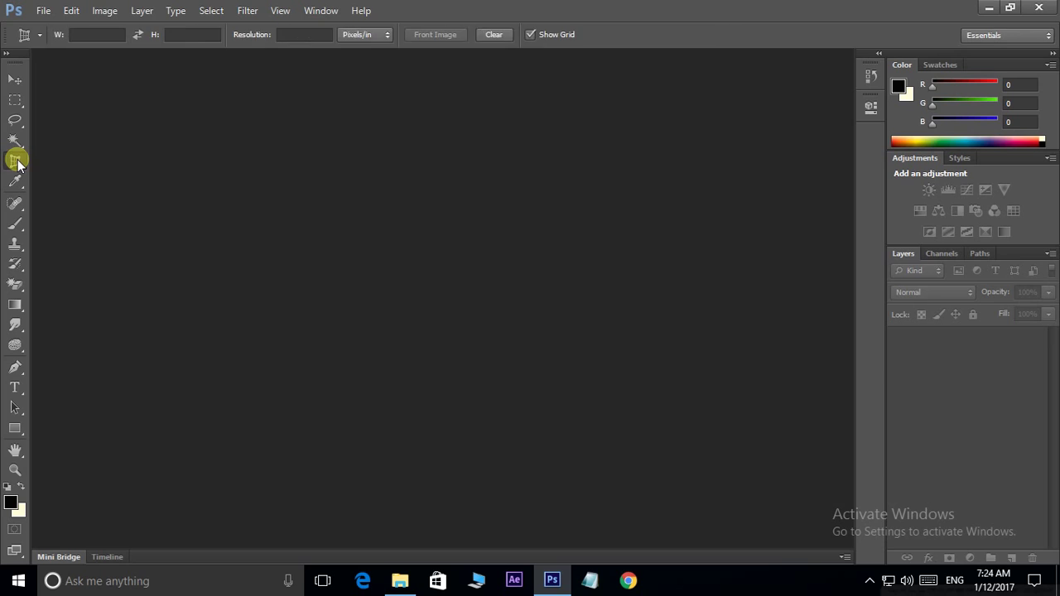
left_click(19, 163, "alt")
left_click(19, 163, "alt")
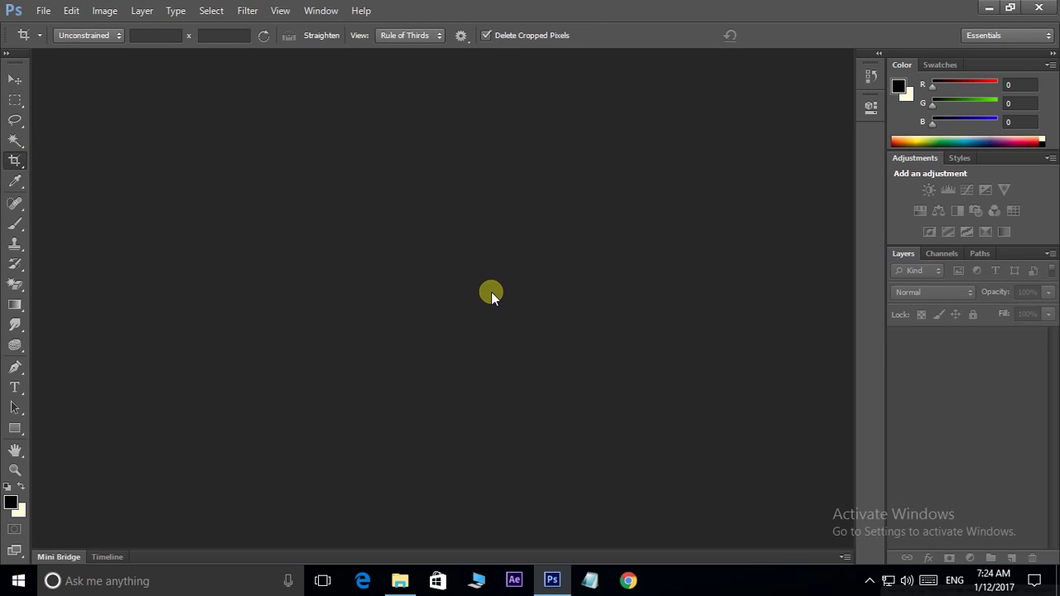
Step: Open Telugu-Actor-Prabhas-HD-Images.jpg from the wallpapers folder
double_click(453, 267)
scroll(607, 192, "down", 5)
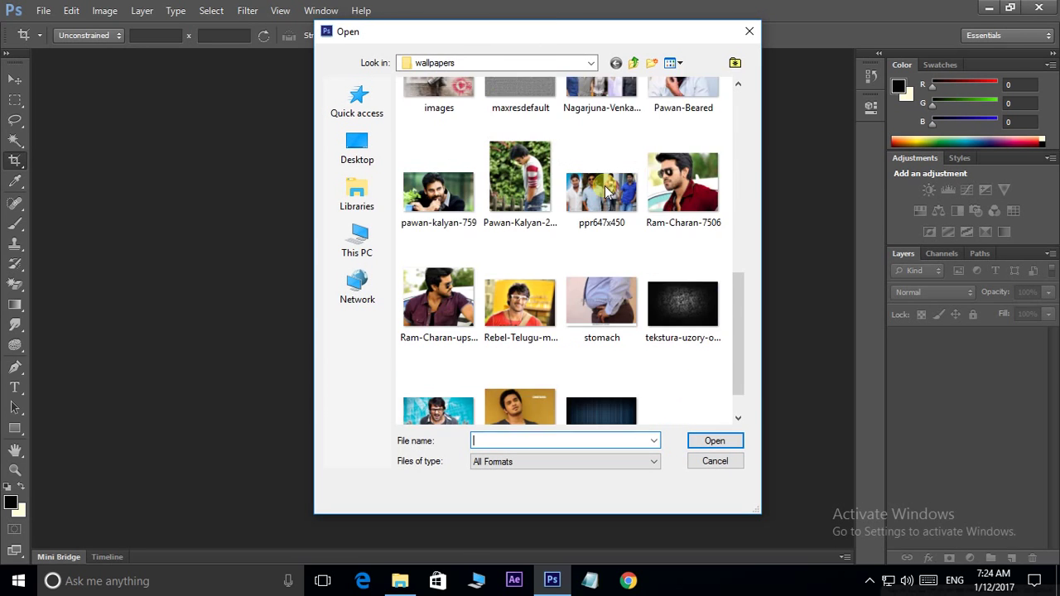
scroll(607, 192, "down", 1)
scroll(676, 377, "up", 4)
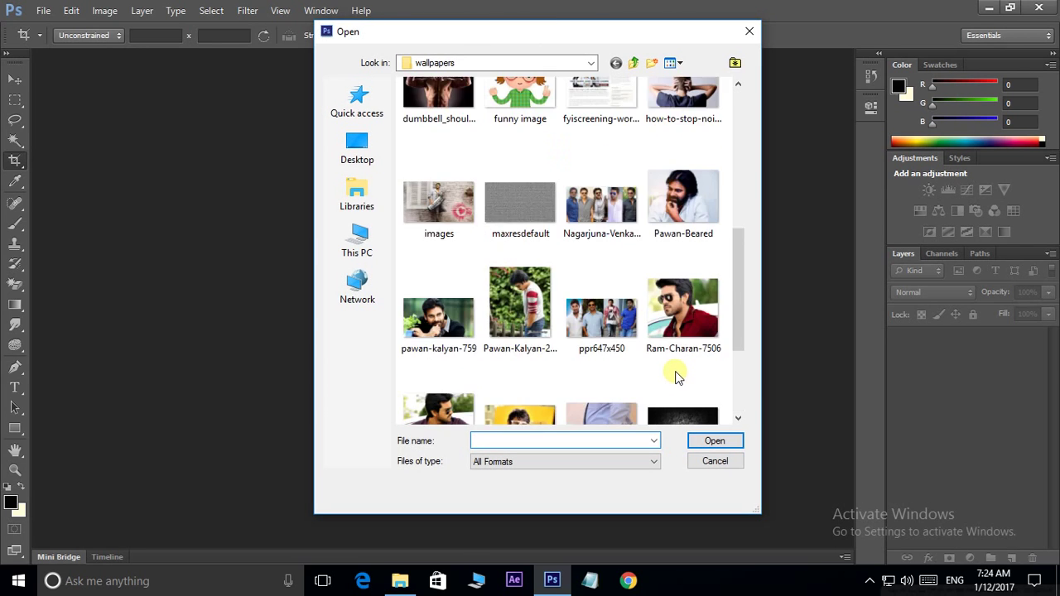
scroll(676, 377, "down", 4)
left_click(424, 364)
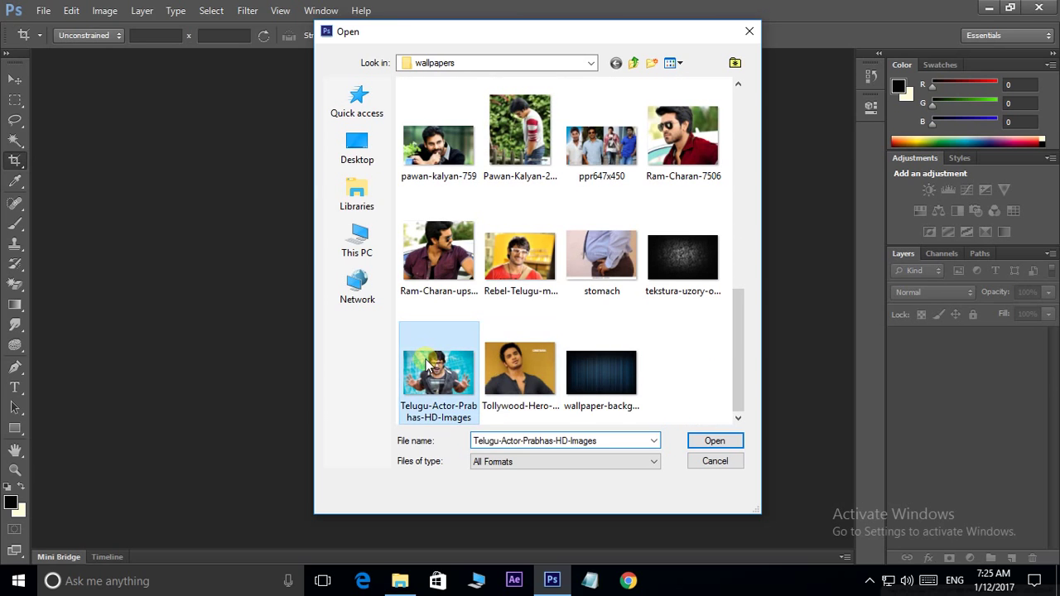
left_click(736, 442)
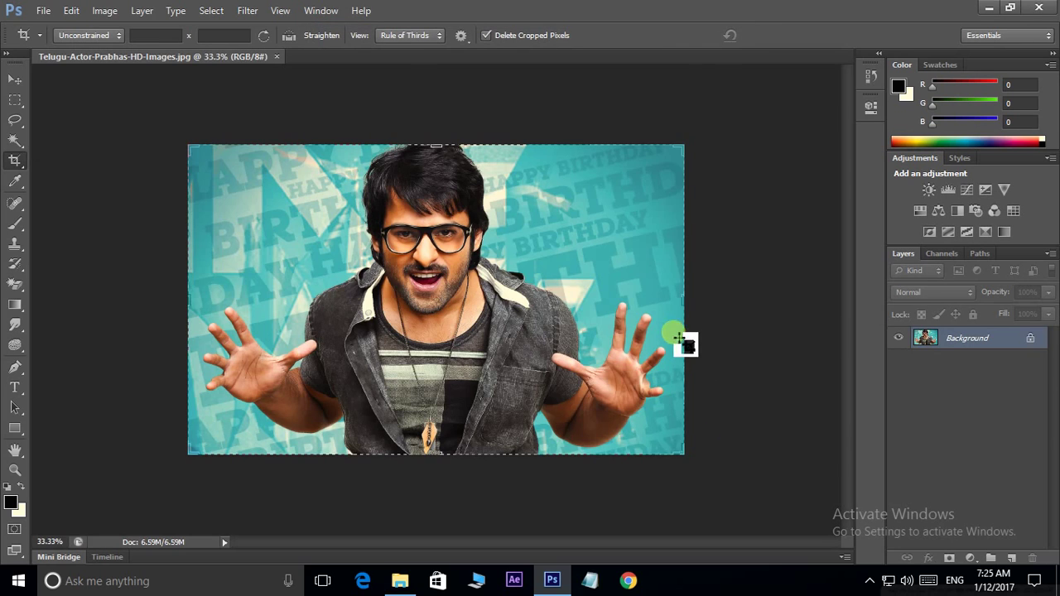
left_click_drag(686, 150, 617, 203)
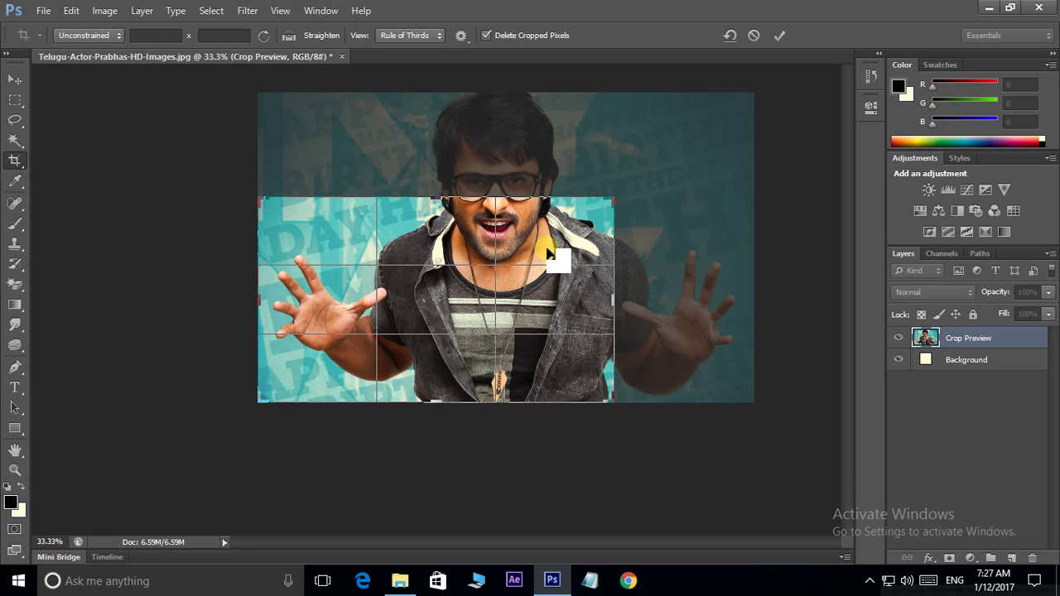
mouse_move(464, 273)
left_mouse_down()
mouse_move(434, 289)
mouse_move(456, 282)
left_mouse_up()
mouse_move(474, 230)
left_mouse_down()
mouse_move(456, 247)
mouse_move(459, 280)
left_mouse_up()
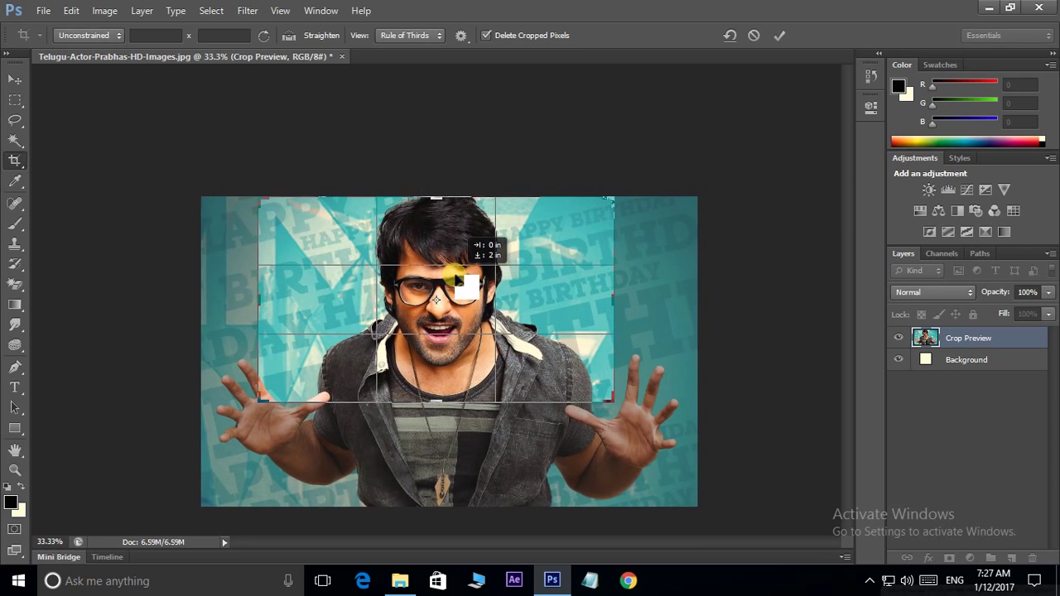
left_click_drag(613, 402, 629, 433)
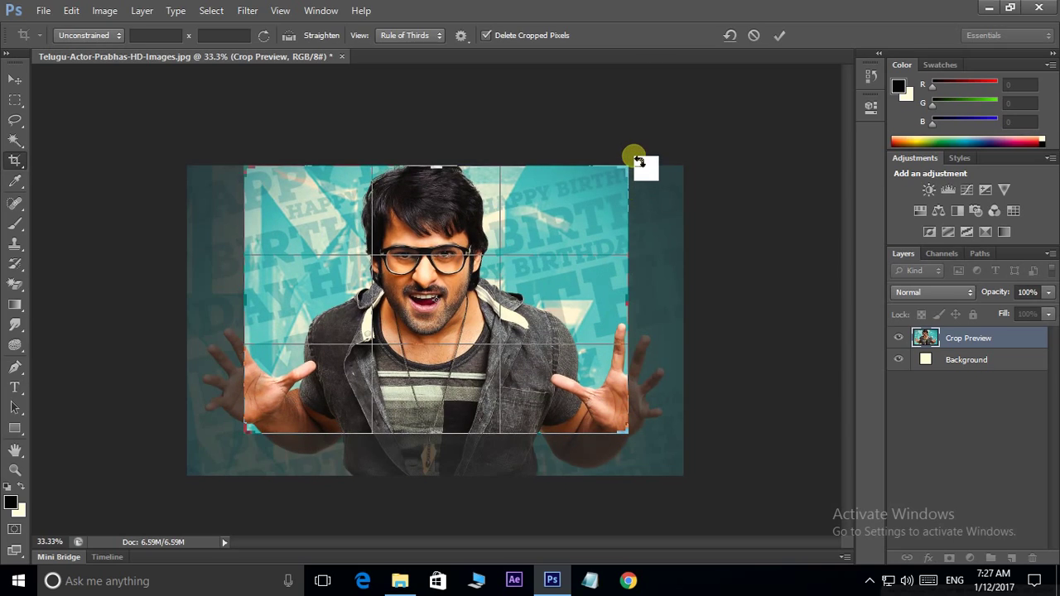
mouse_move(638, 160)
left_mouse_down()
mouse_move(650, 191)
mouse_move(634, 170)
left_mouse_up()
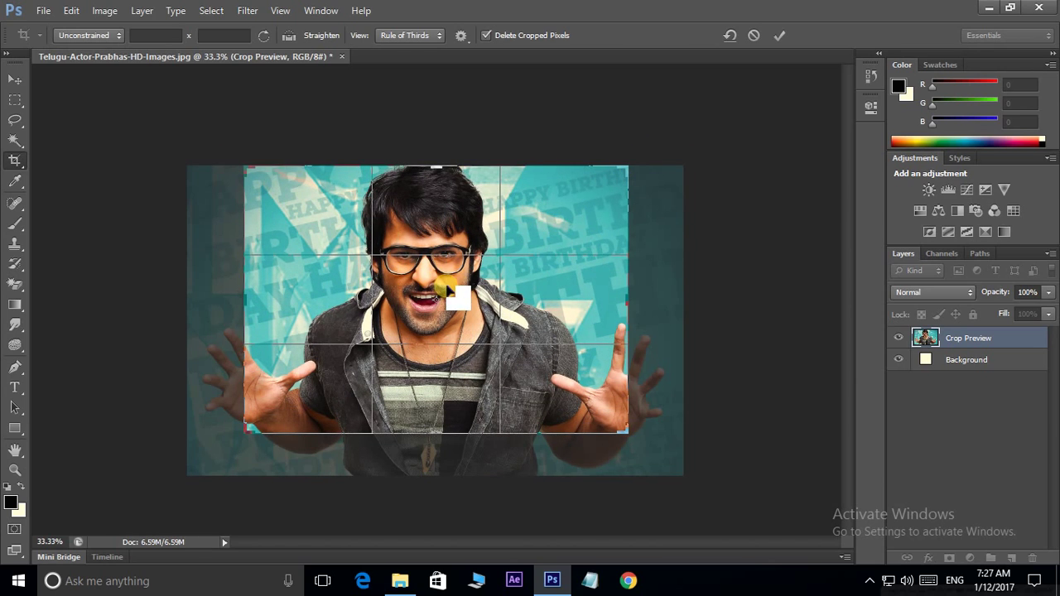
left_click(681, 270)
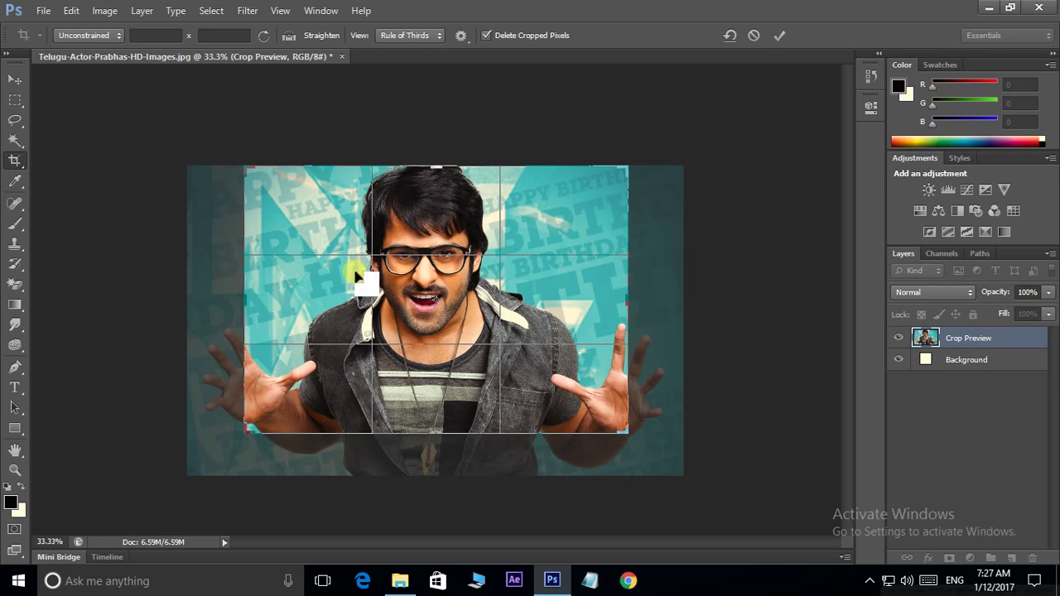
double_click(448, 222)
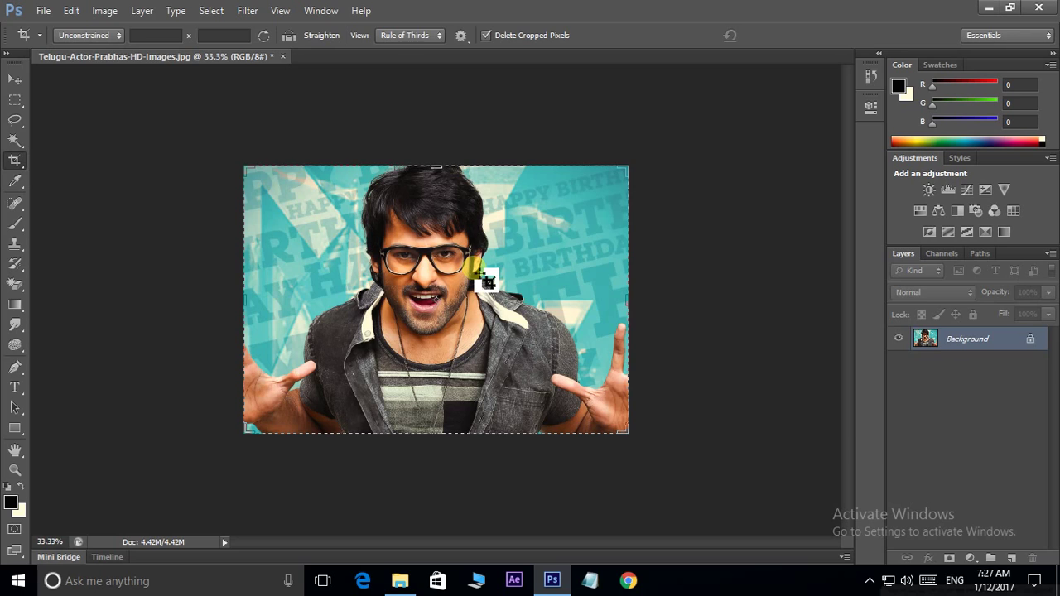
key("ctrl+z")
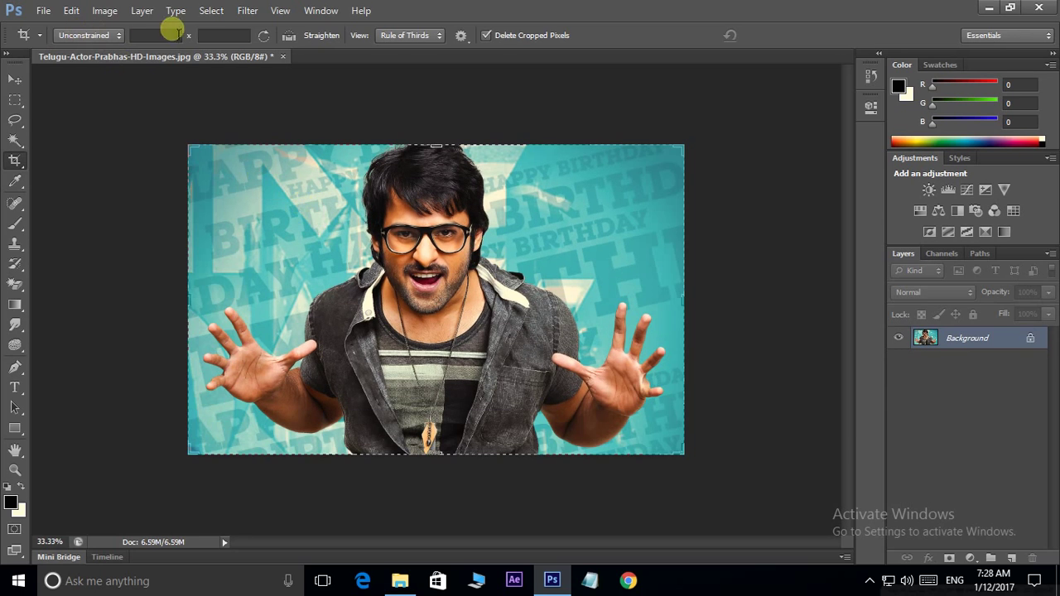
Step: Preview the 1 x 1, 4 x 5 and 8.5 x 11 crop ratio presets
left_click(110, 36)
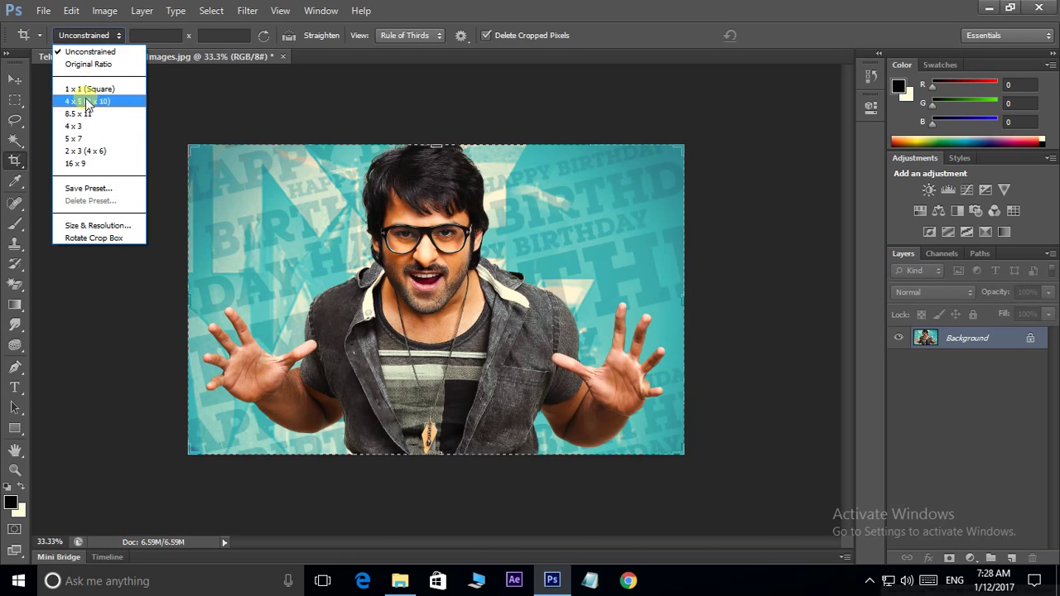
left_click(87, 90)
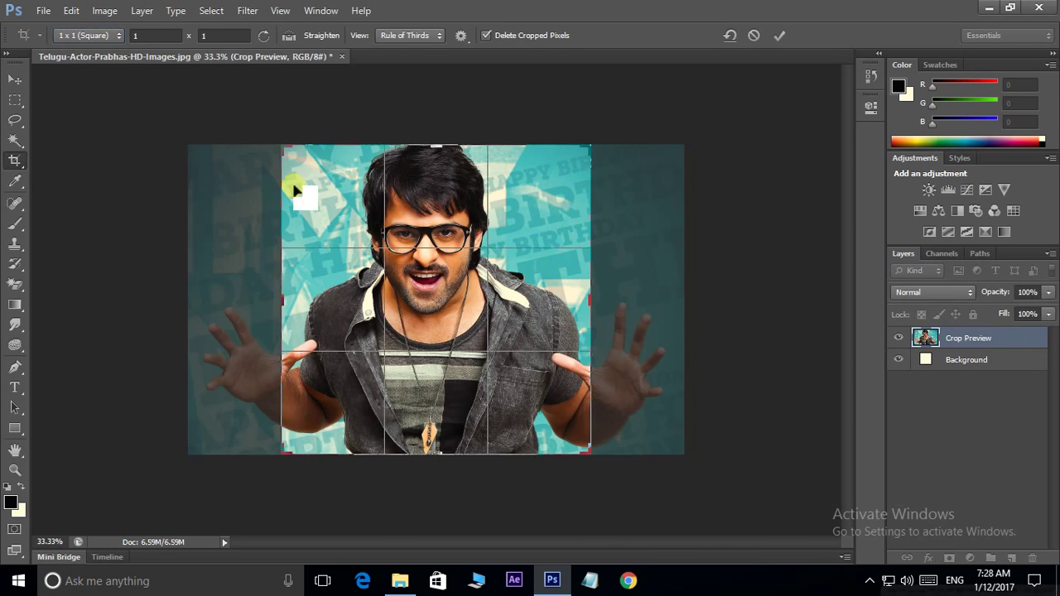
left_click(76, 35)
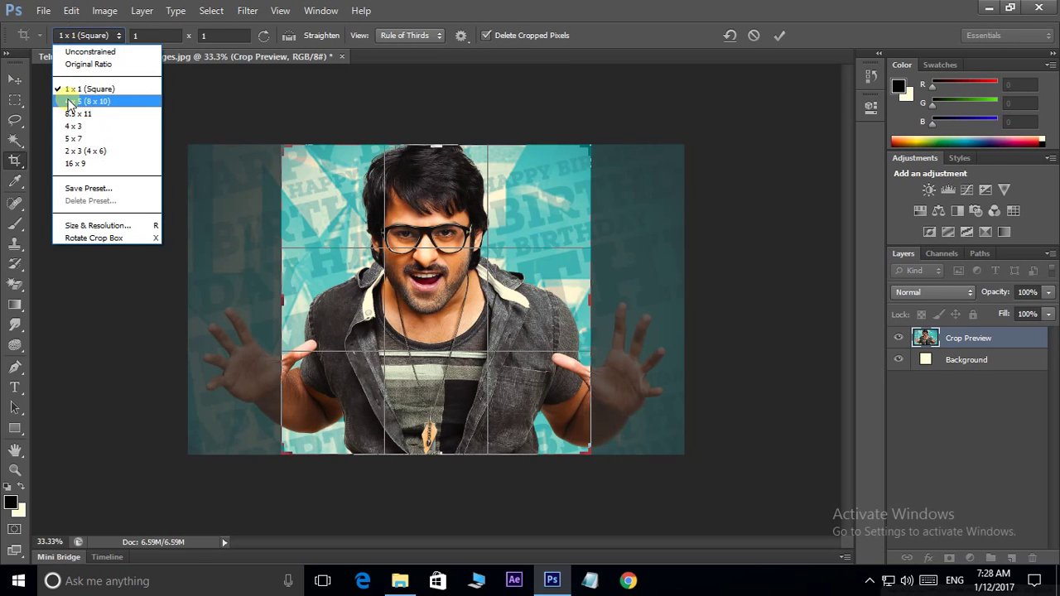
left_click(78, 101)
left_click(89, 36)
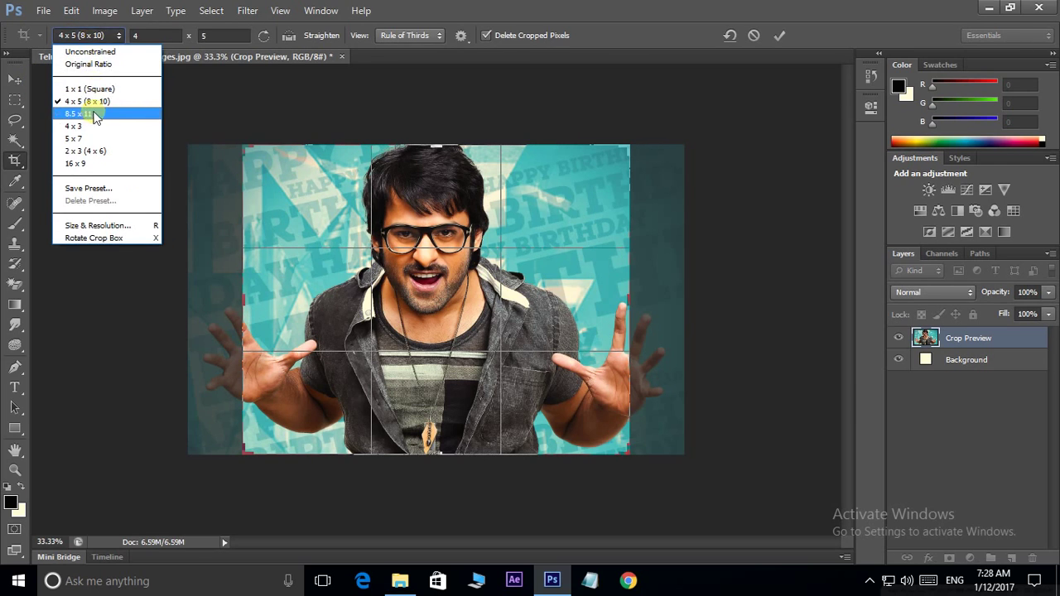
left_click(94, 113)
Step: Try the 5 x 7 and 2 x 3 ratios, settling on 16 x 9
left_click(98, 37)
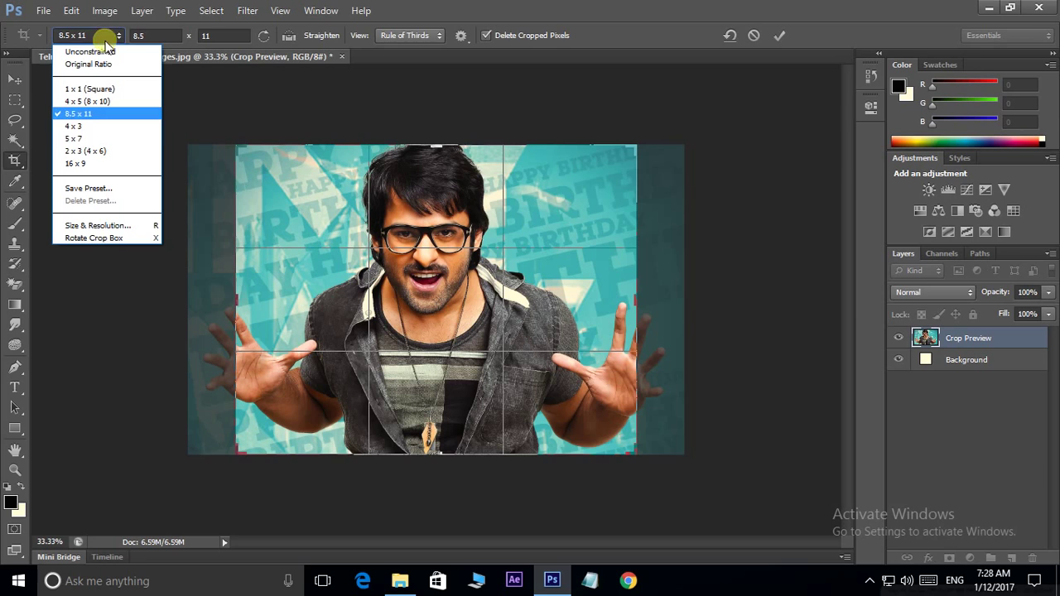
left_click(74, 140)
left_click(91, 37)
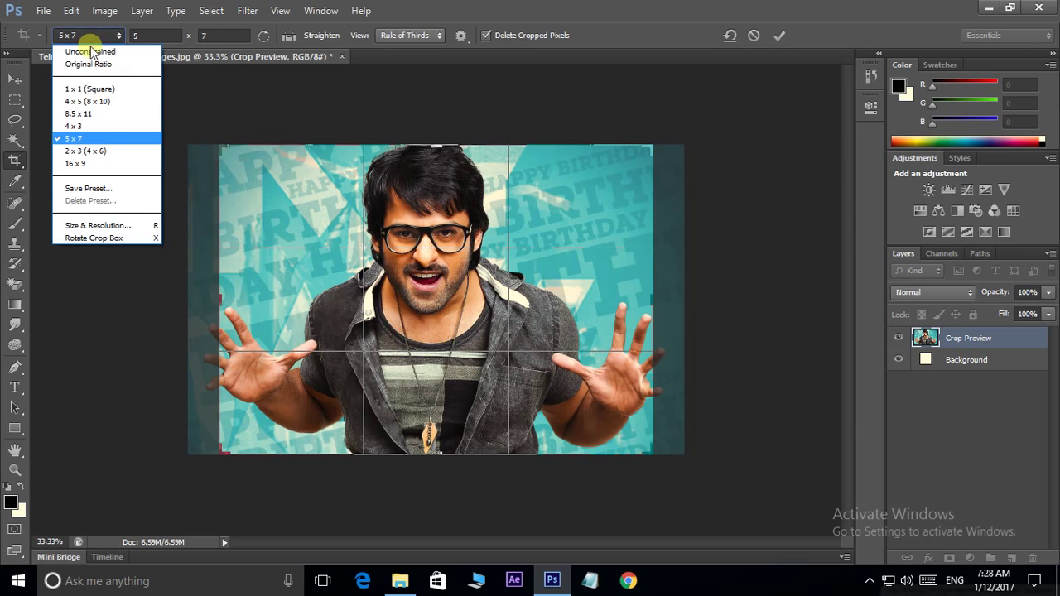
left_click(74, 152)
left_click(98, 36)
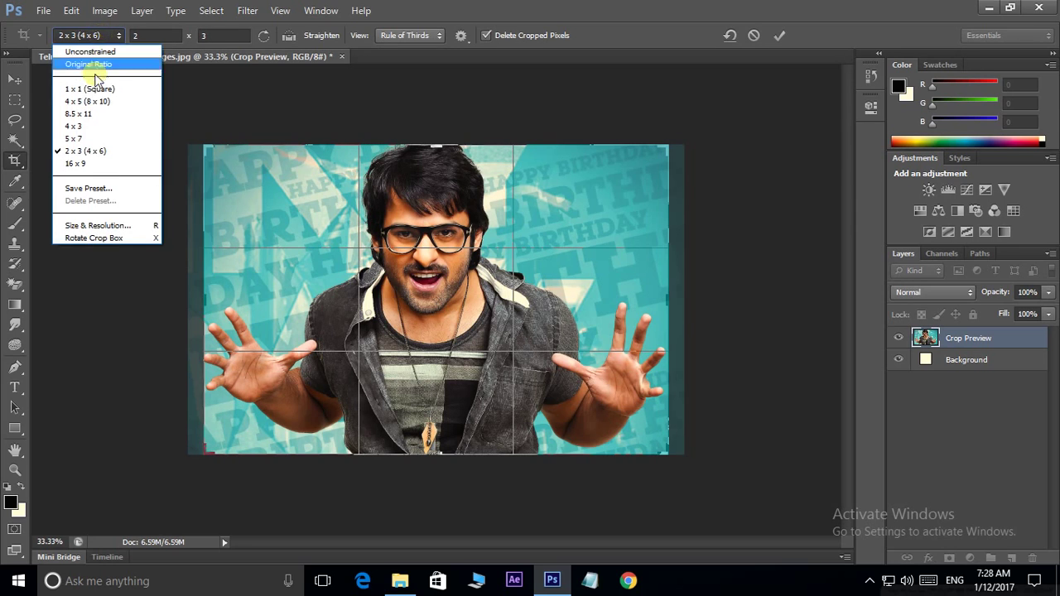
left_click(80, 166)
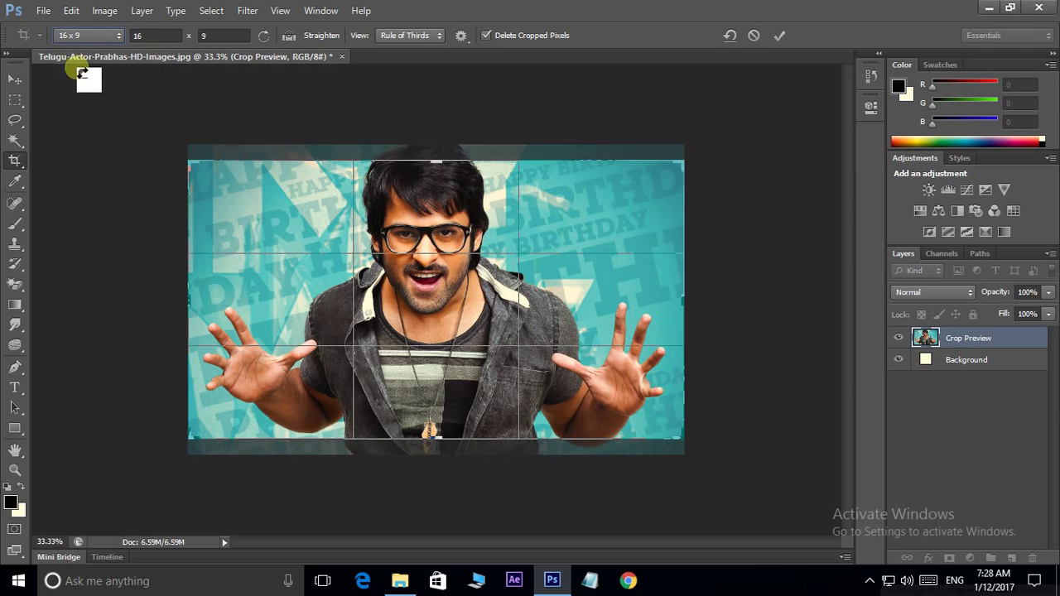
left_click(92, 35)
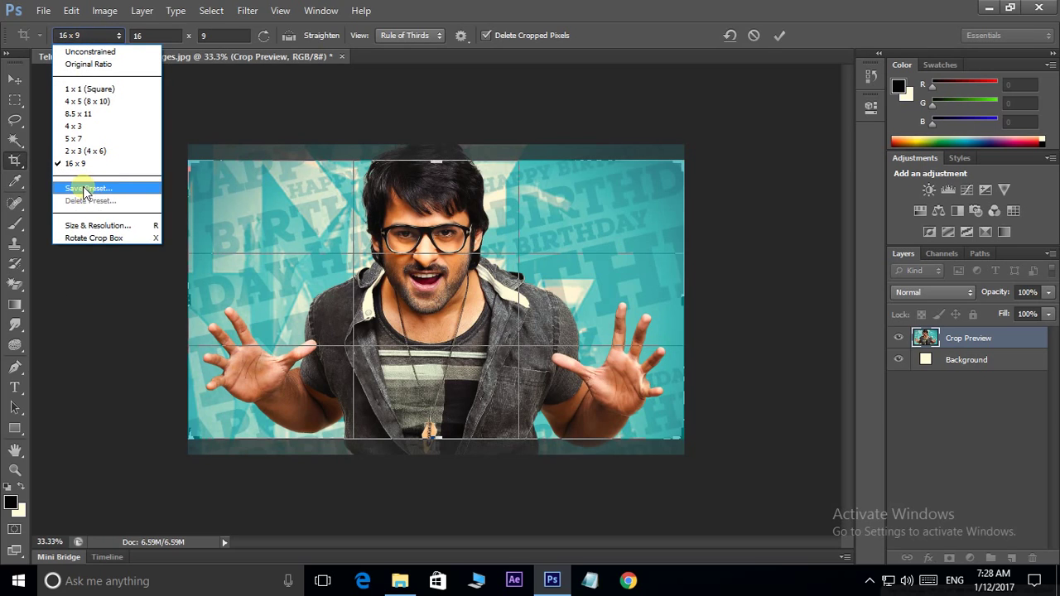
Step: Enter a crop size of 150 x 100 inches at 72 ppi
left_click(104, 225)
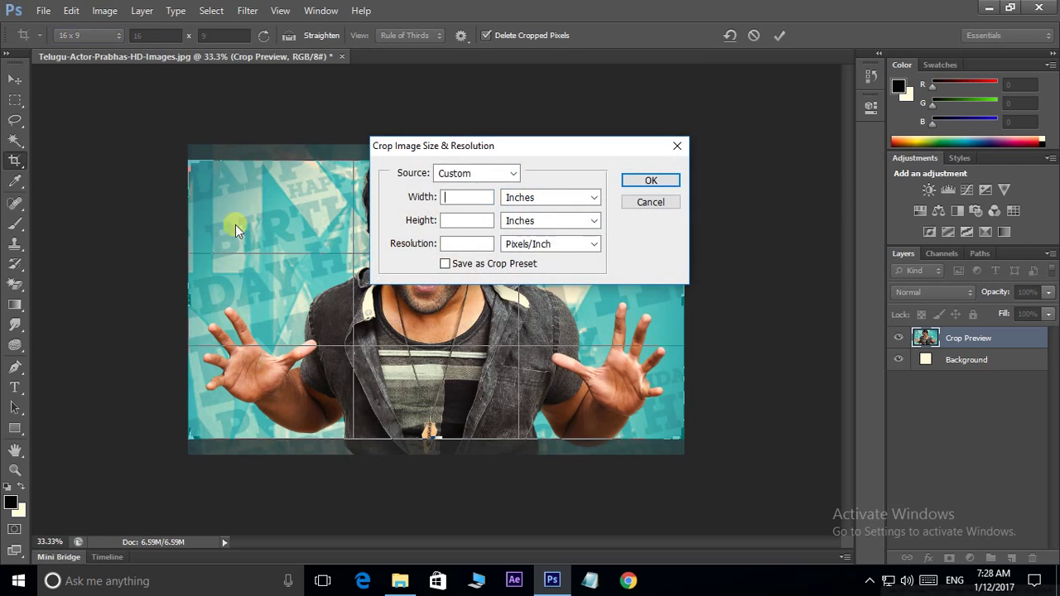
left_click_drag(478, 147, 492, 231)
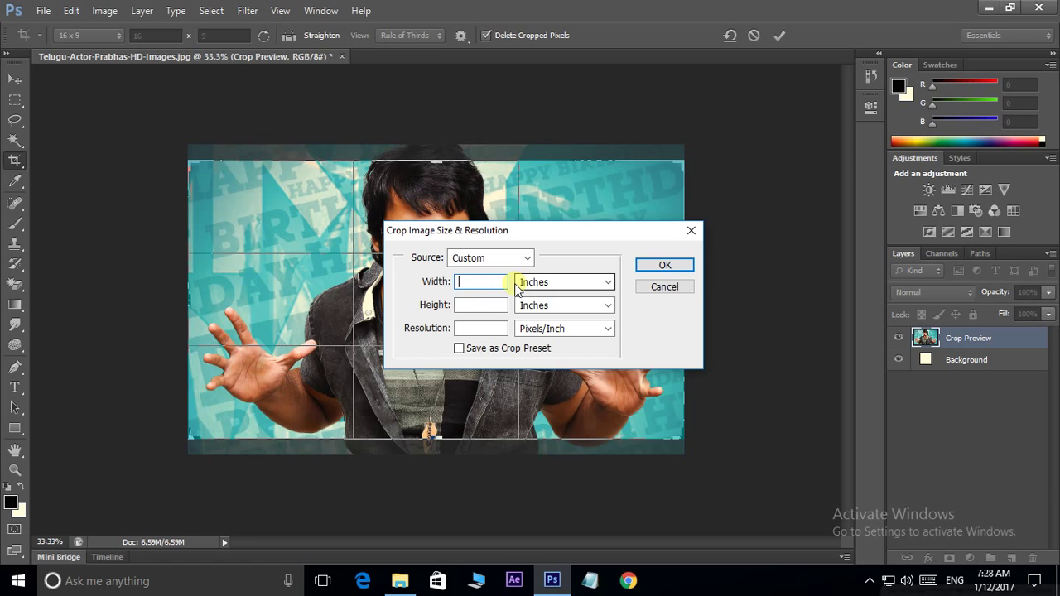
type("1")
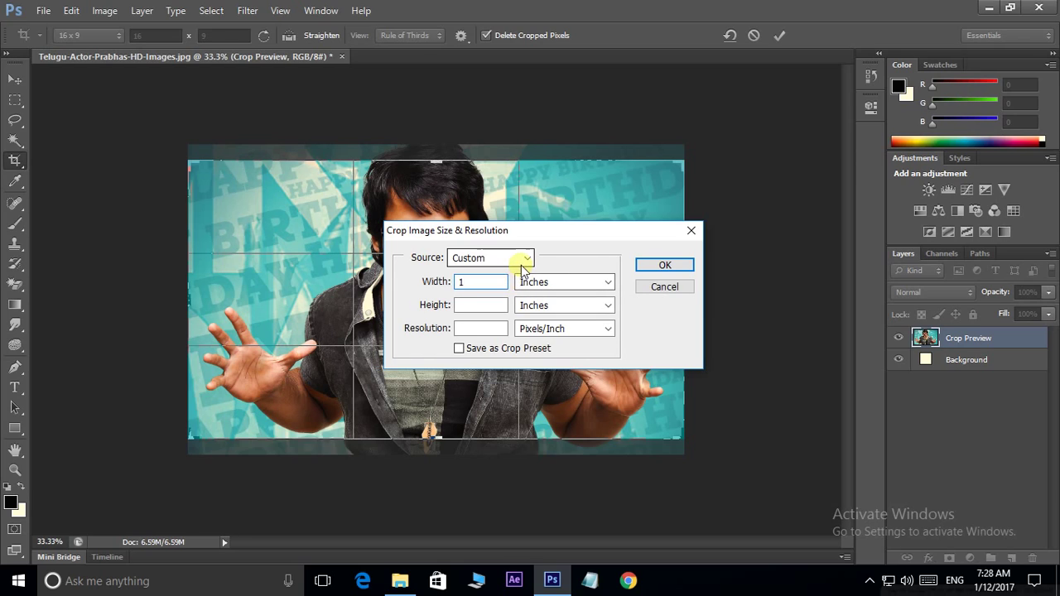
type("5")
type("0")
left_click(483, 308)
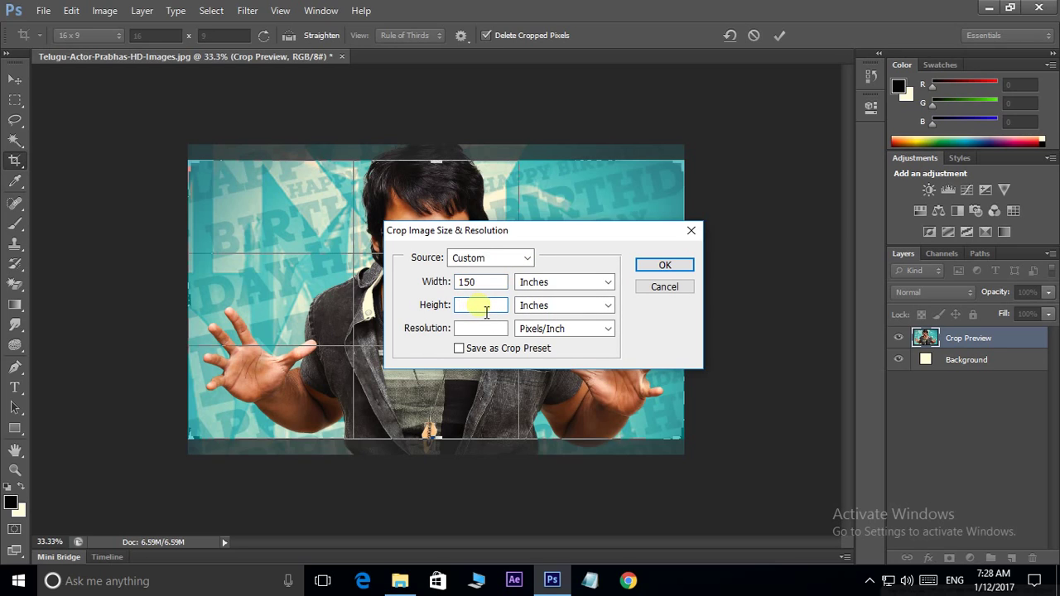
type("100")
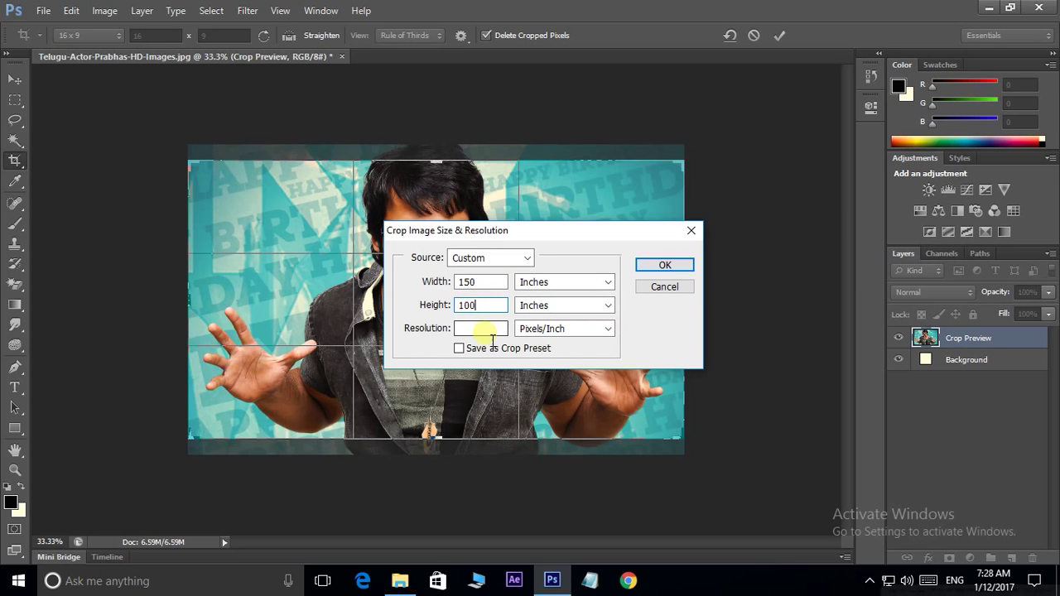
left_click(487, 329)
type("72")
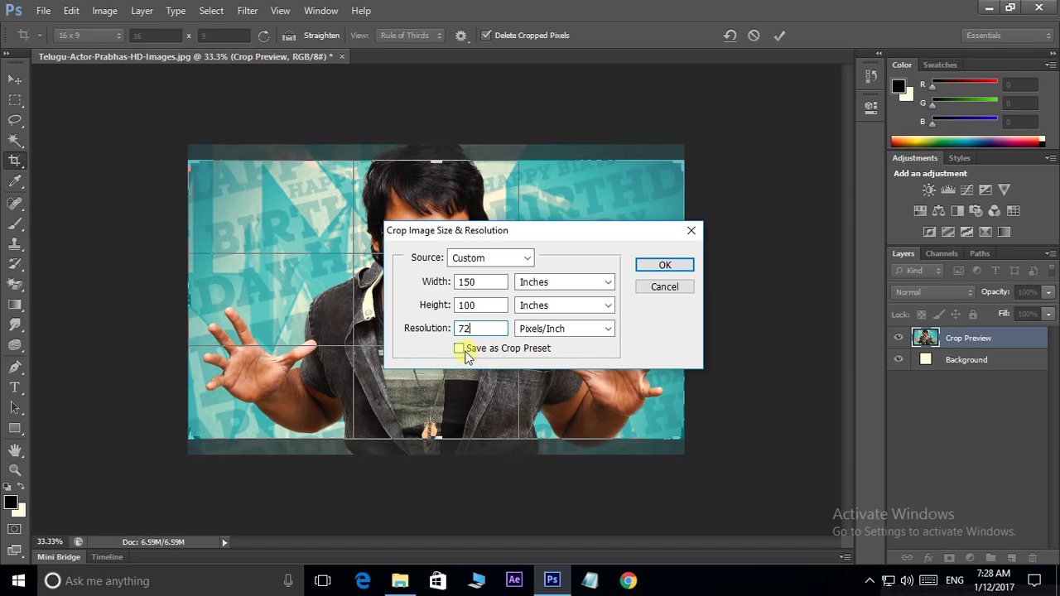
Step: Save that size as a crop preset named 'my own crop'
left_click(458, 348)
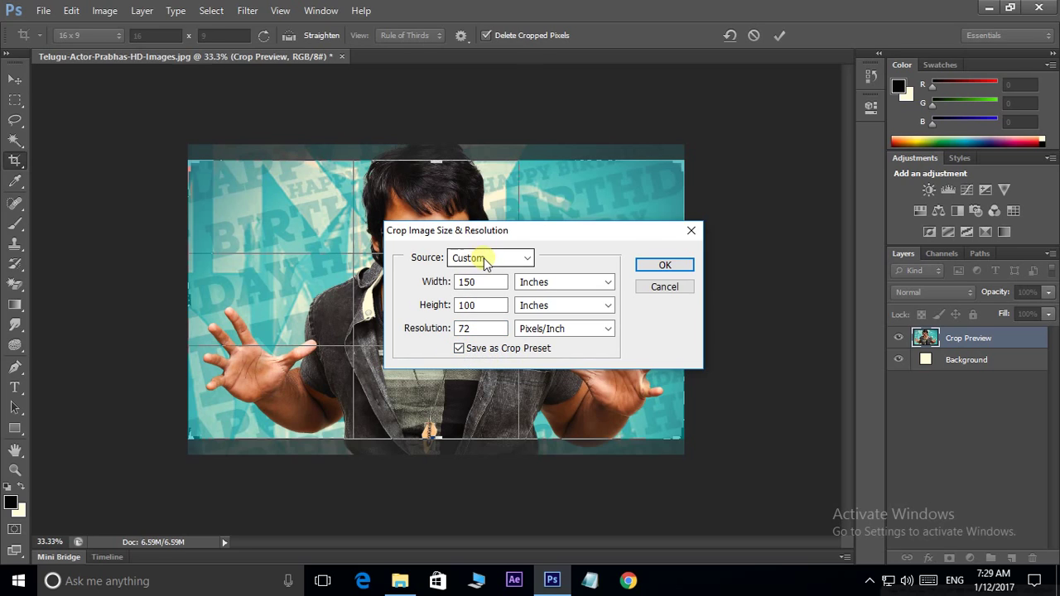
left_click(663, 267)
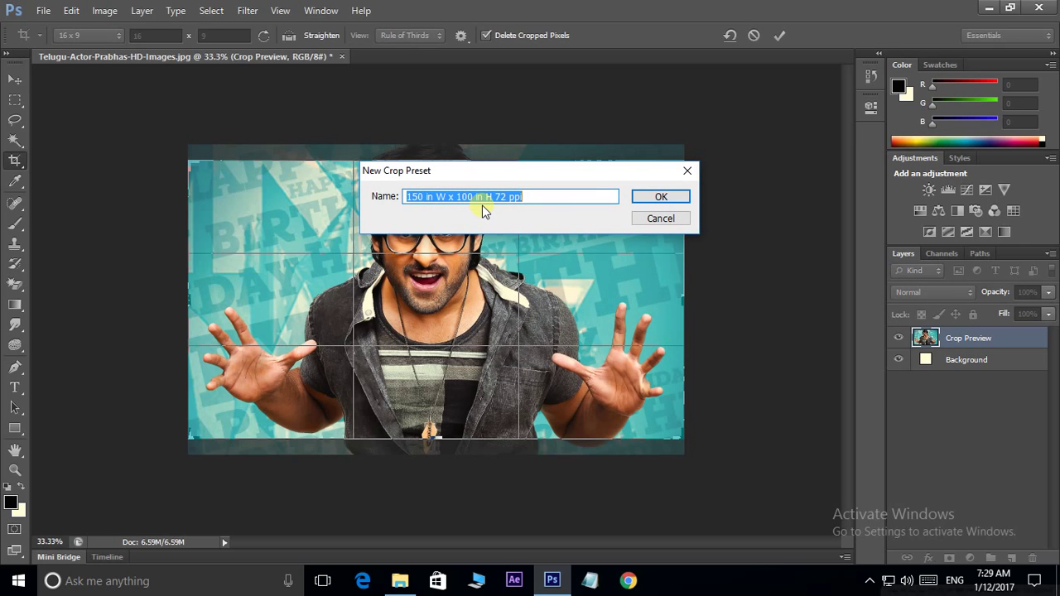
type("my own crop")
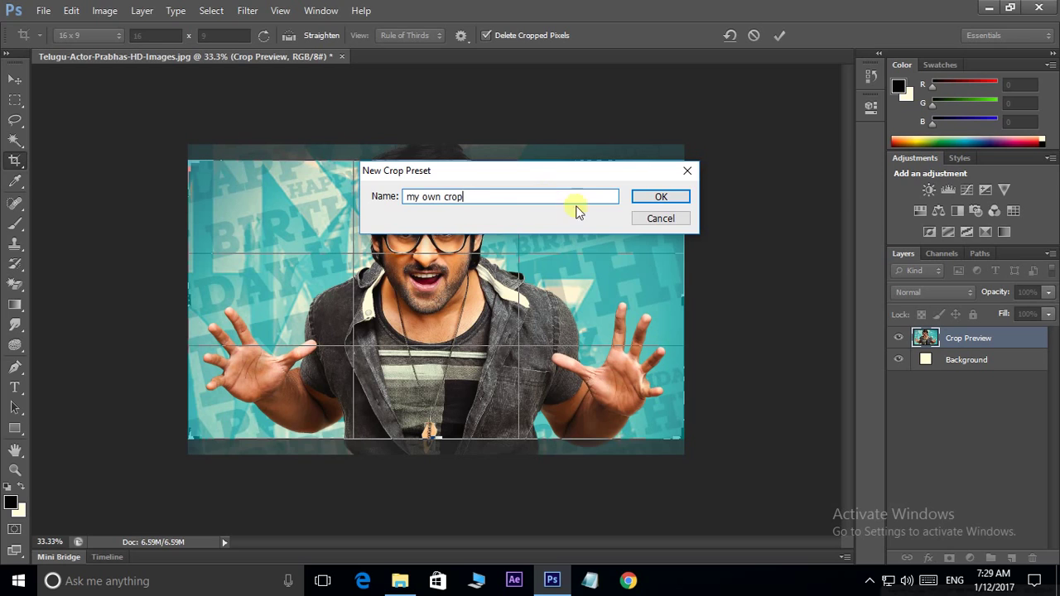
left_click(675, 199)
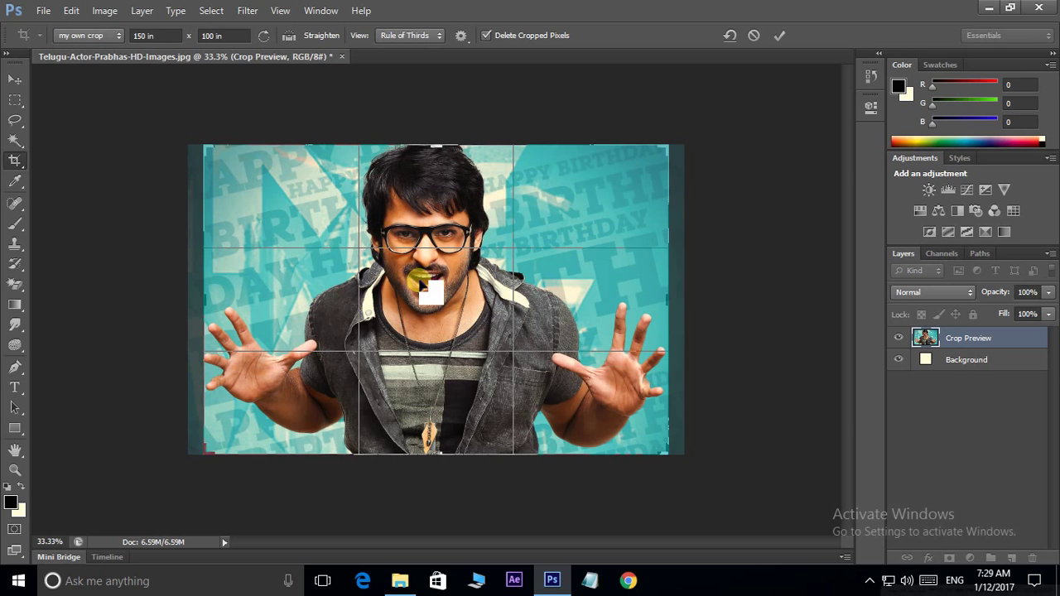
double_click(423, 284)
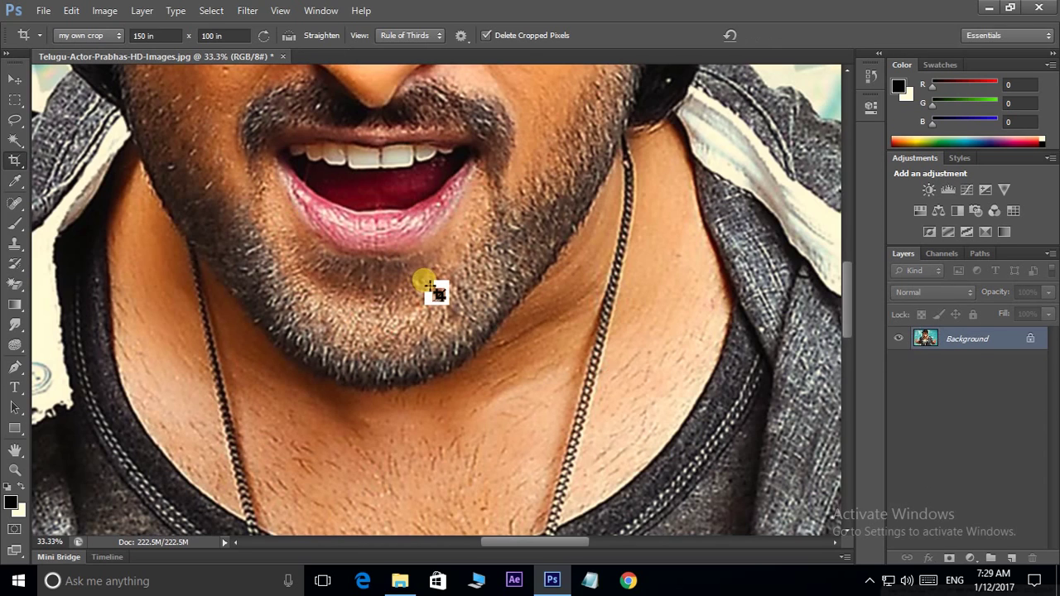
scroll(437, 265, "down", 1)
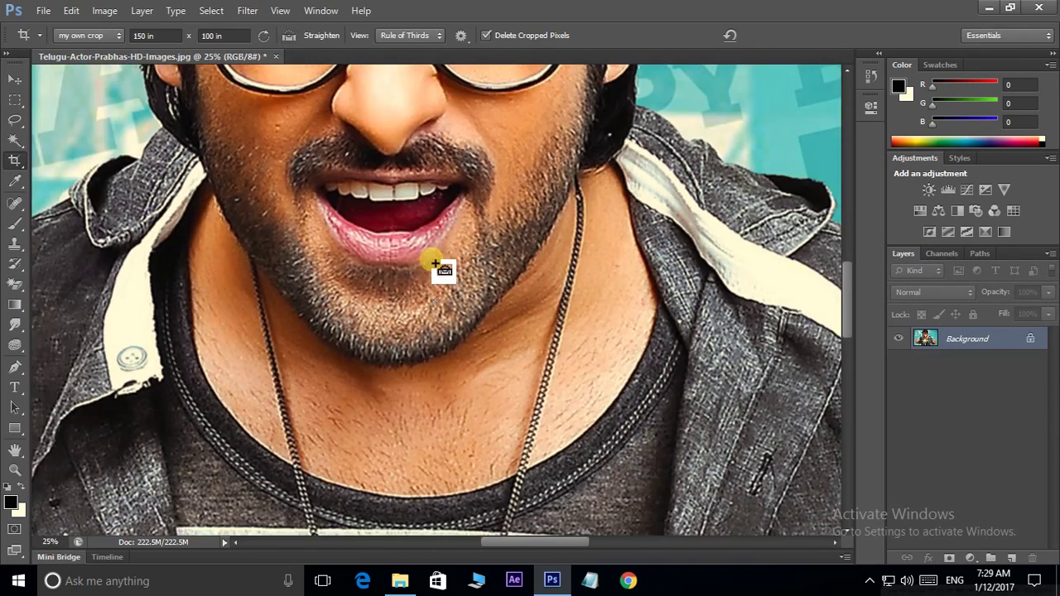
scroll(437, 265, "down", 2)
scroll(436, 265, "down", 1)
key("ctrl+z")
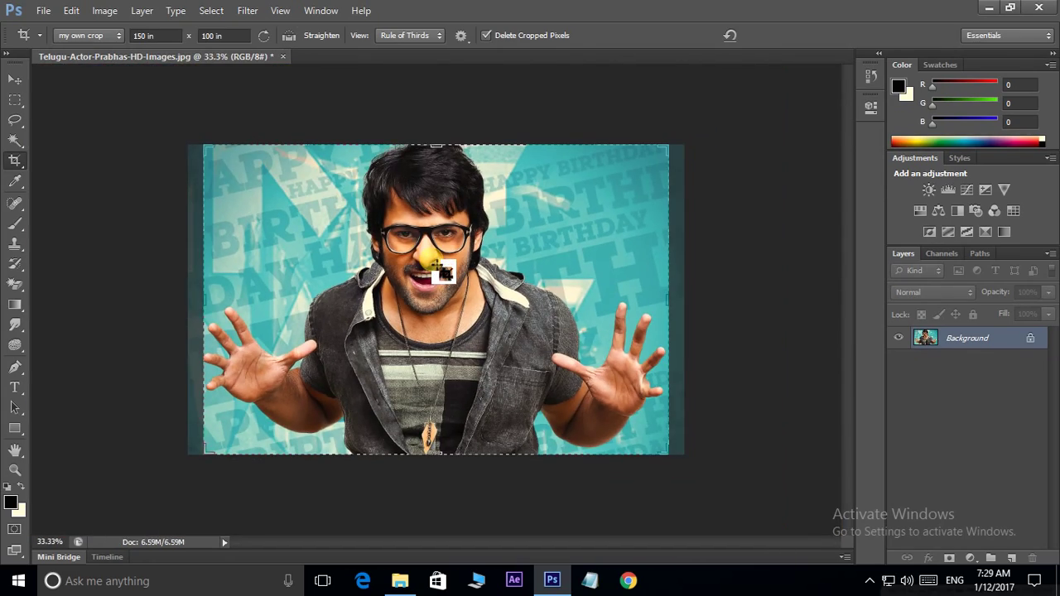
left_click(103, 37)
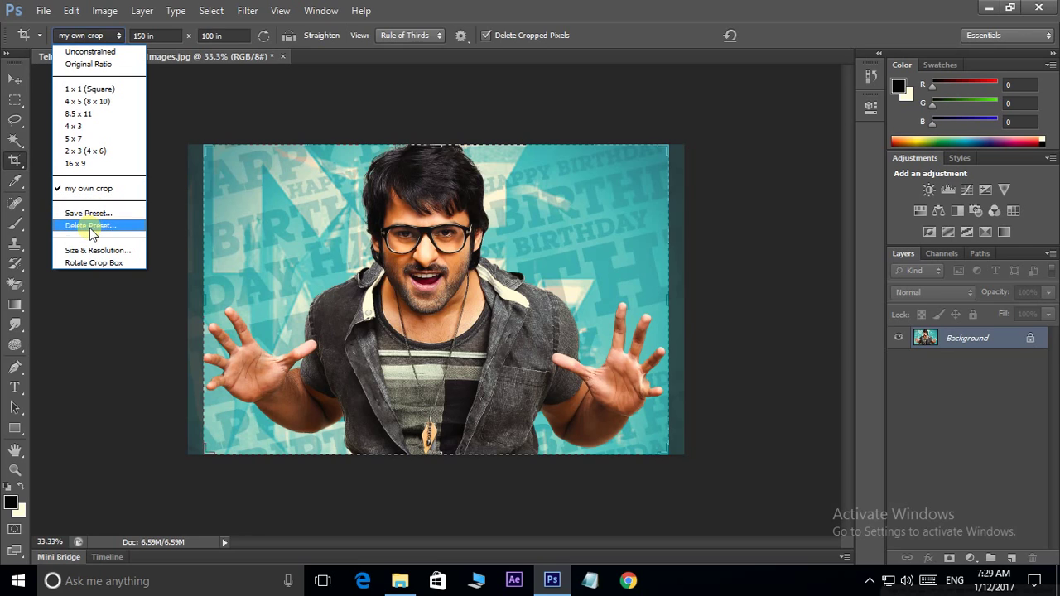
Step: Cancel a new crop preset and select the crop Width field for editing
left_click(89, 214)
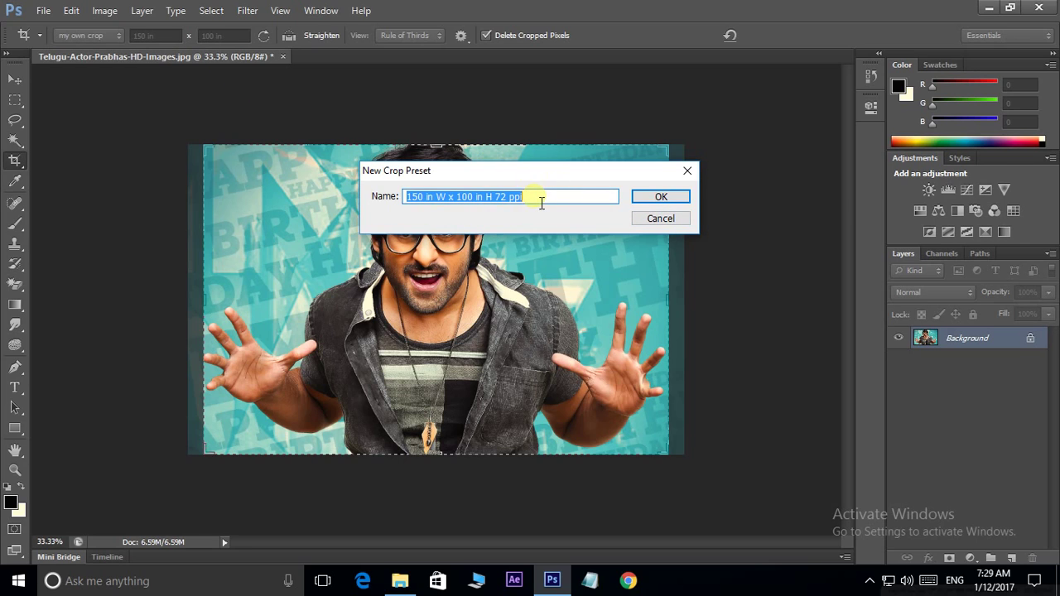
left_click(667, 220)
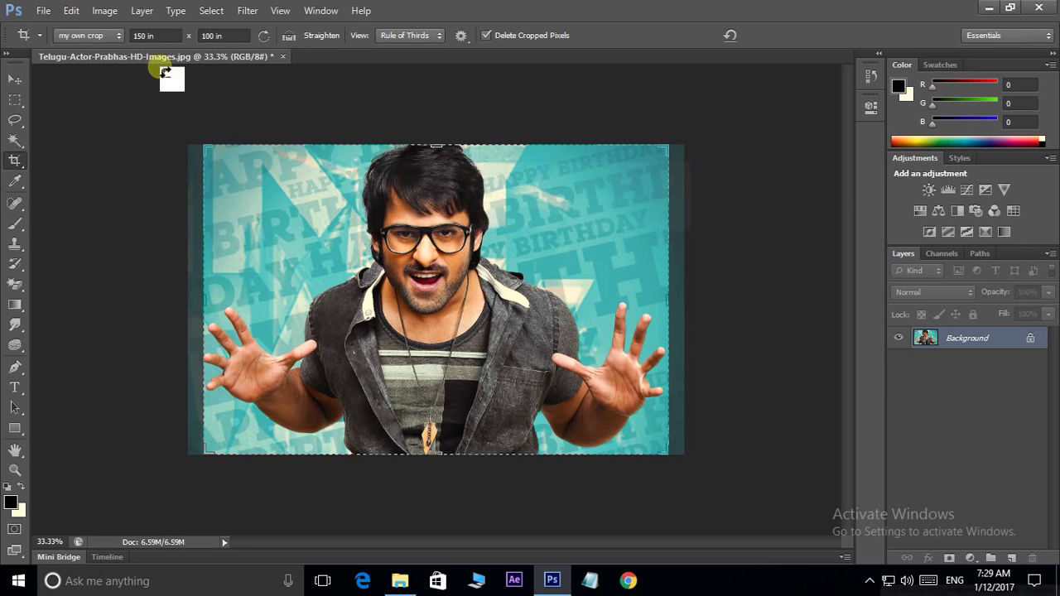
left_click(135, 35)
Step: Commit a 200 in crop width and save it as preset 'my another crop'
type("2")
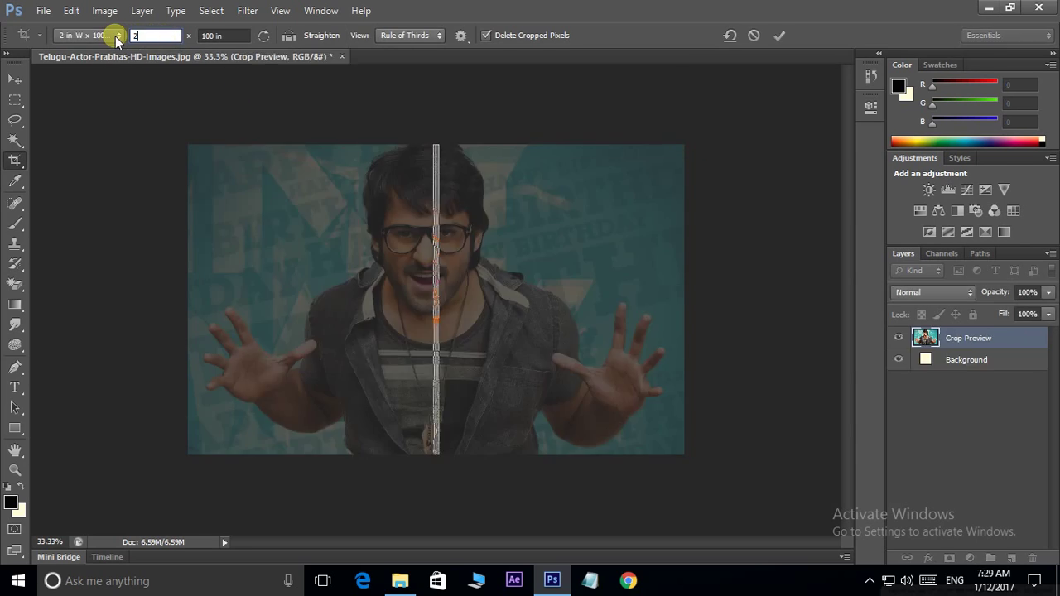
type("00")
key("Return")
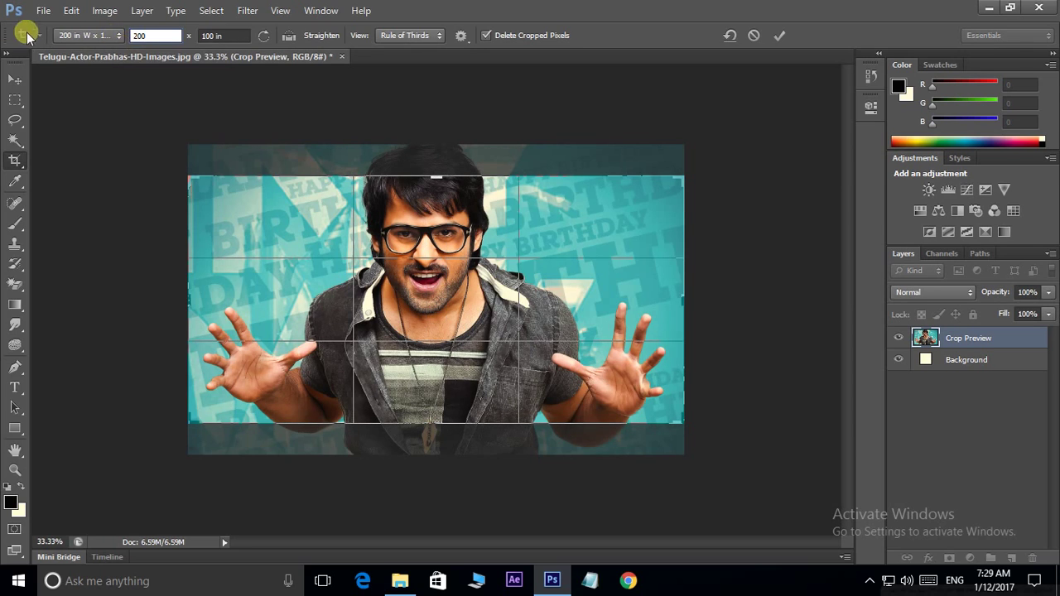
left_click(105, 37)
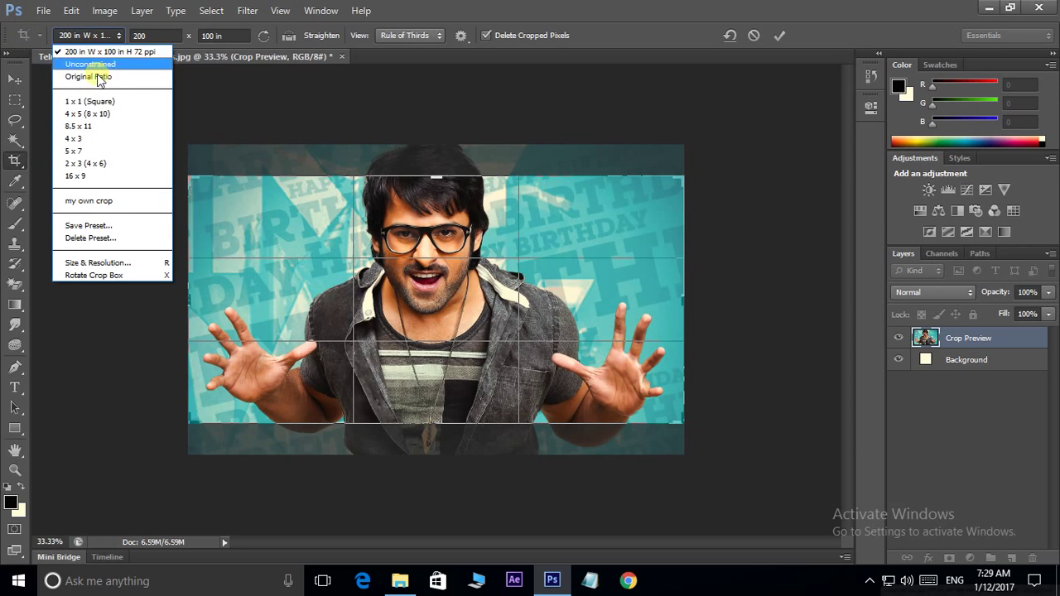
left_click(91, 227)
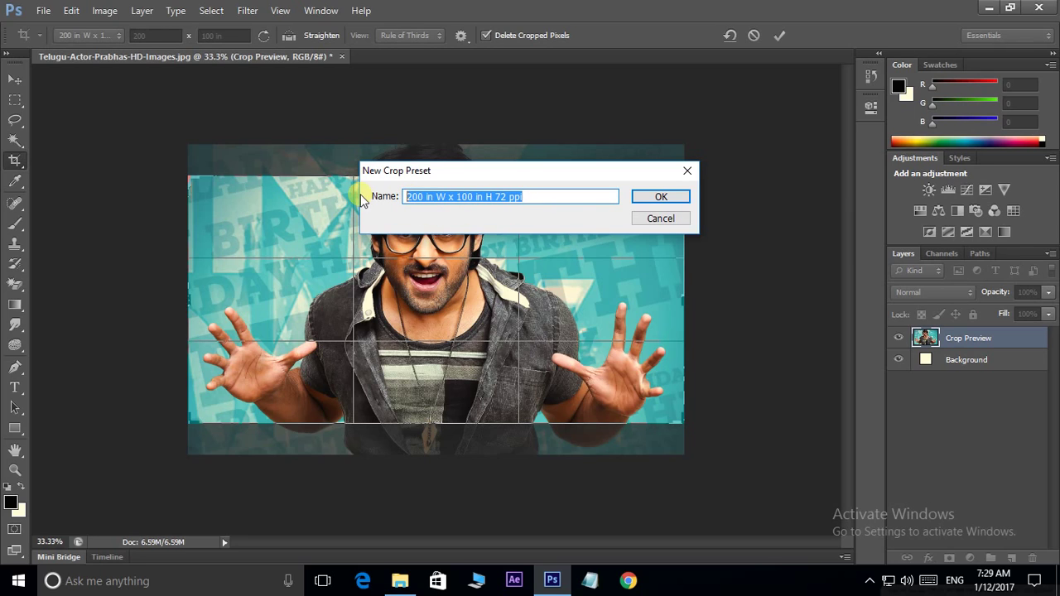
type("my another crop")
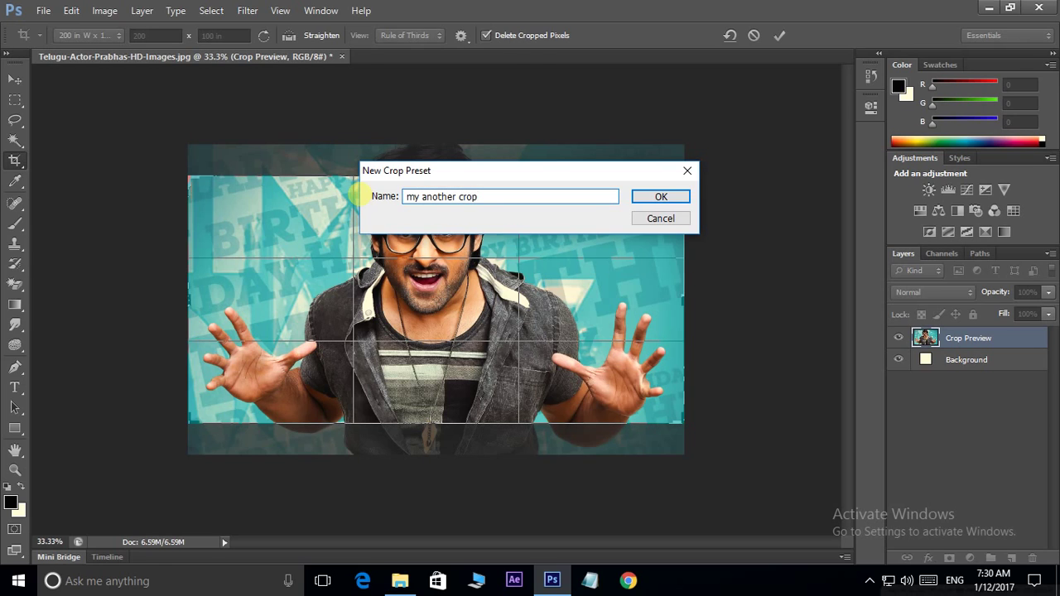
left_click(651, 198)
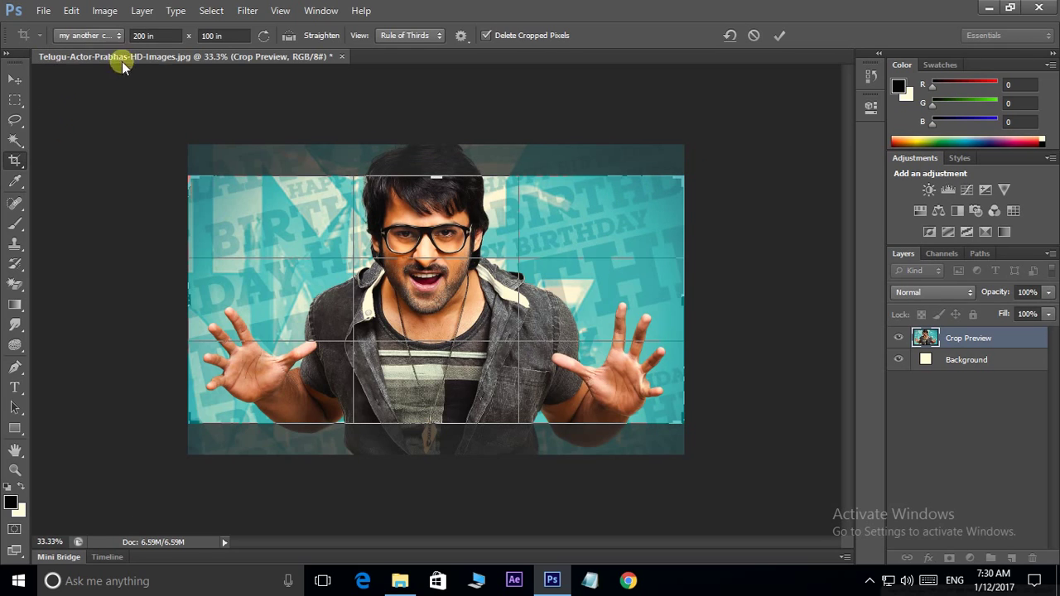
left_click(119, 37)
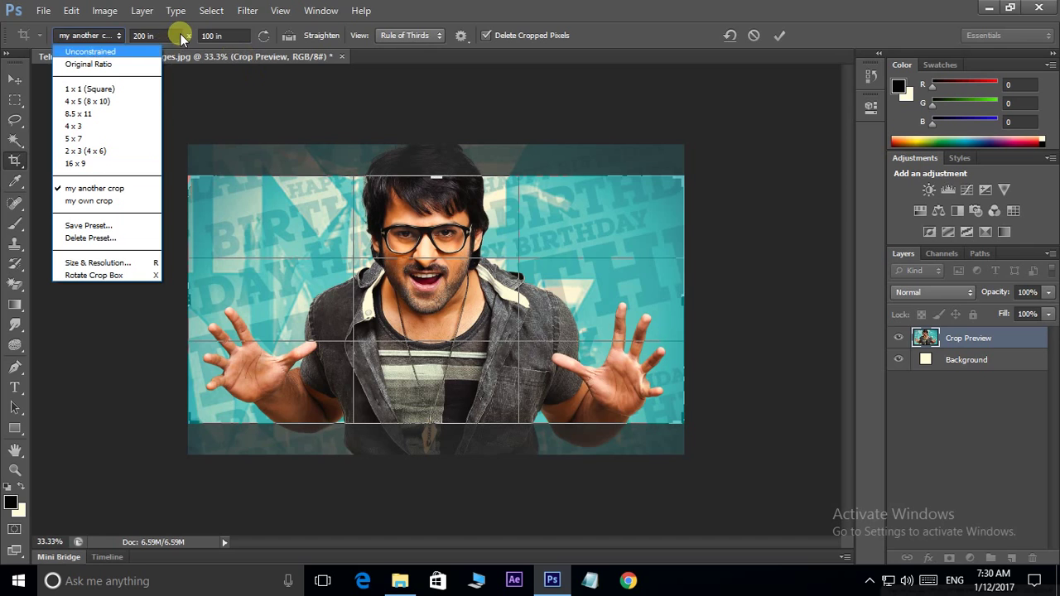
left_click(68, 115)
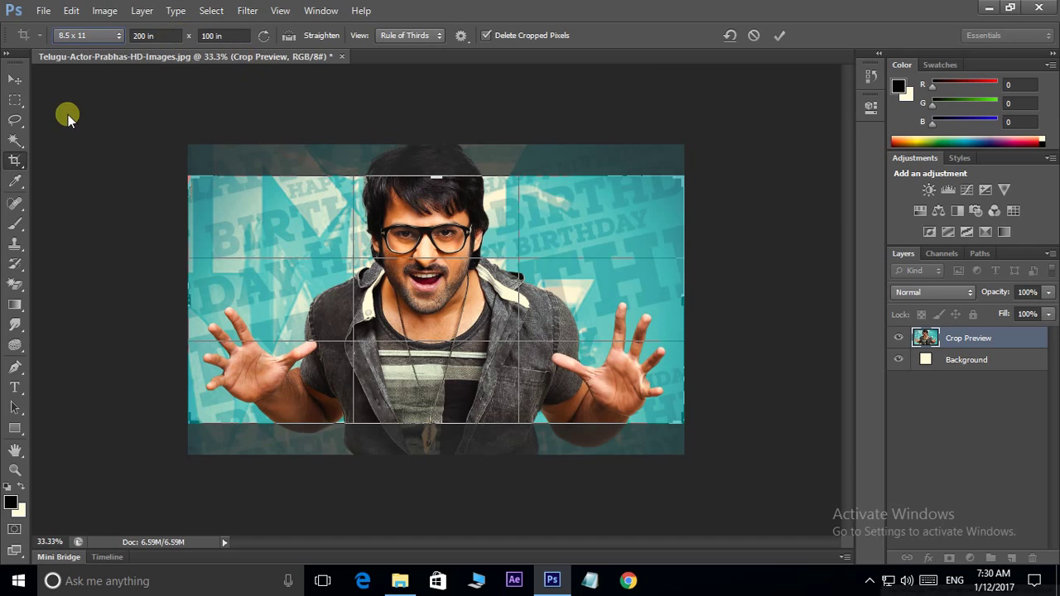
left_click(99, 35)
left_click(93, 189)
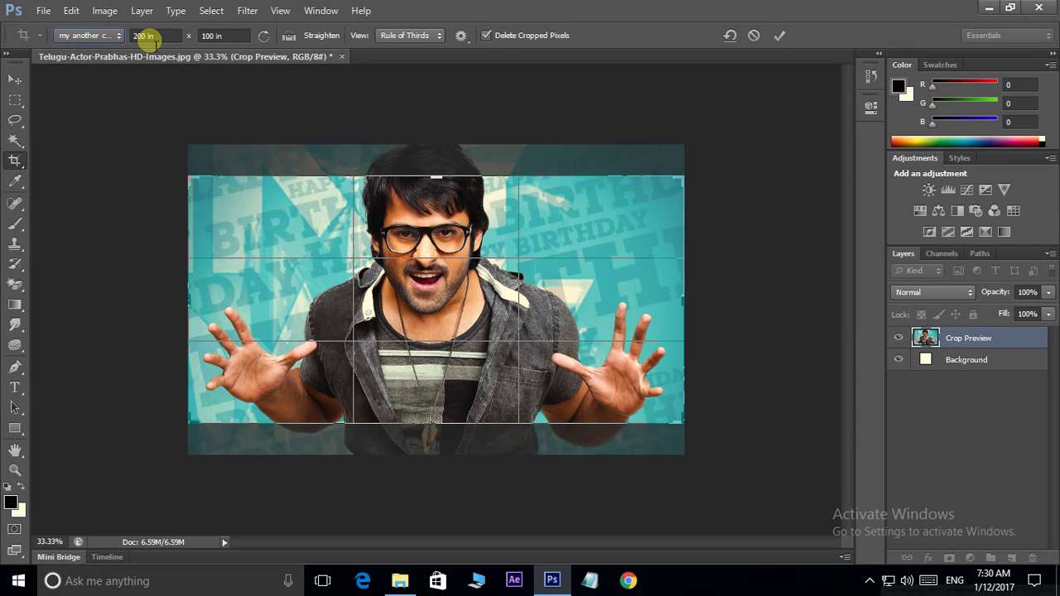
left_click(262, 38)
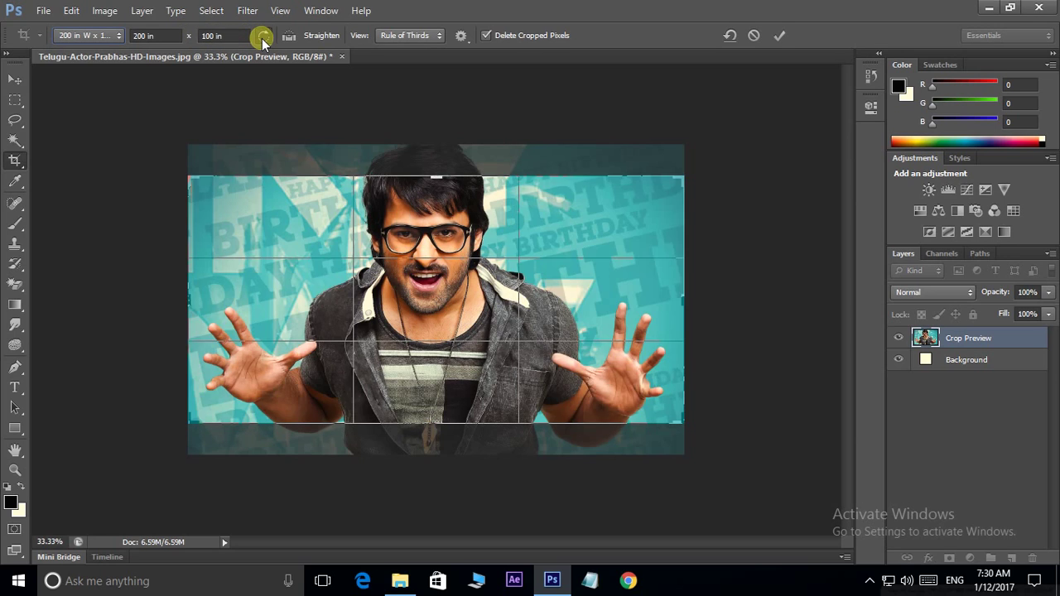
left_click(262, 37)
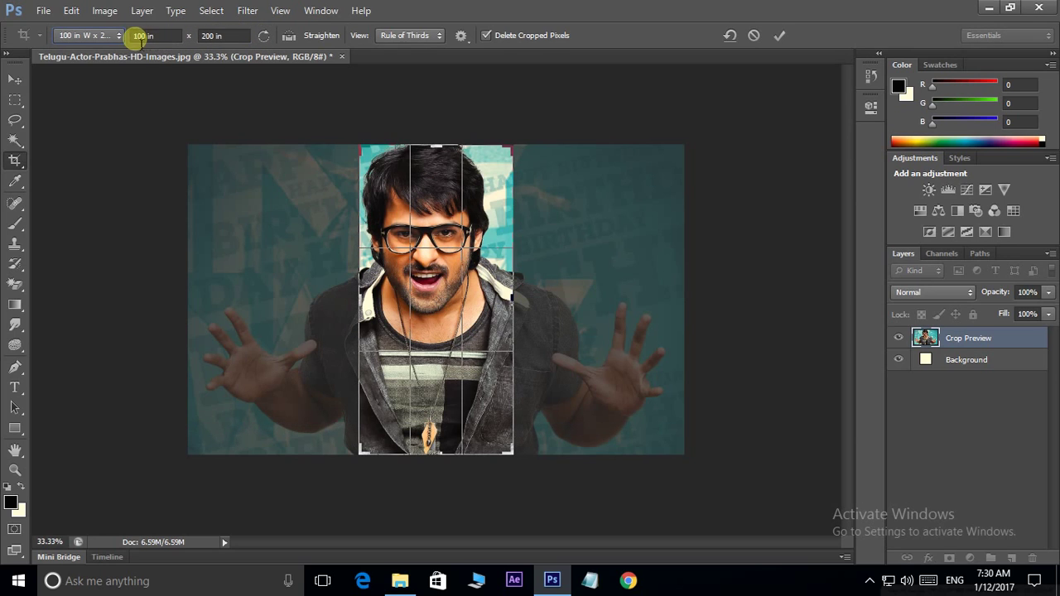
left_click(207, 37)
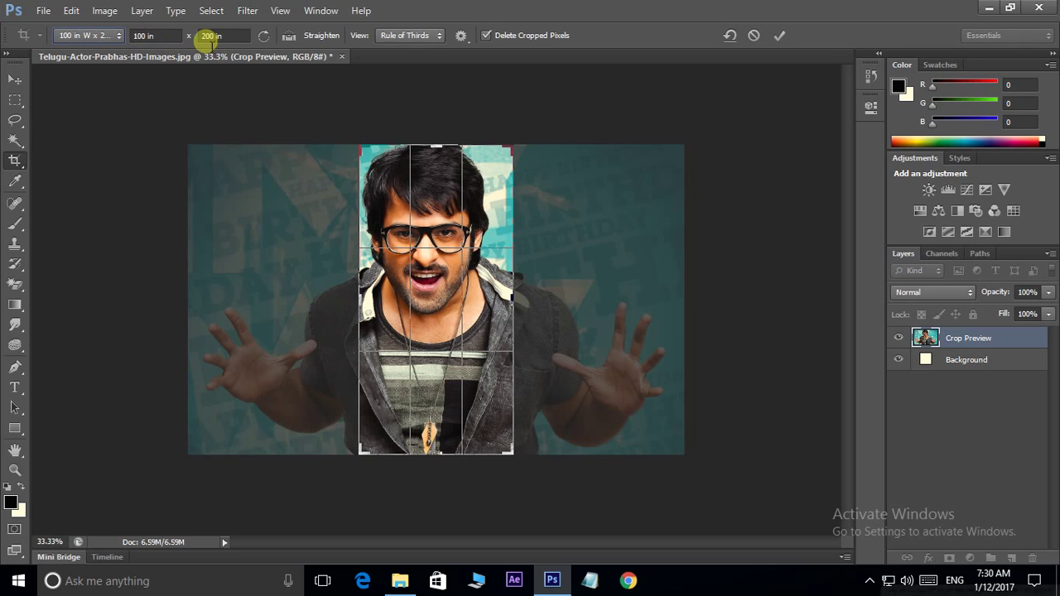
left_click(261, 38)
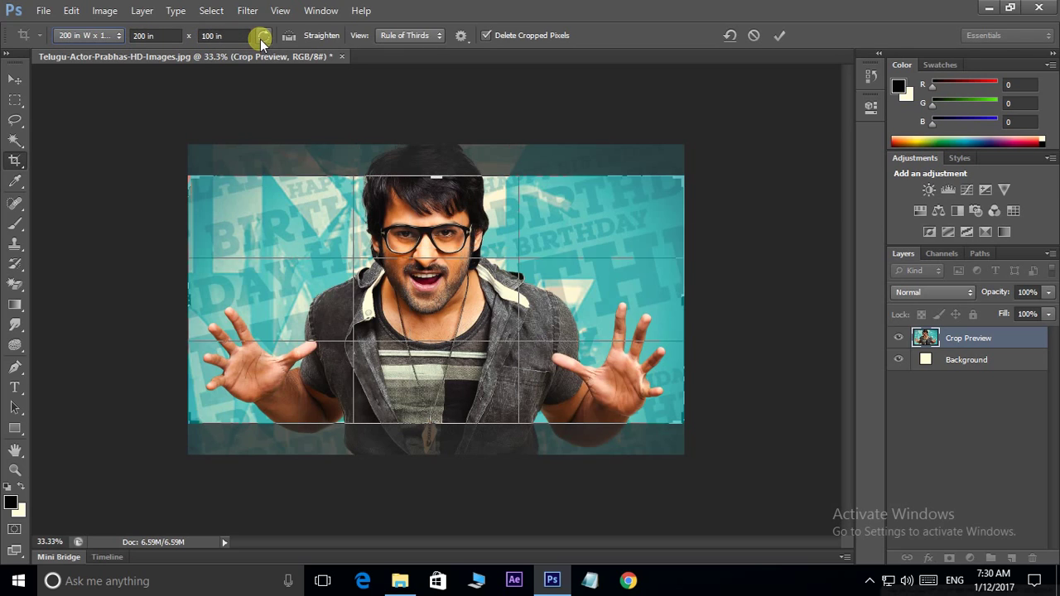
left_click(120, 35)
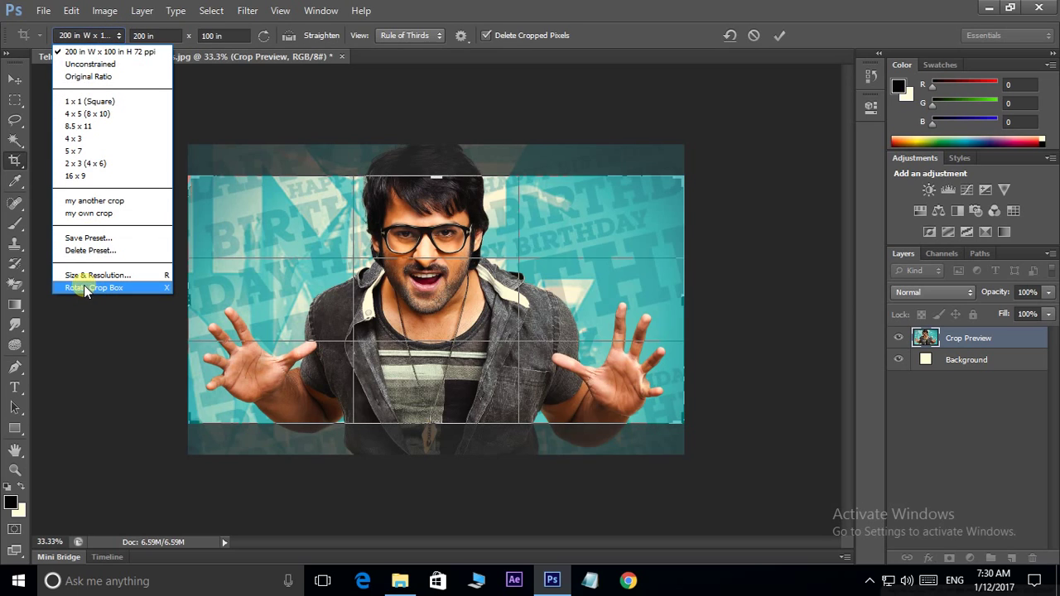
left_click(130, 287)
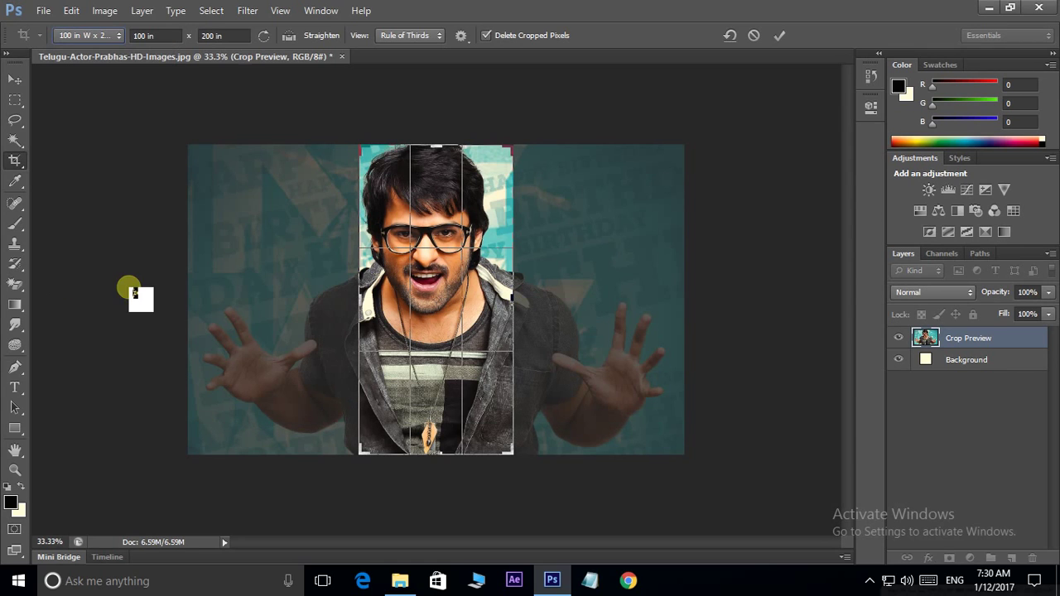
left_click(106, 37)
left_click(77, 287)
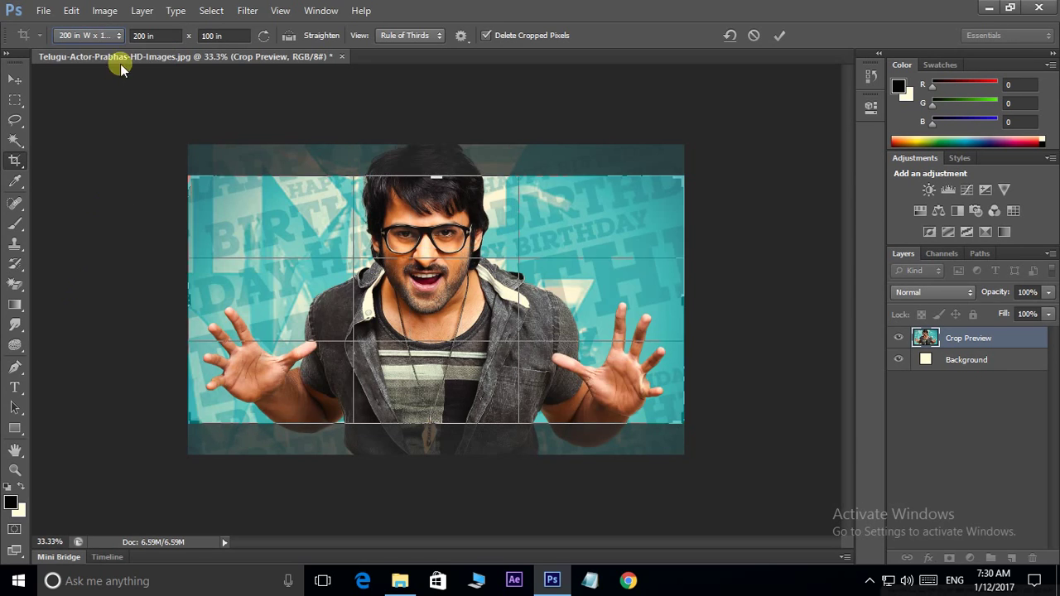
left_click(113, 37)
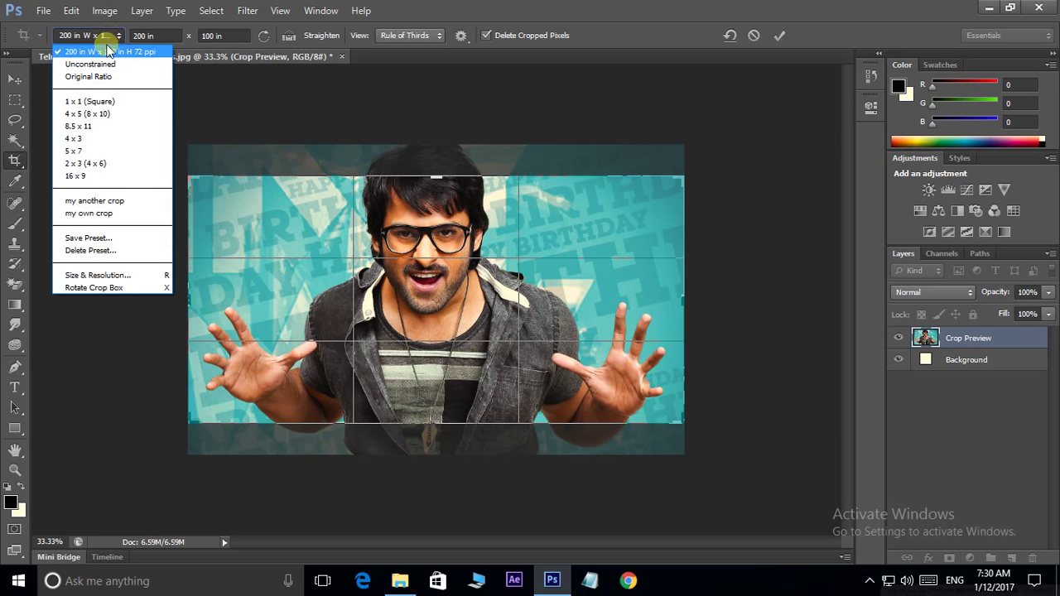
Step: Delete the 'my own crop' preset in the Delete Crop Preset dialog
left_click(93, 250)
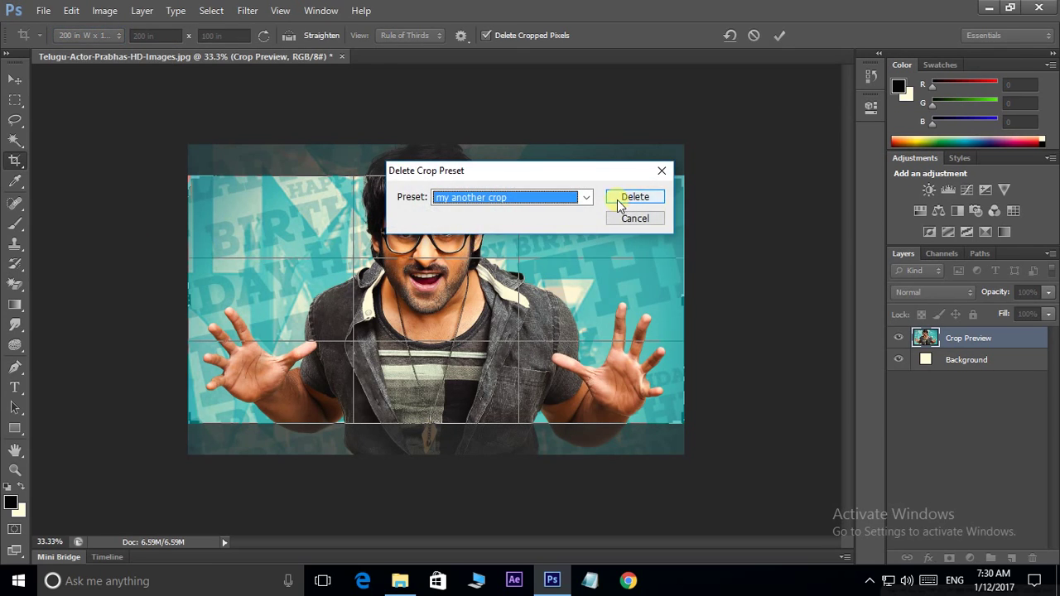
left_click(560, 204)
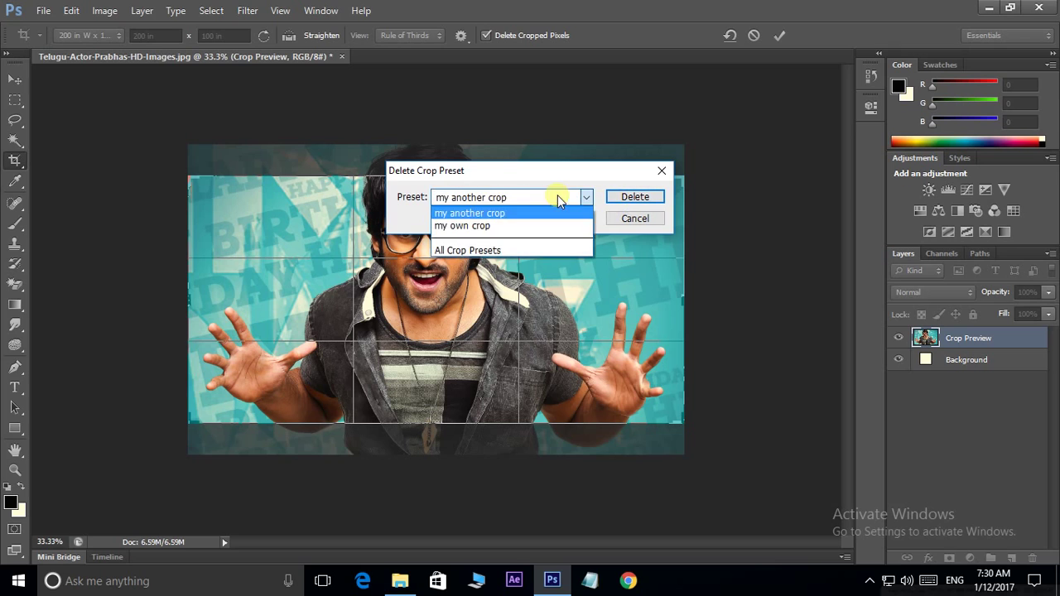
left_click(487, 225)
left_click(629, 197)
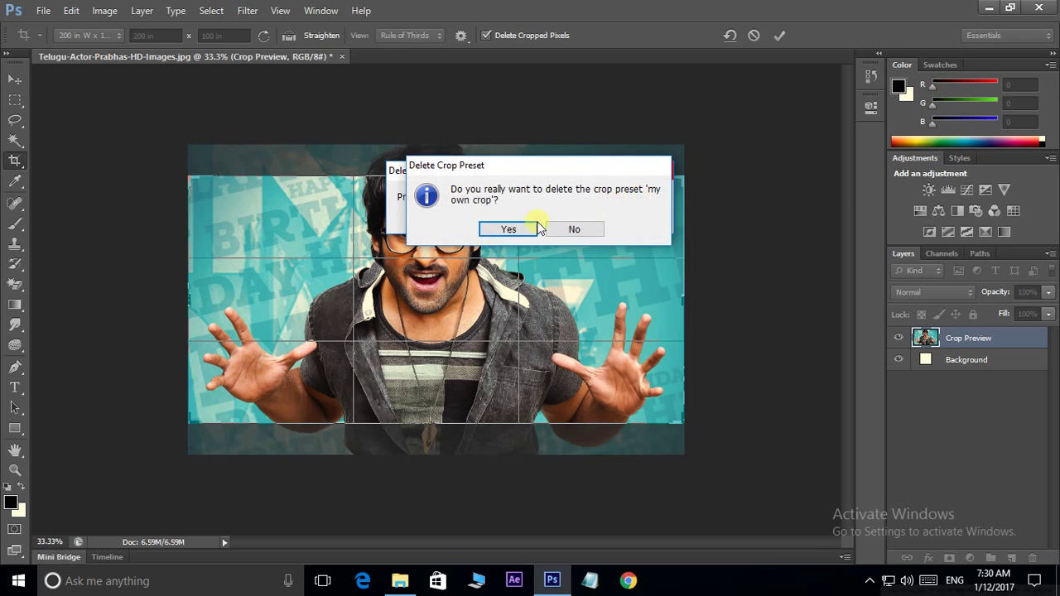
left_click(514, 229)
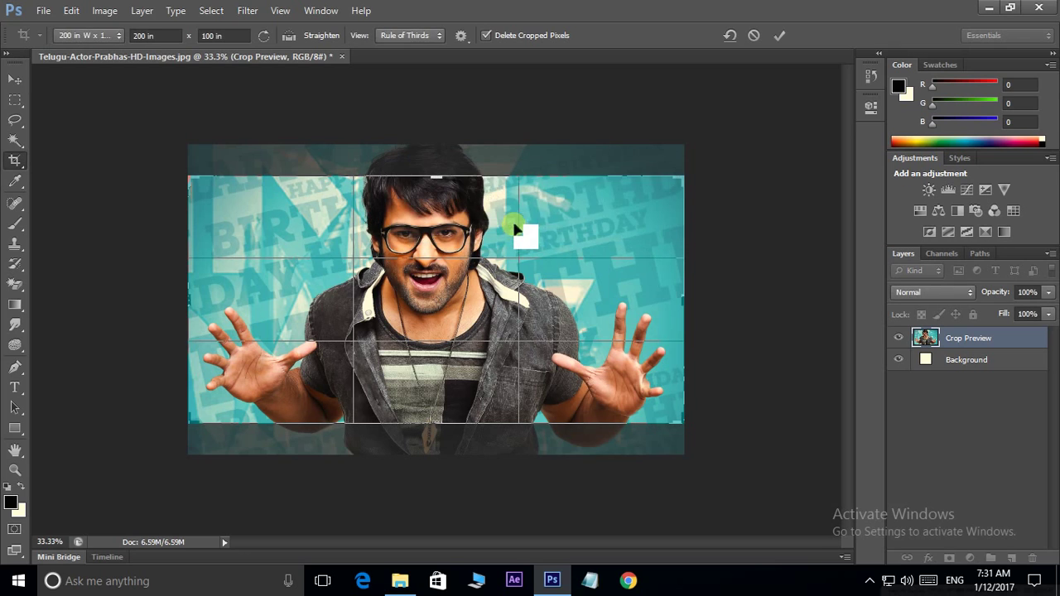
Step: Delete the 'my another crop' preset and set the crop ratio to Unconstrained
left_click(63, 37)
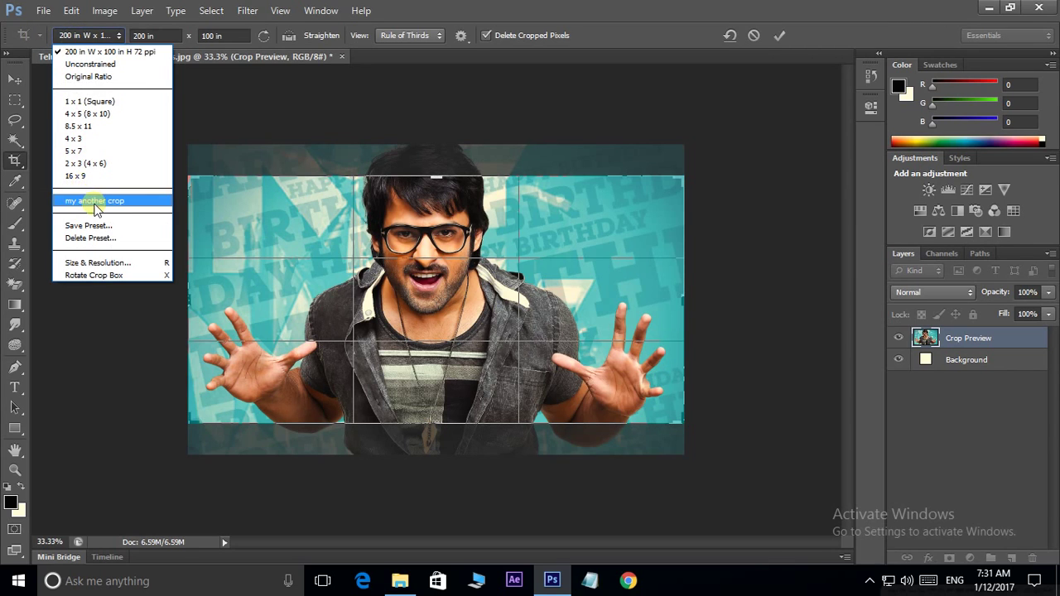
left_click(93, 201)
left_click(115, 35)
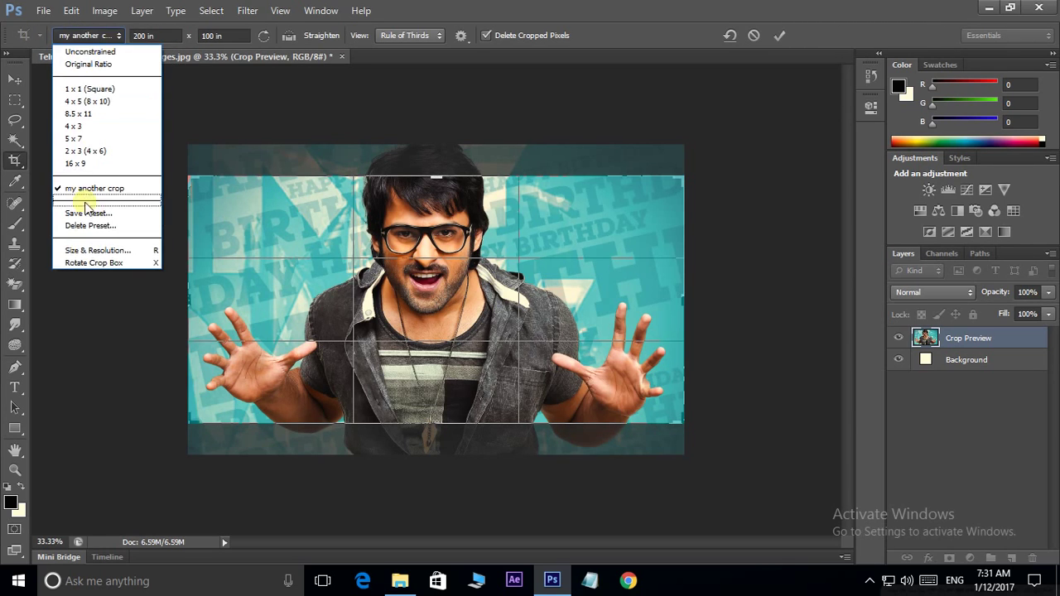
left_click(89, 225)
left_click(502, 199)
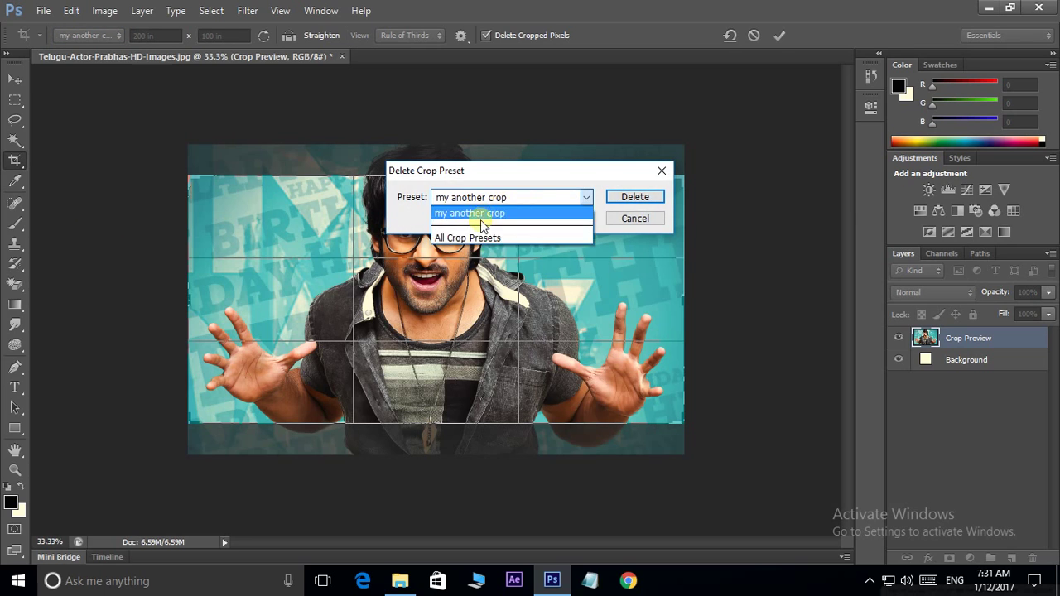
left_click(470, 213)
left_click(635, 197)
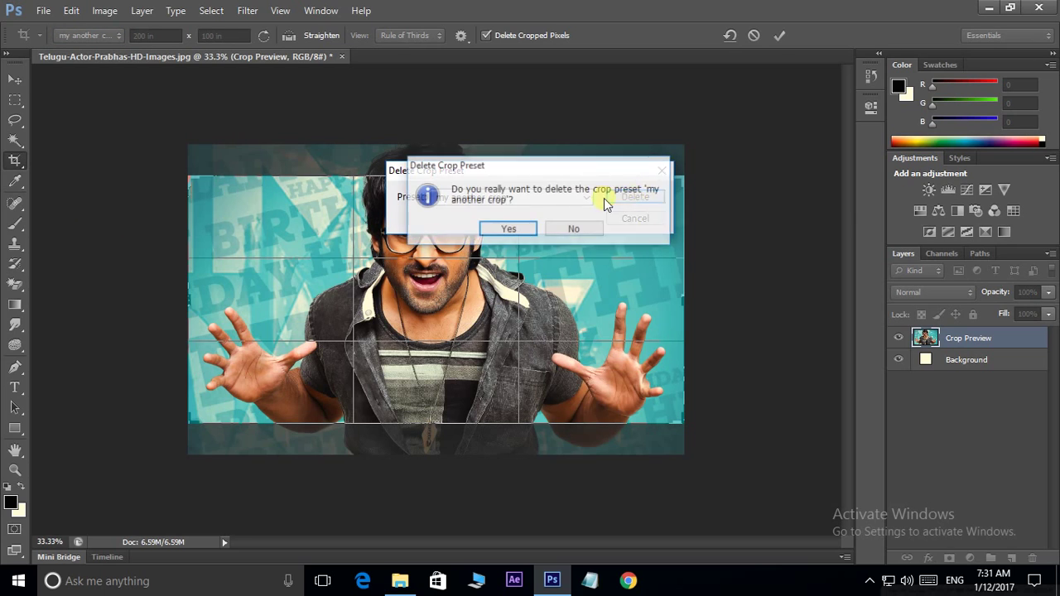
left_click(506, 229)
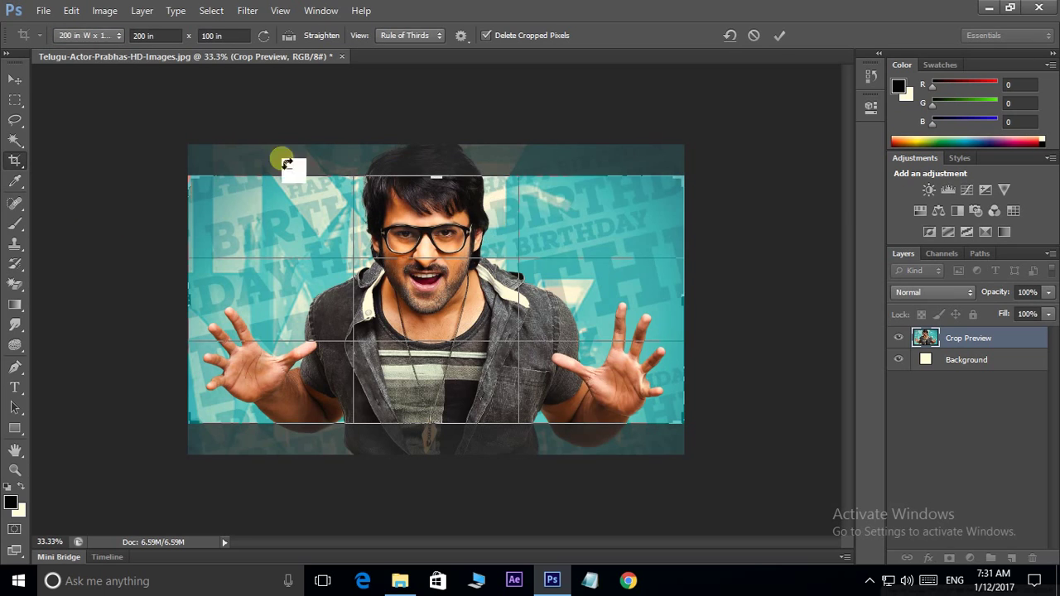
left_click(103, 35)
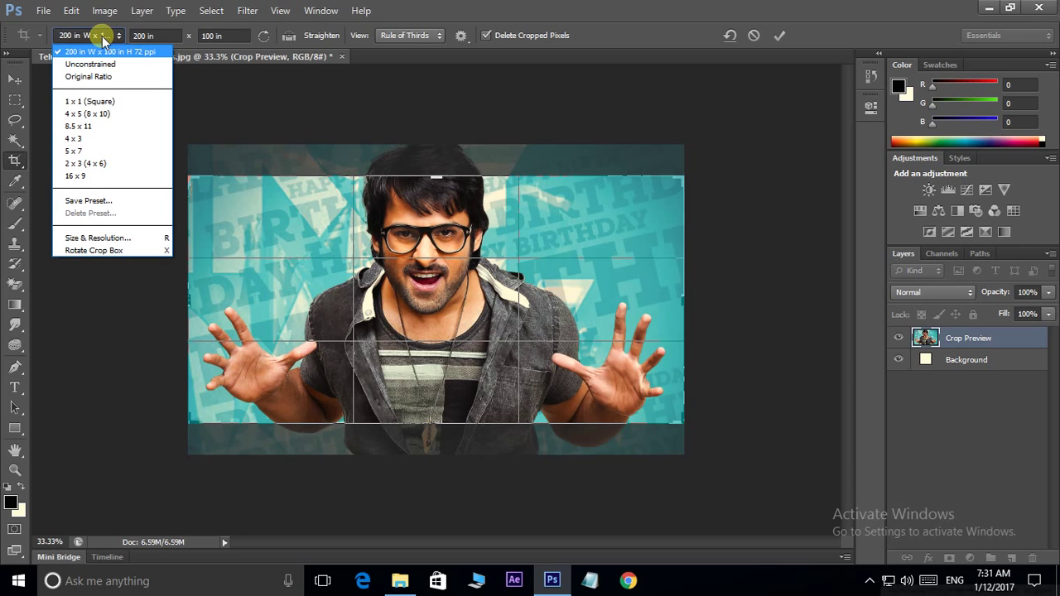
left_click(87, 63)
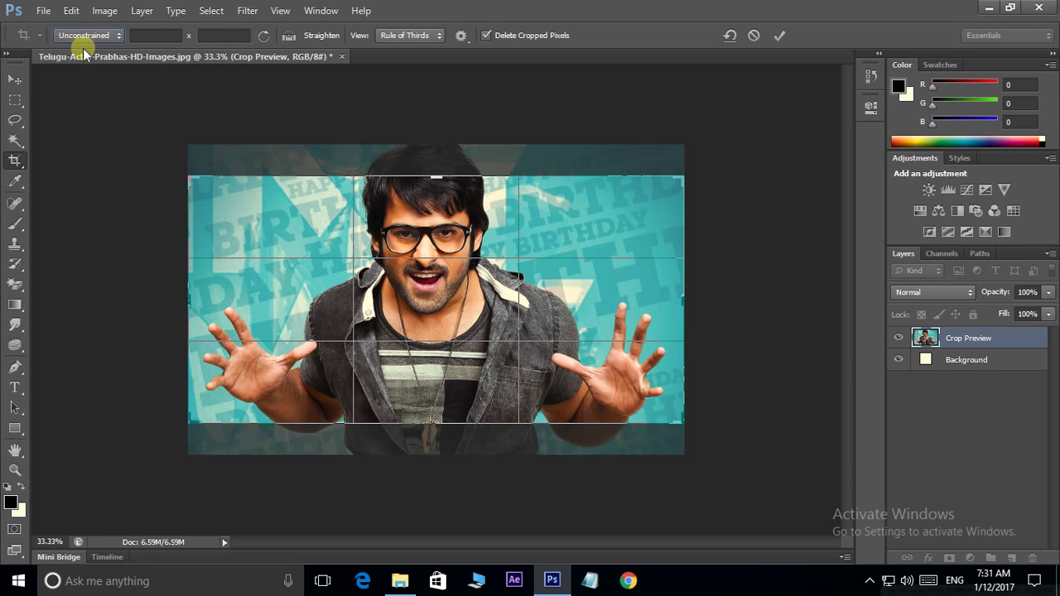
Step: Enter a 200 x 150 crop size for a 4 x 3 ratio and toggle the orientation swap
left_click(174, 37)
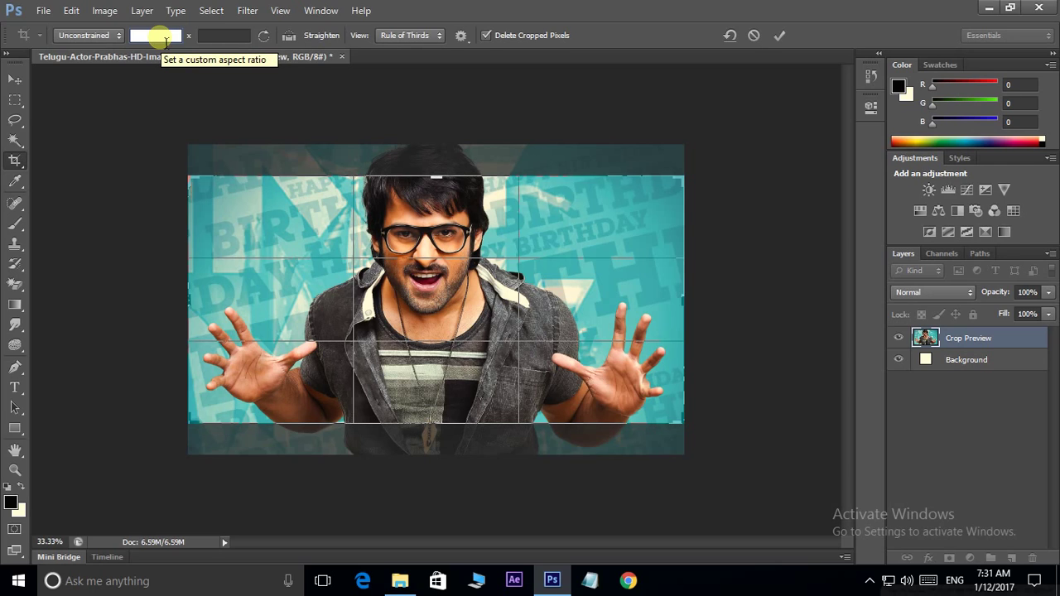
type("200")
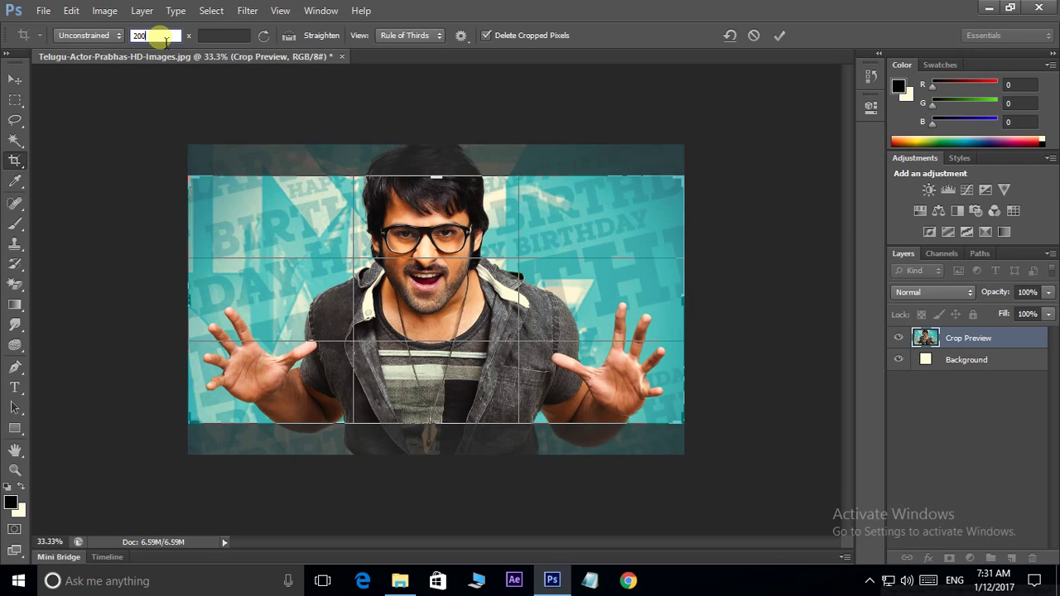
left_click(233, 37)
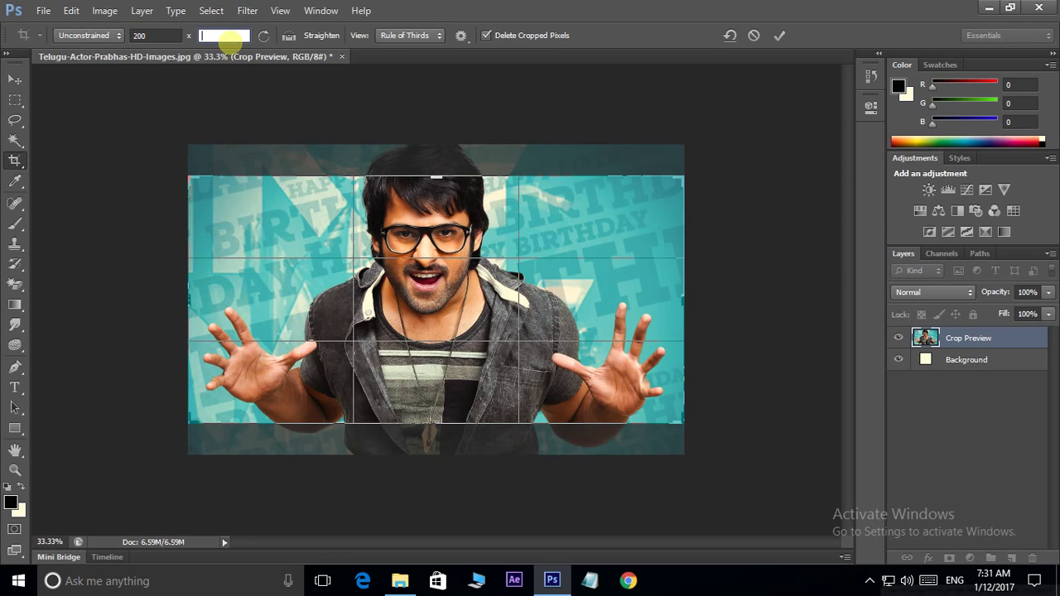
type("150")
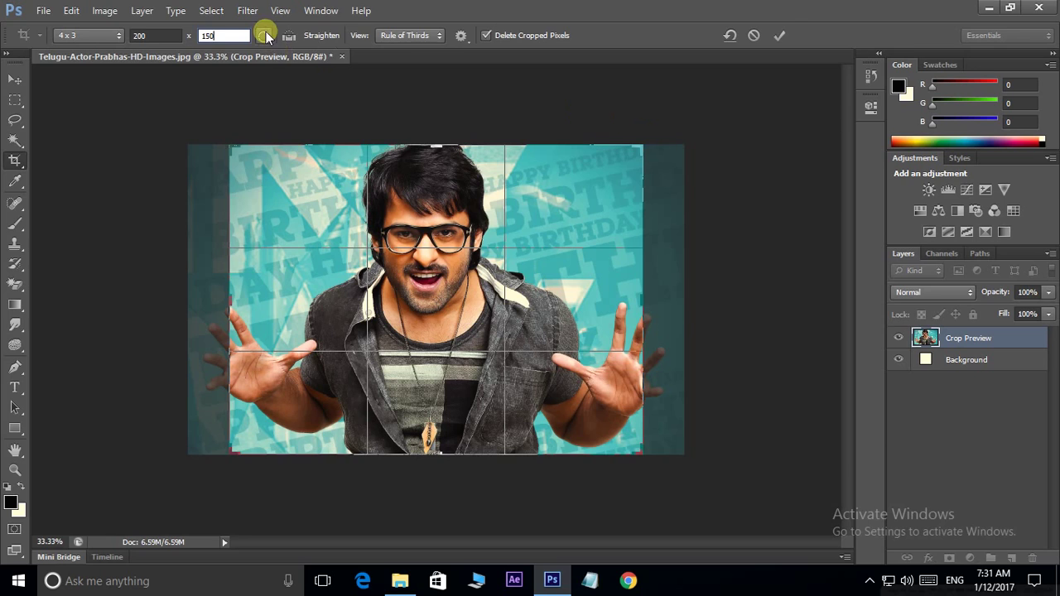
left_click(264, 37)
Step: Try the Grid, Triangle and Golden Spiral overlays, returning to Rule of Thirds
left_click(439, 36)
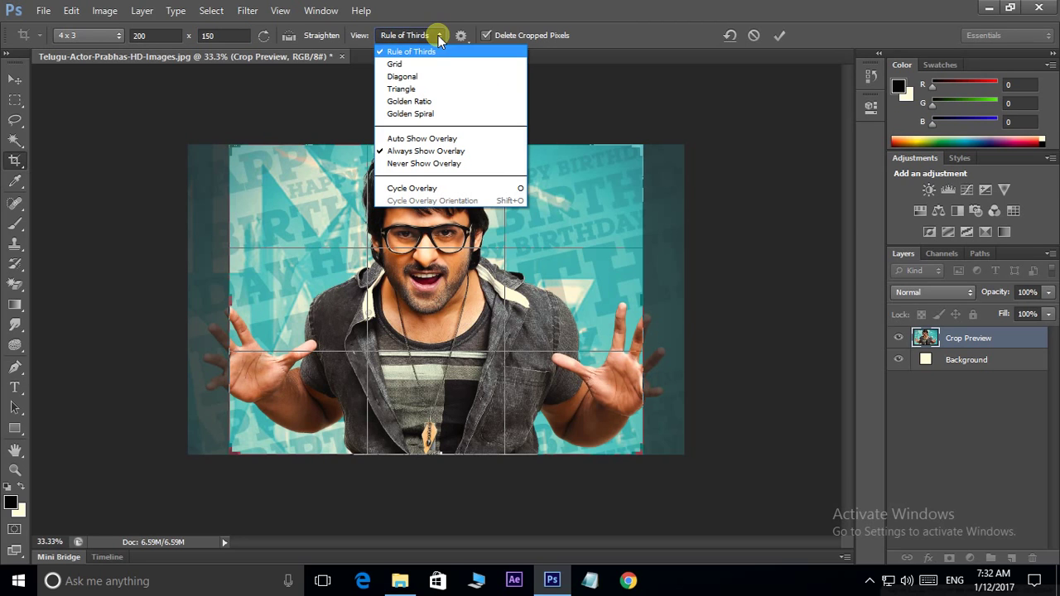
left_click(405, 66)
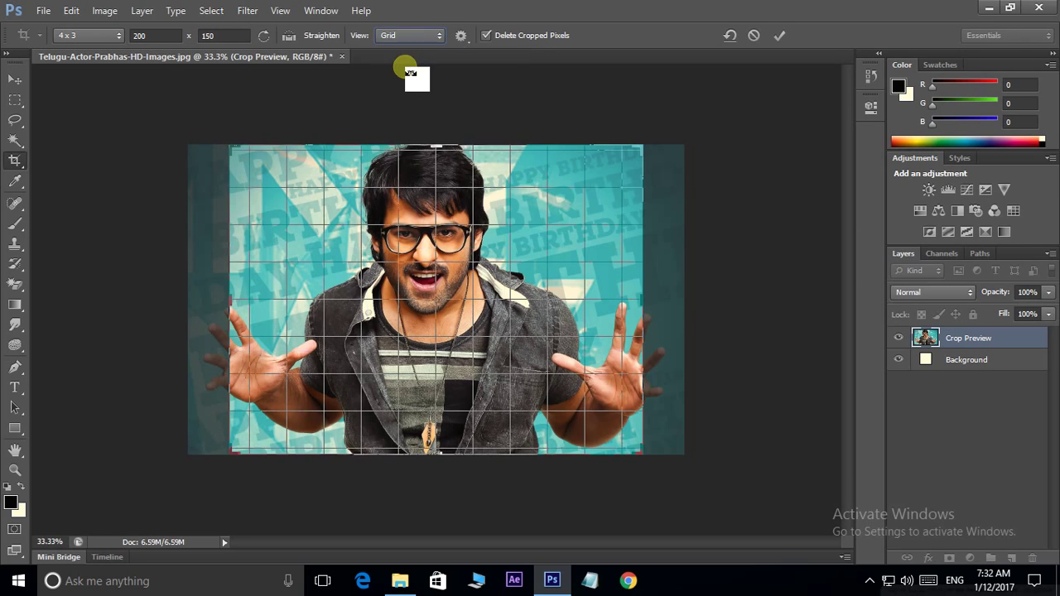
left_click(421, 36)
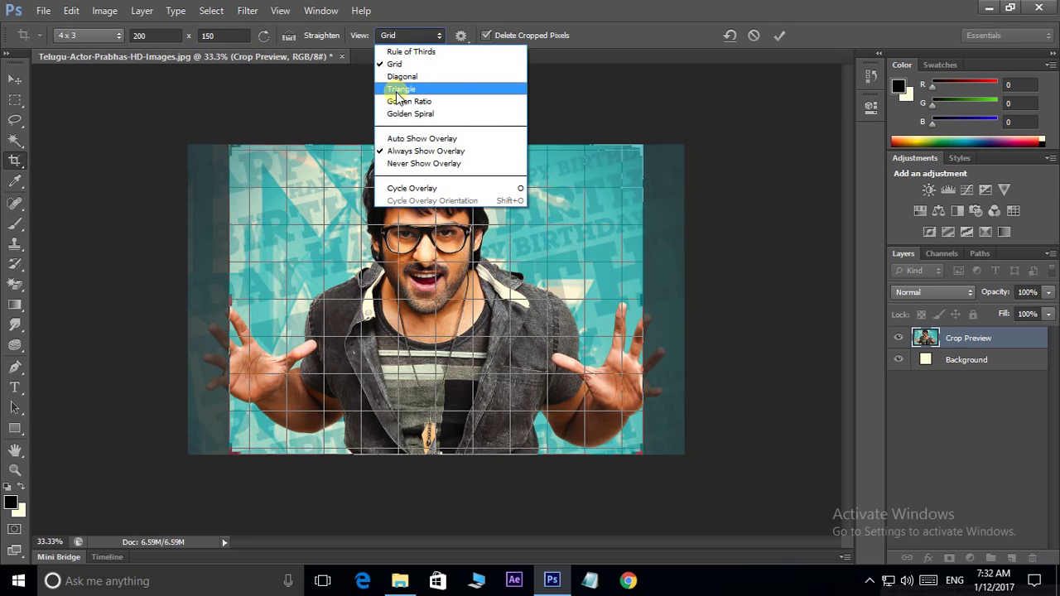
left_click(399, 90)
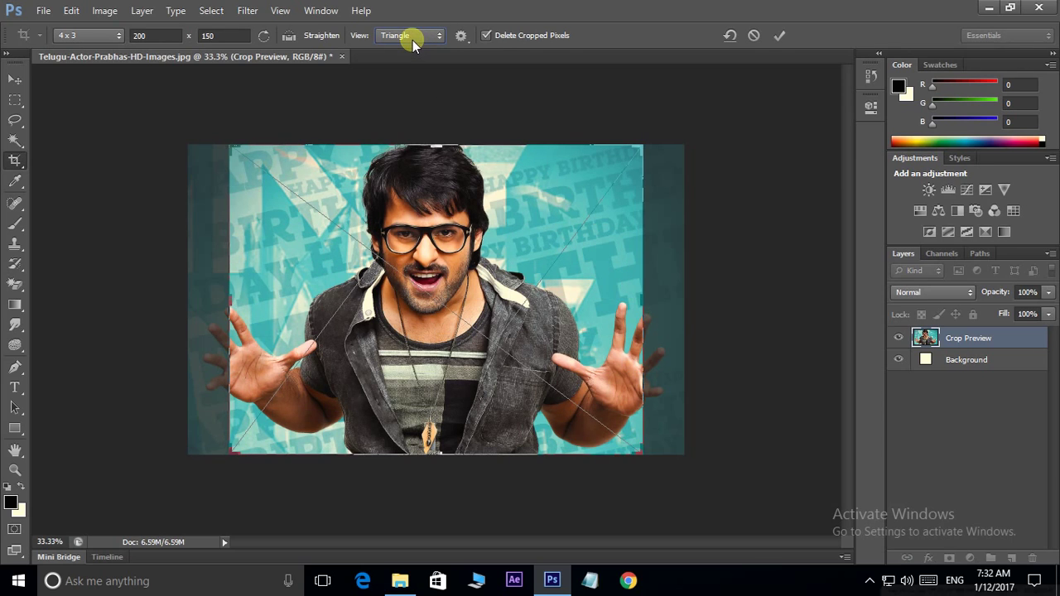
key("o")
key("o")
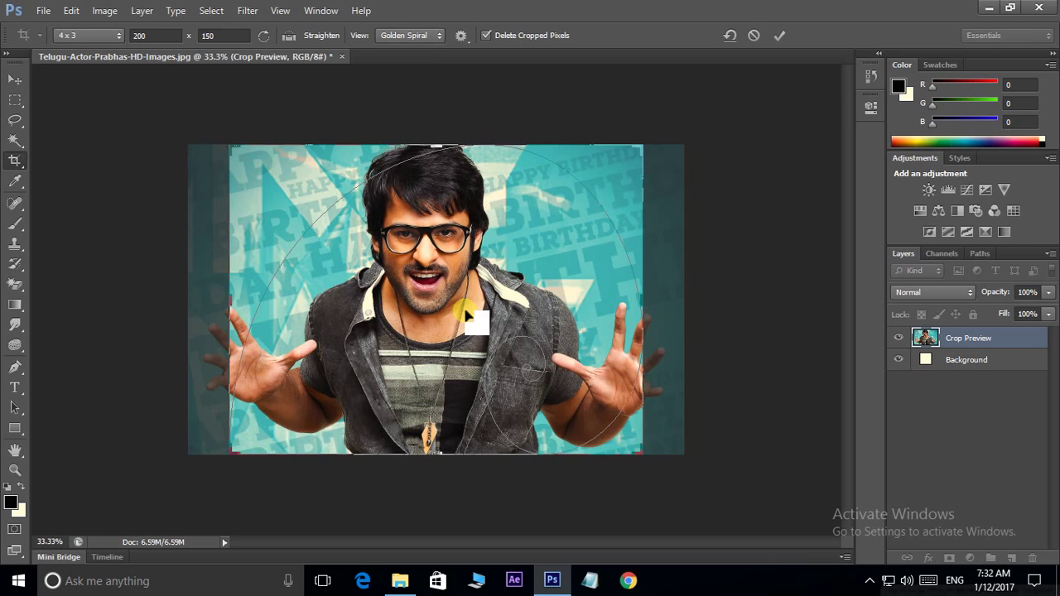
key("o")
key("o")
key("o")
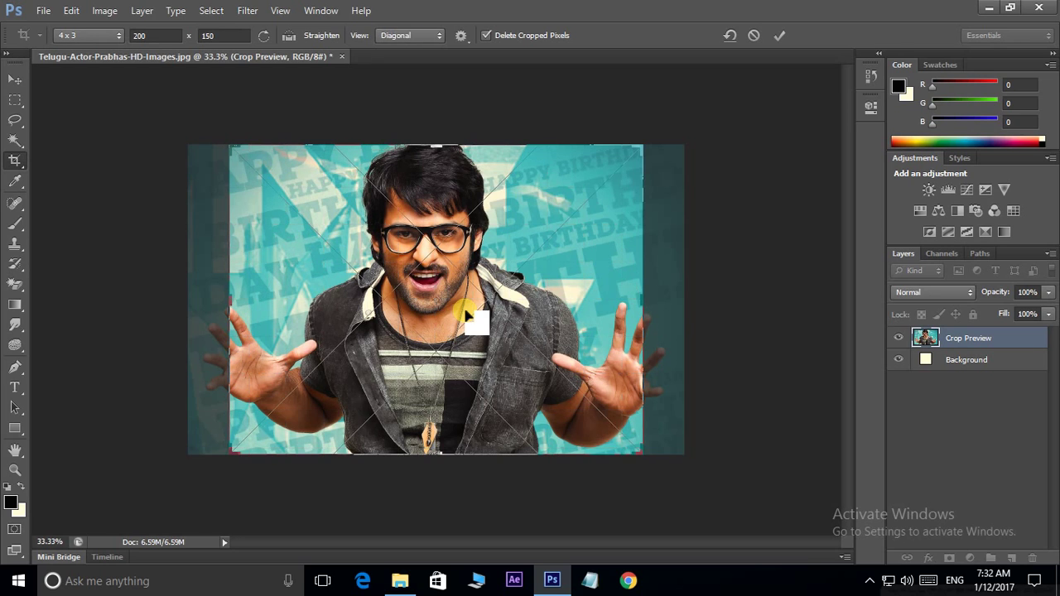
key("o")
key("o")
key("o")
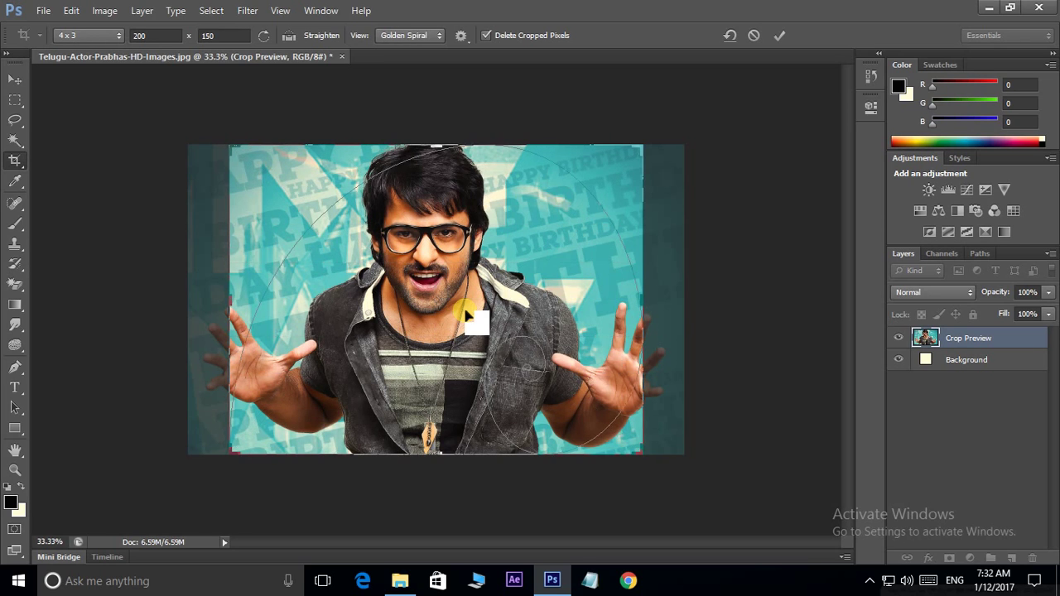
key("o")
key("o")
key("o")
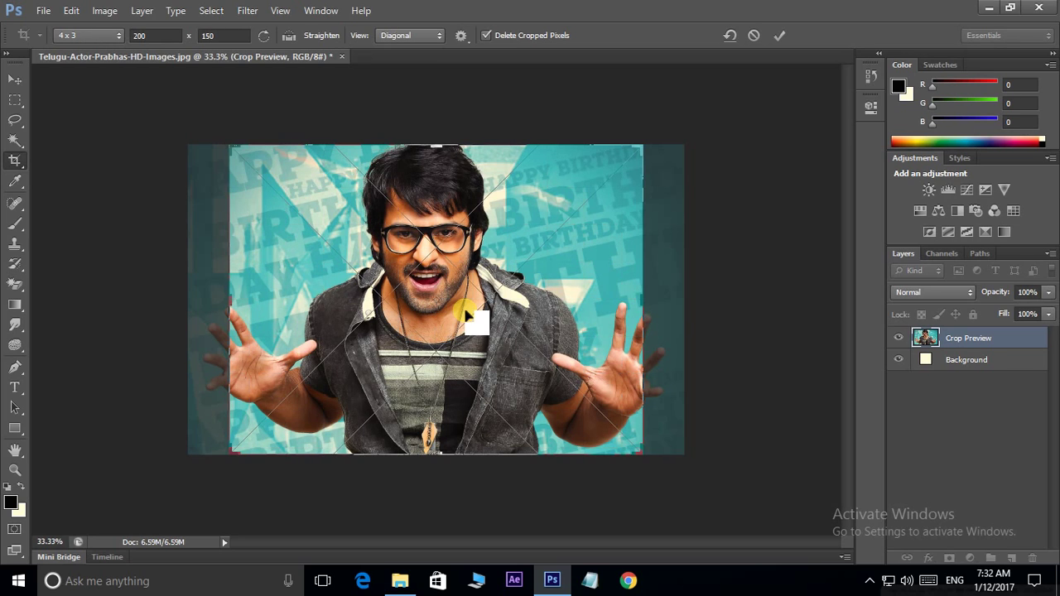
left_click(427, 34)
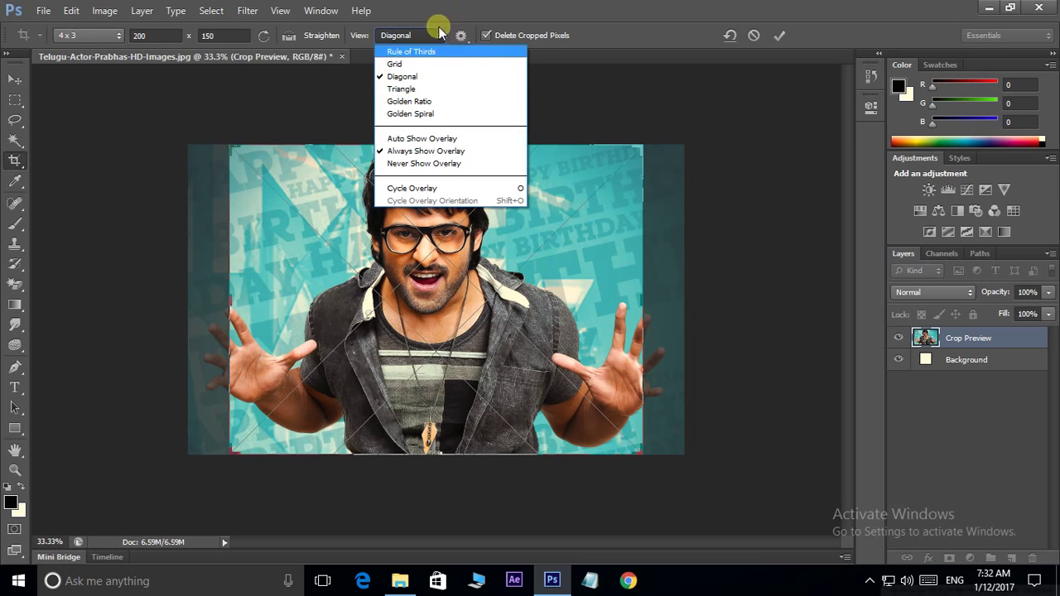
left_click(403, 52)
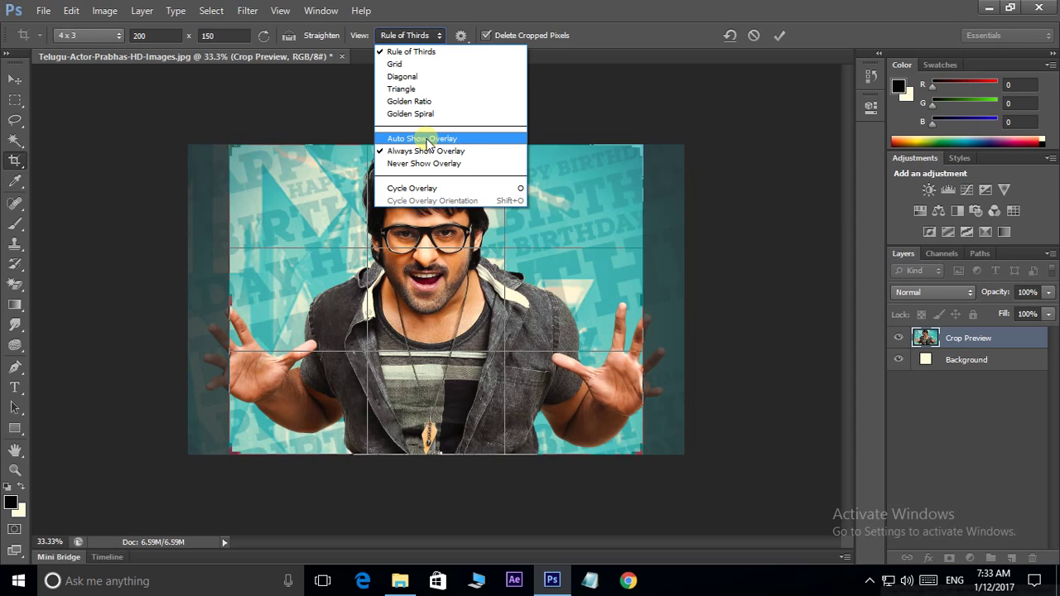
Step: Try Auto Show and Always Show overlay settings, ending with Never Show Overlay
left_click(424, 138)
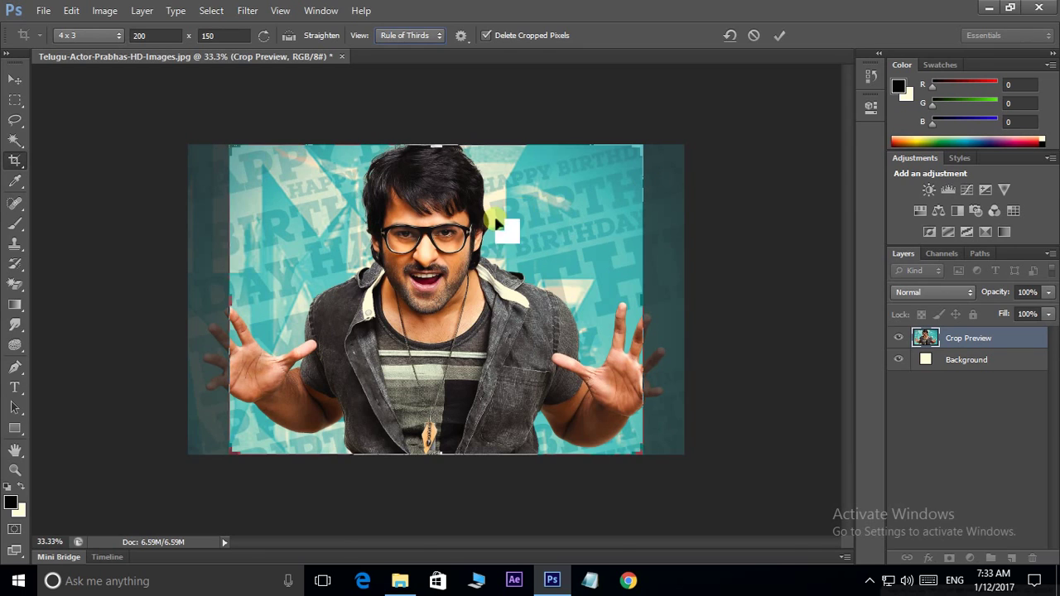
left_click(426, 37)
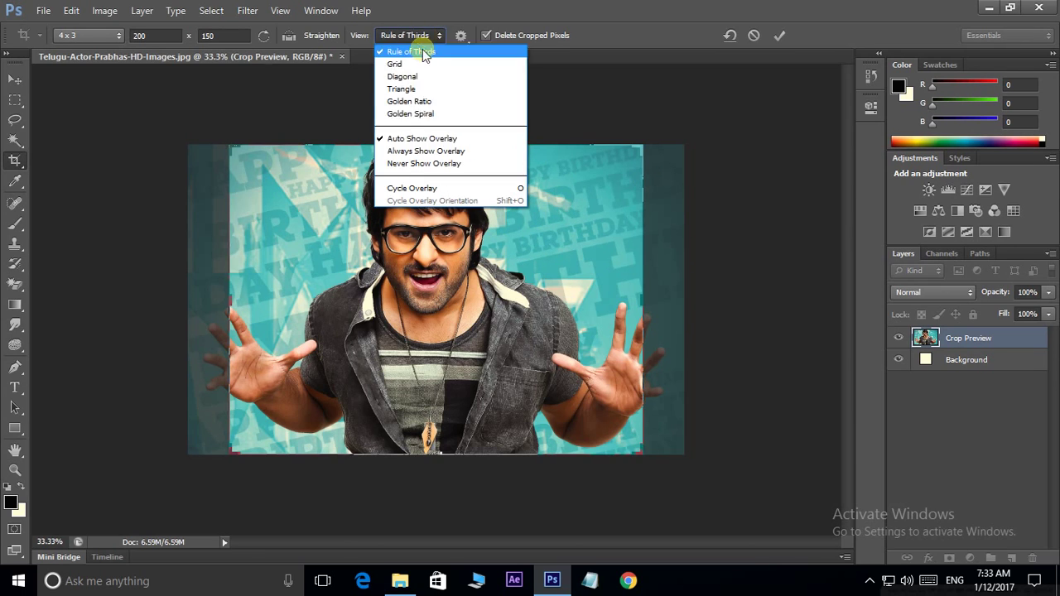
left_click(584, 164)
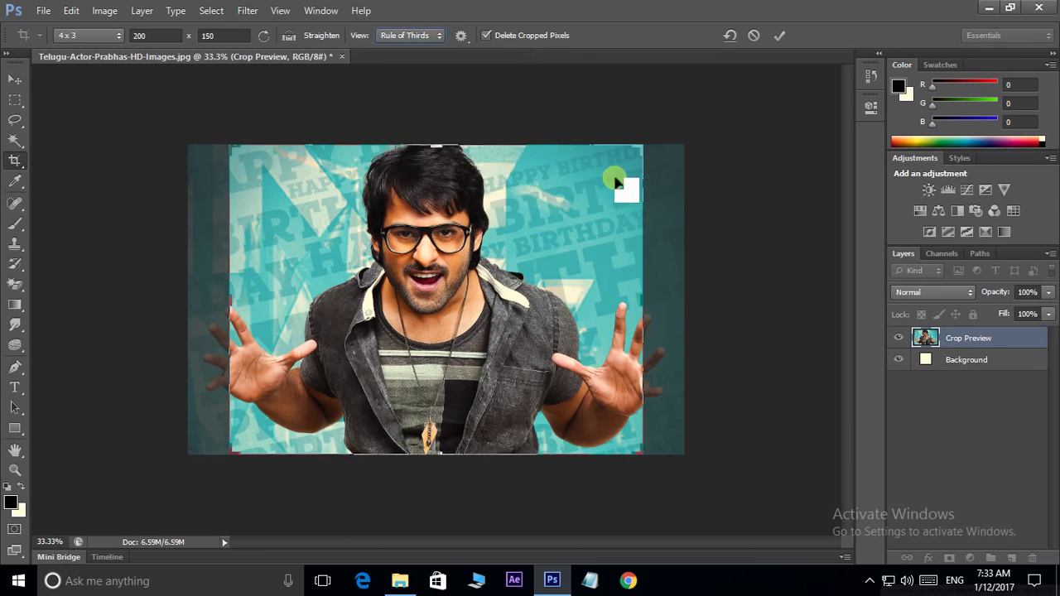
left_click_drag(641, 156, 644, 157)
left_click(405, 35)
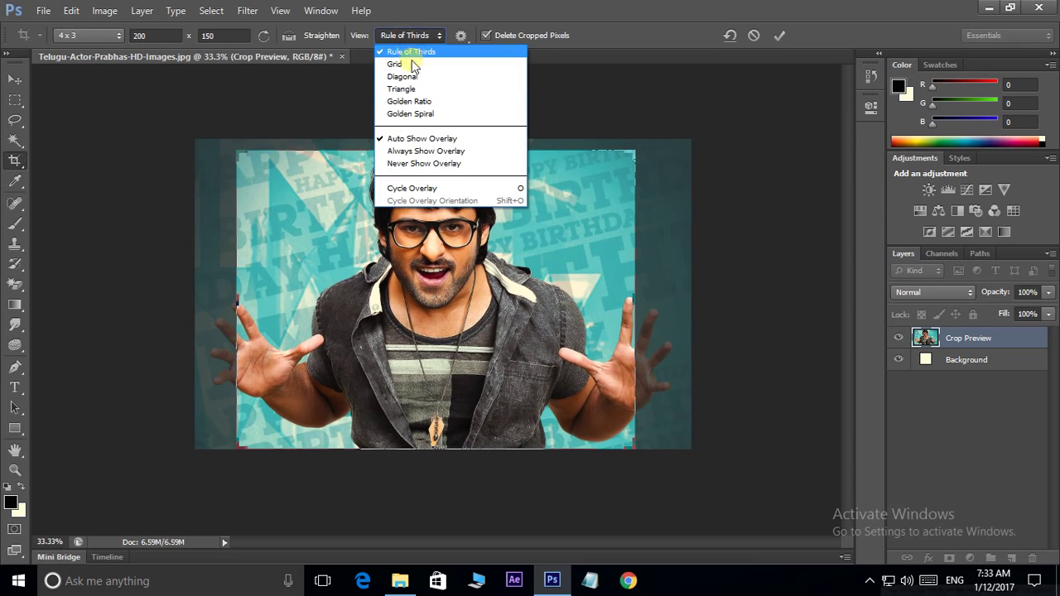
left_click(430, 152)
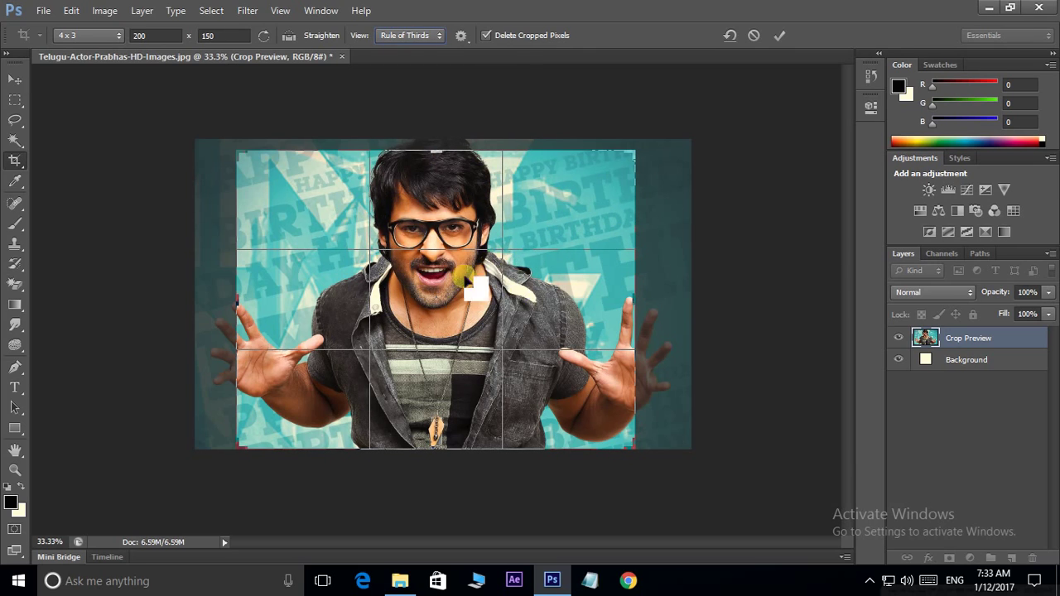
left_click(425, 34)
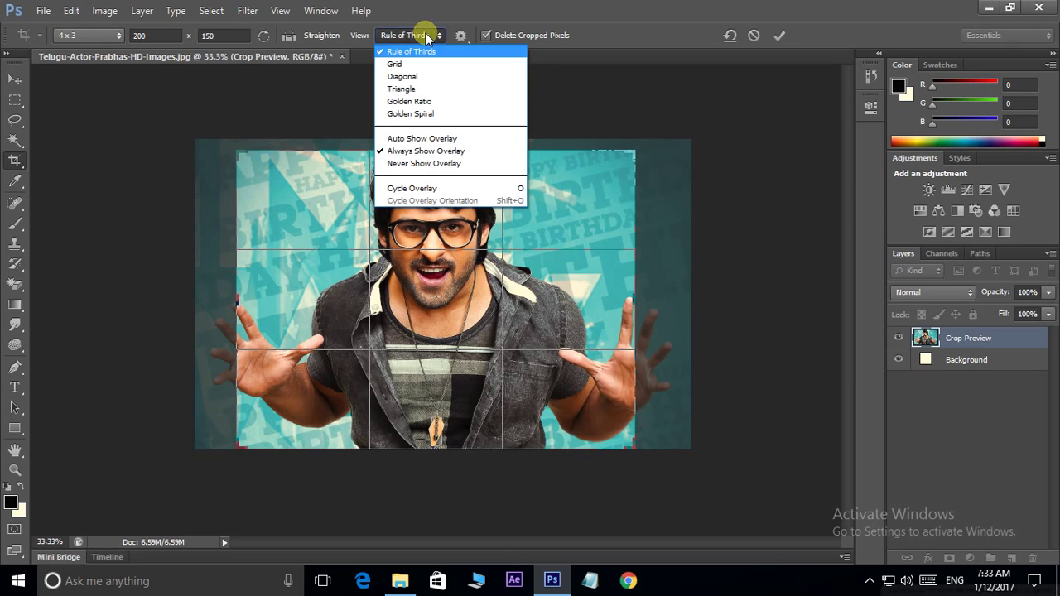
left_click(401, 165)
Step: Enlarge the crop box from its top-right corner and reposition the photo inside it
left_click_drag(636, 154, 632, 170)
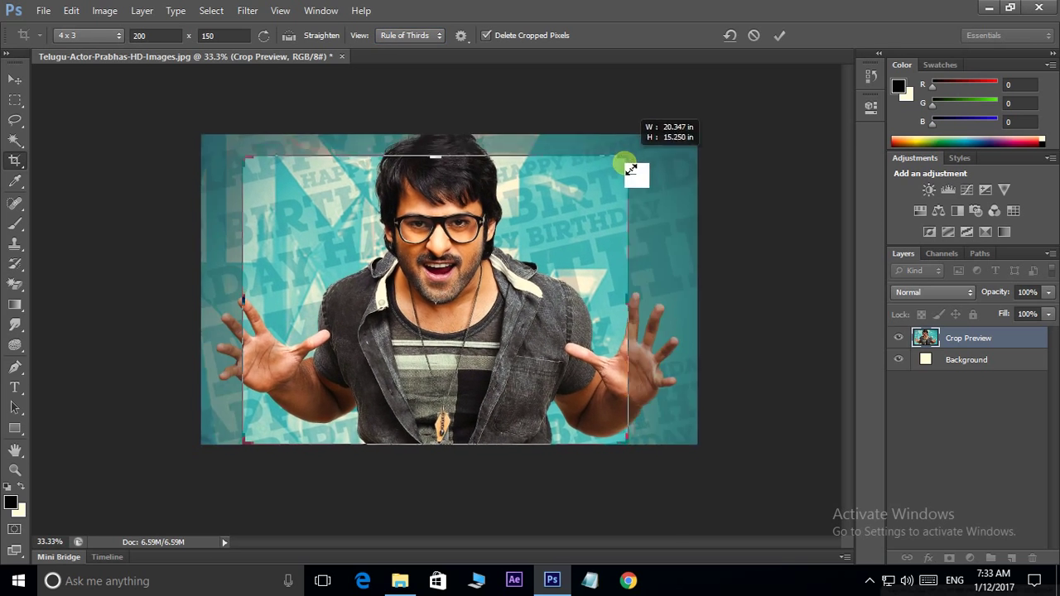
left_click_drag(631, 170, 639, 149)
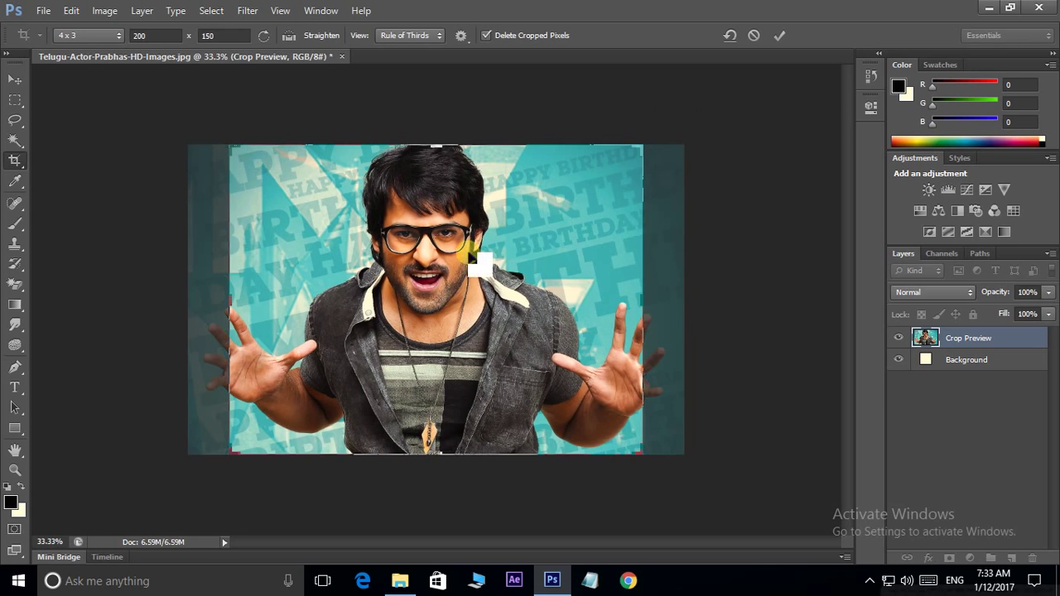
left_click_drag(470, 253, 442, 256)
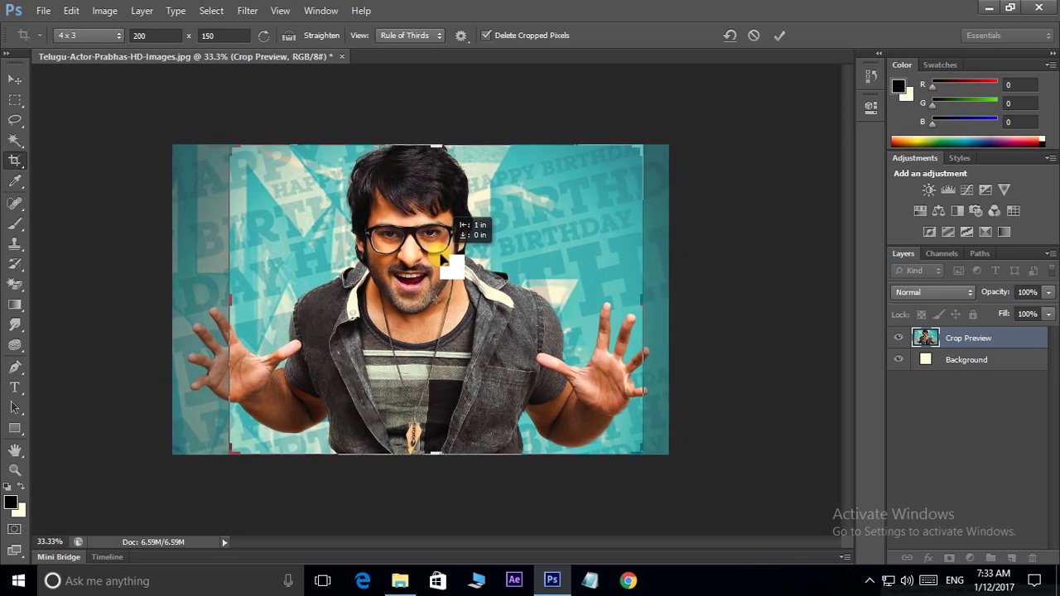
left_click_drag(443, 258, 454, 259)
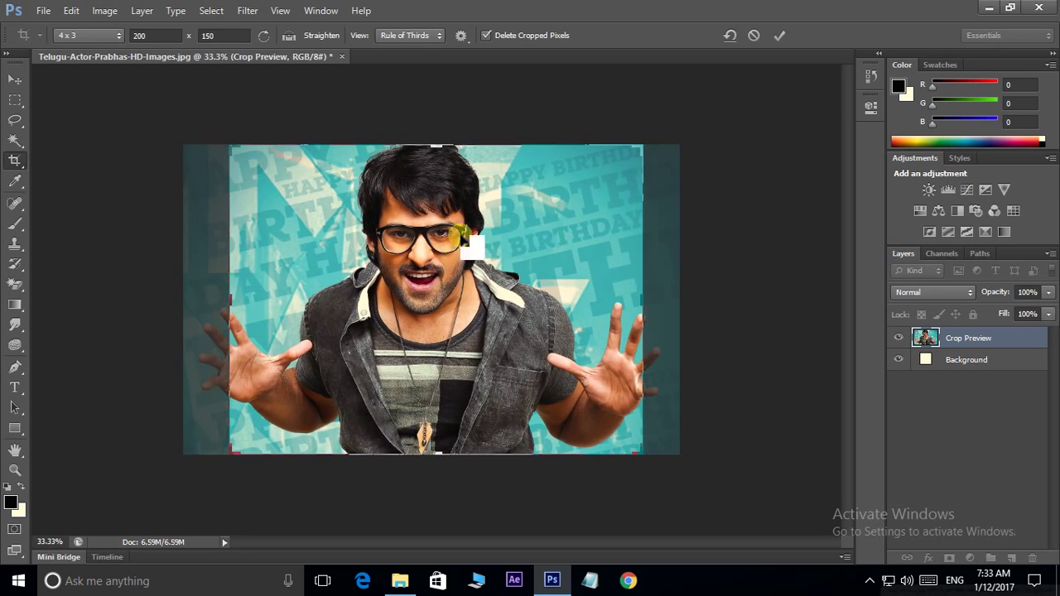
left_click(438, 38)
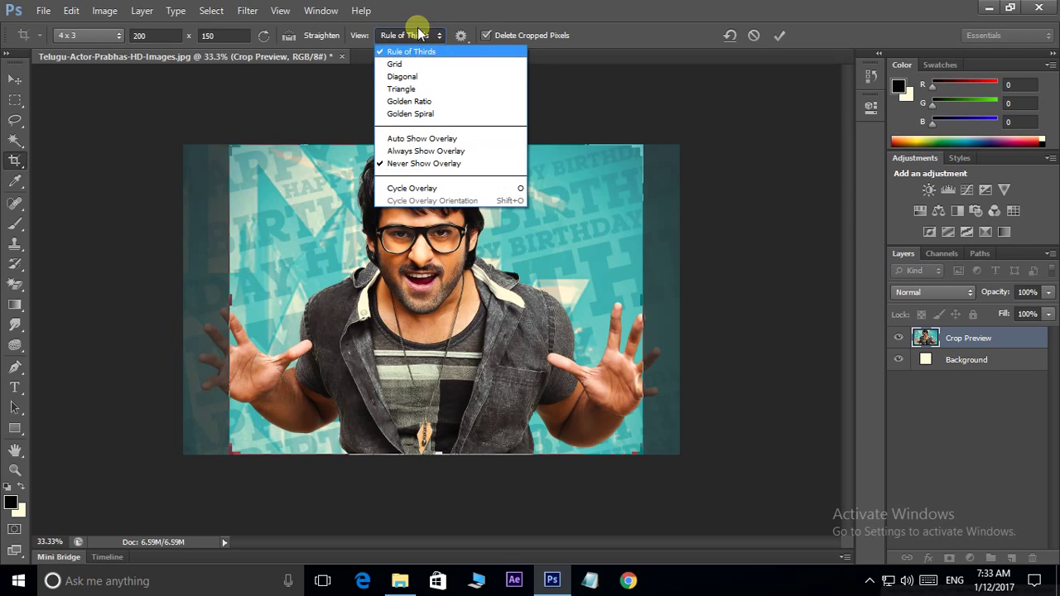
left_click(419, 33)
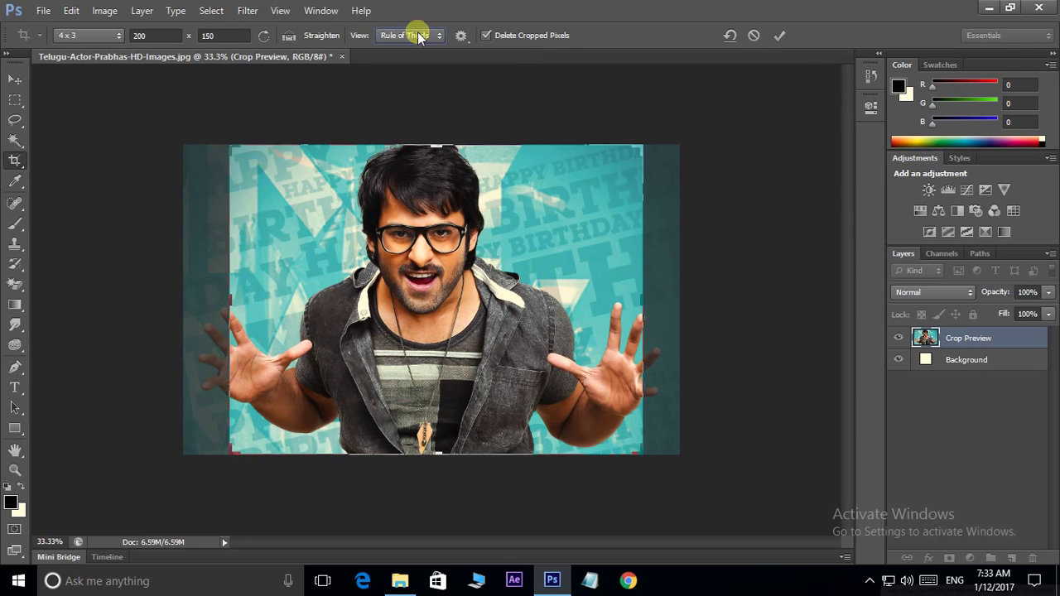
Step: Turn on Use Classic Mode, move the crop box, then turn classic mode off
left_click(462, 38)
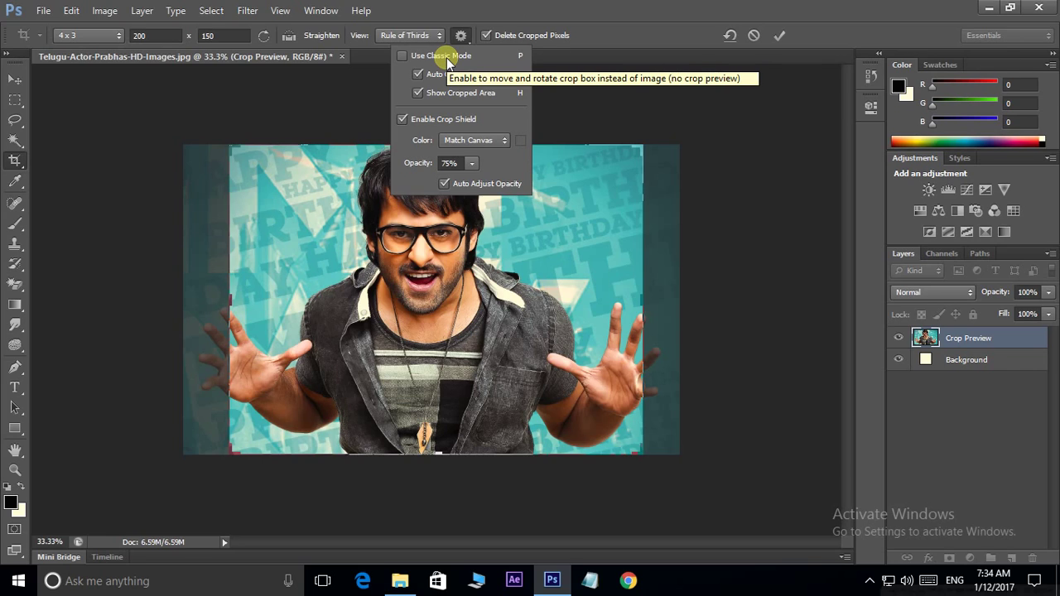
left_click(402, 57)
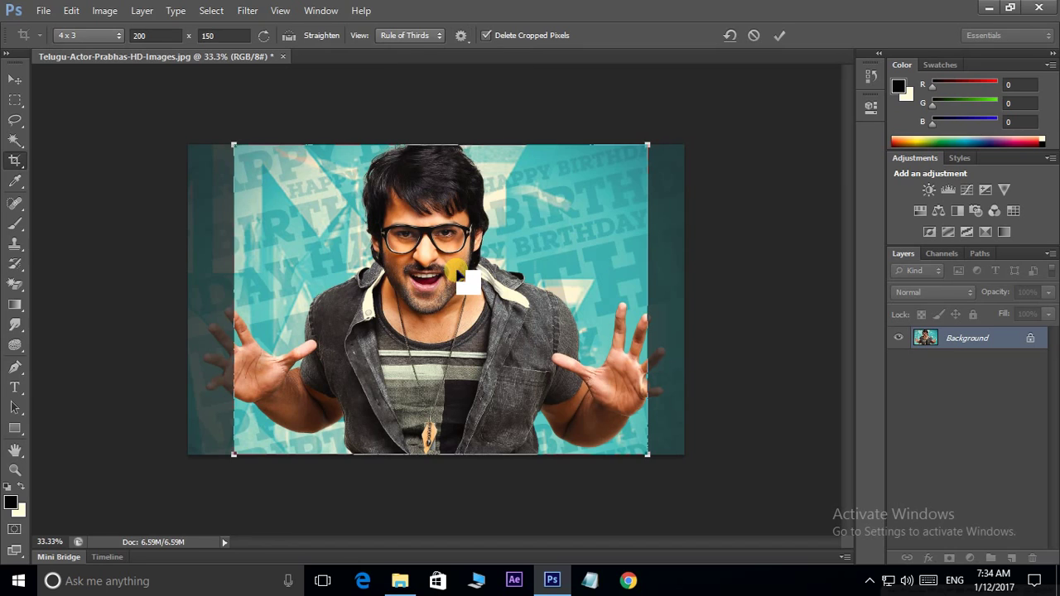
mouse_move(458, 275)
left_mouse_down()
mouse_move(573, 276)
mouse_move(462, 286)
mouse_move(483, 282)
mouse_move(437, 270)
left_mouse_up()
left_click(461, 35)
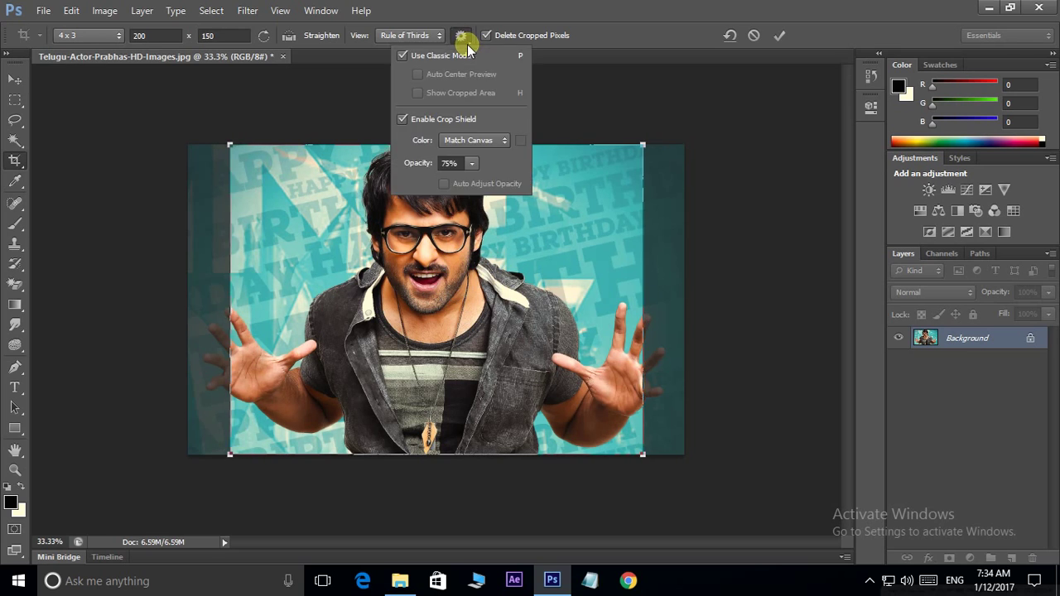
left_click(466, 41)
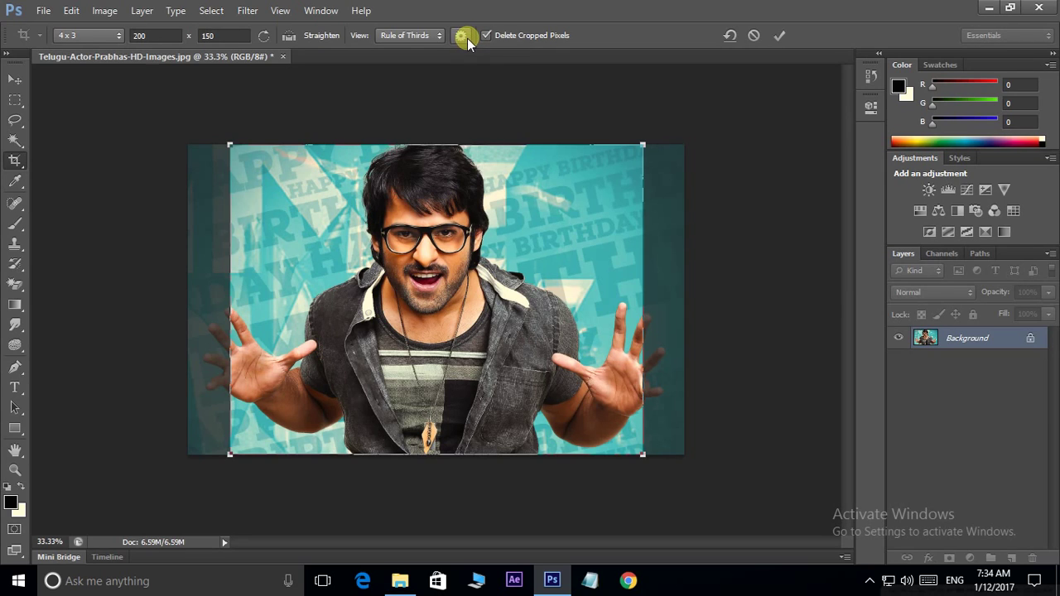
left_click(467, 38)
left_click(404, 56)
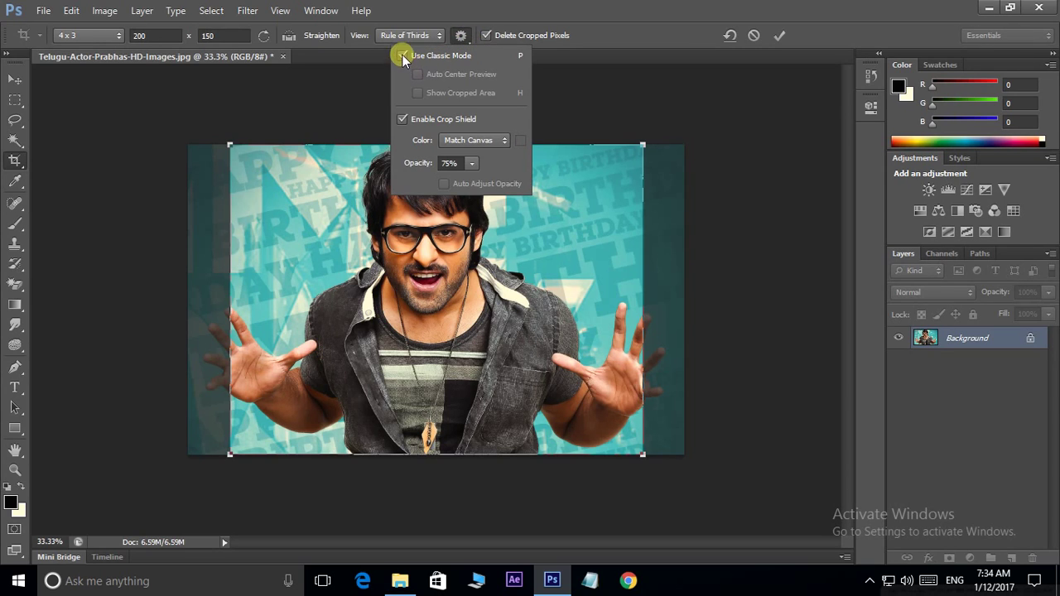
left_click(182, 137)
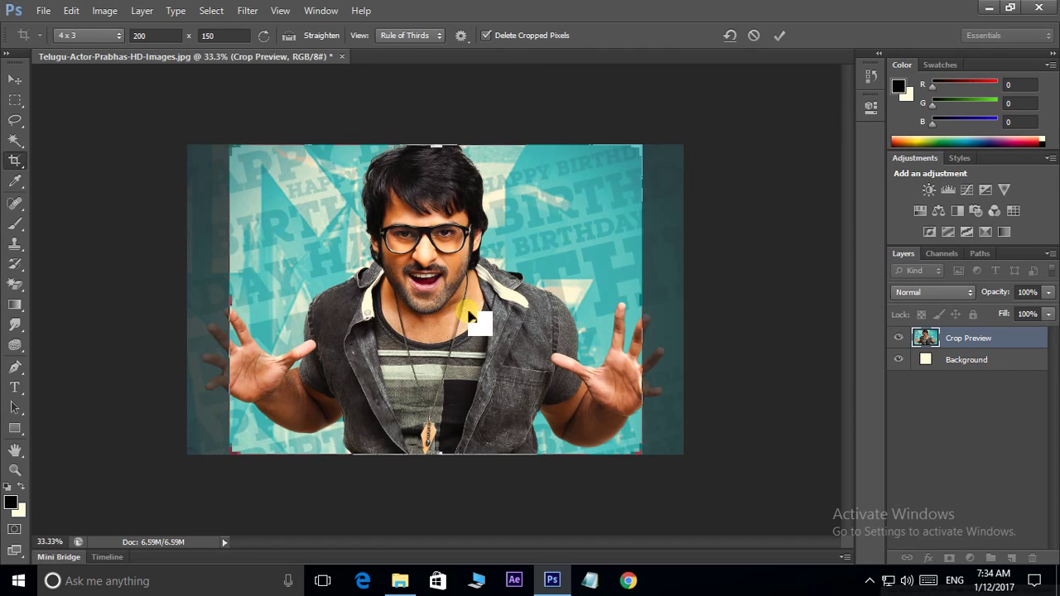
left_click(473, 319)
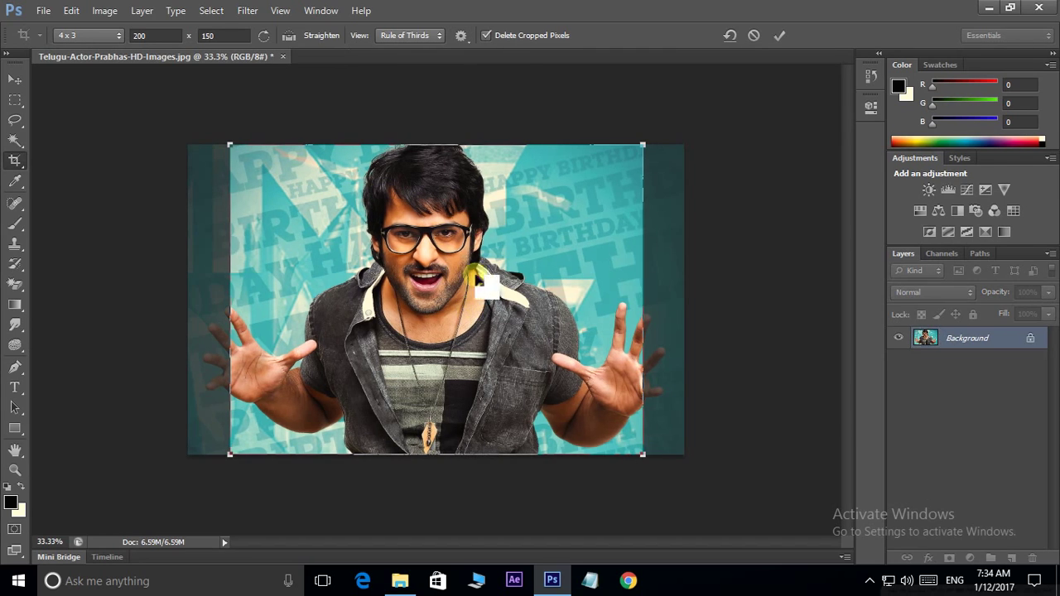
Step: Ensure classic mode is off, toggle Show Cropped Area with H, and view shield settings
left_click(464, 39)
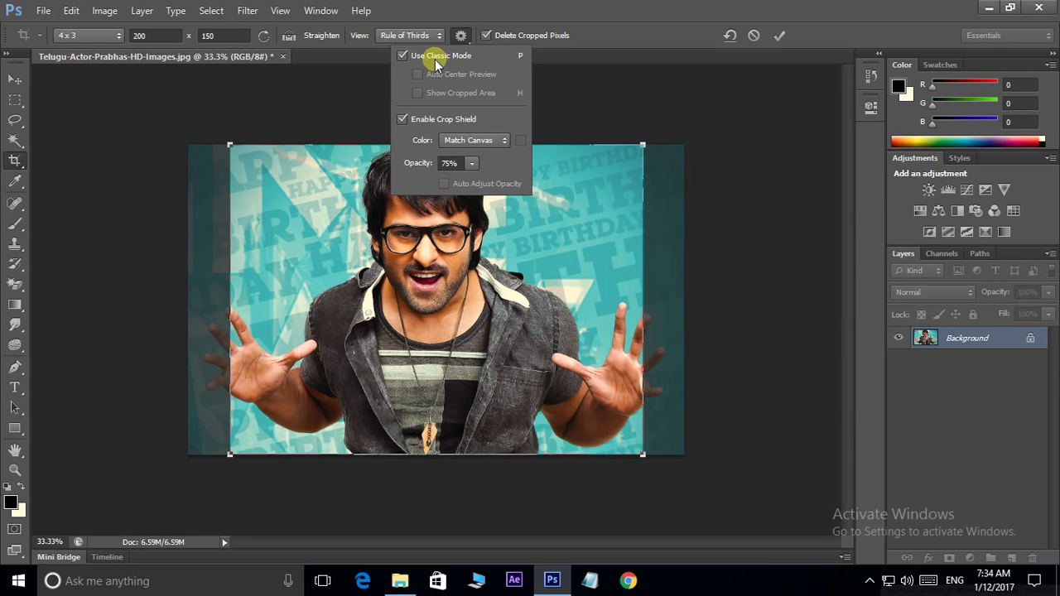
left_click(402, 56)
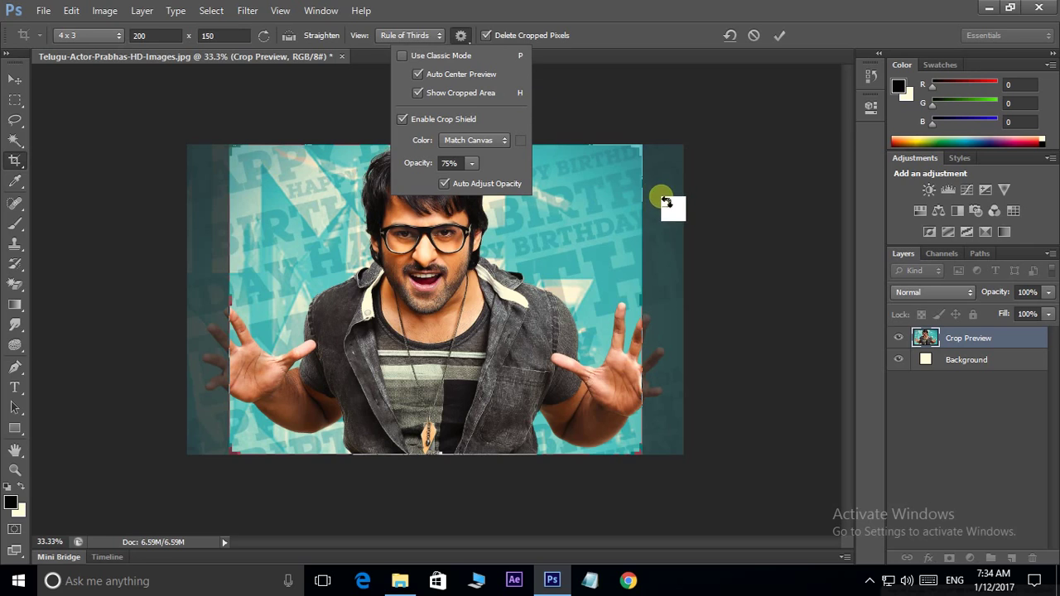
left_click(570, 121)
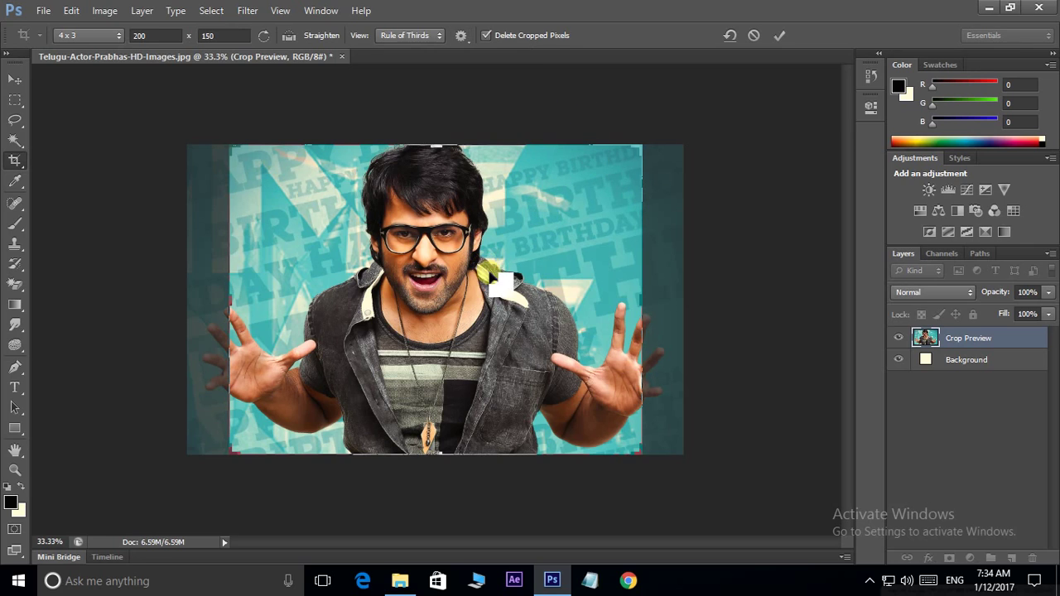
key("h")
key("h")
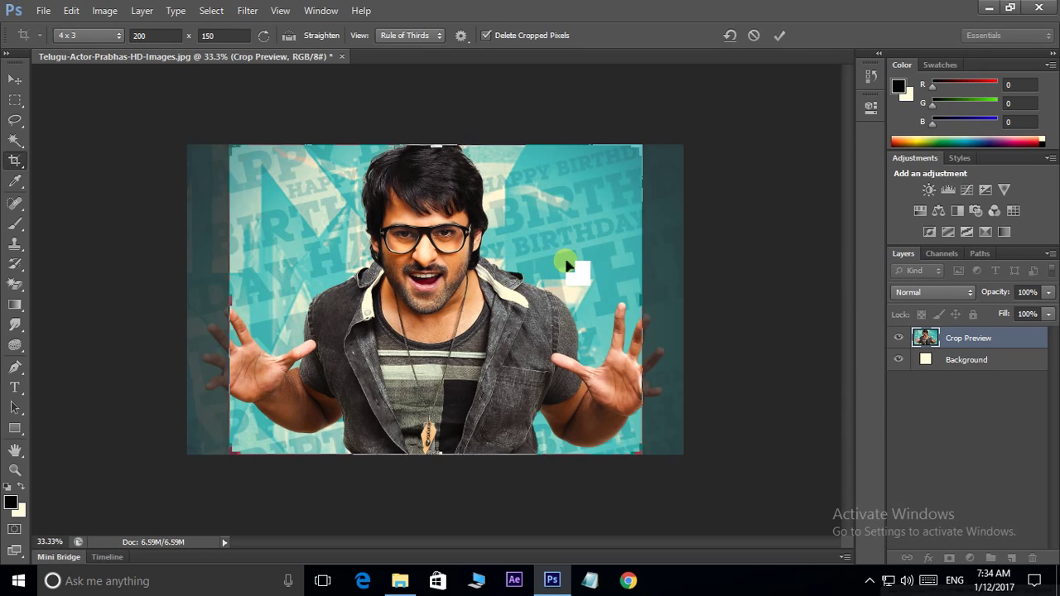
key("h")
key("h")
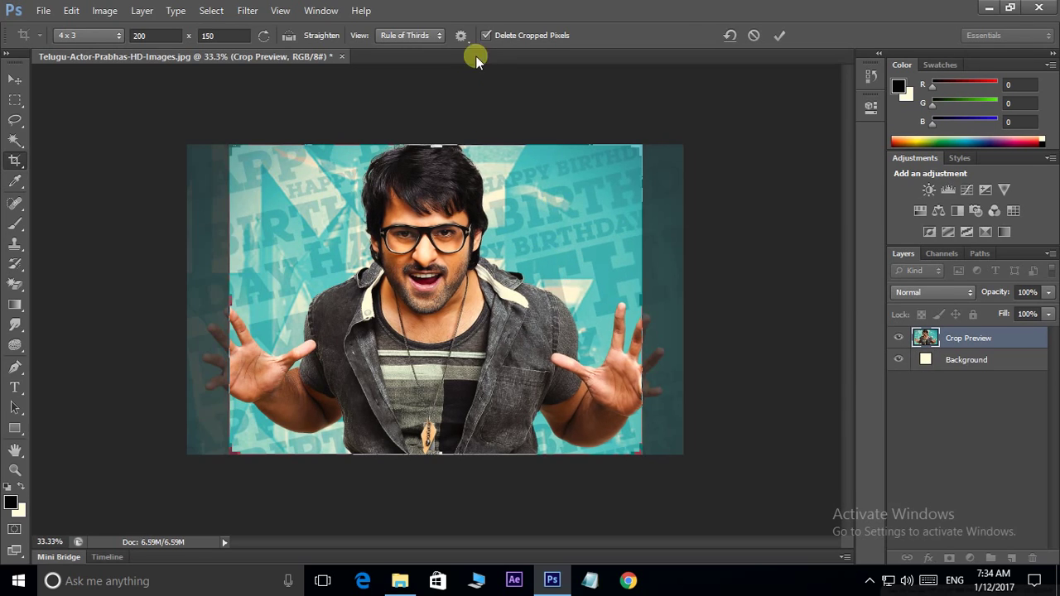
left_click(463, 38)
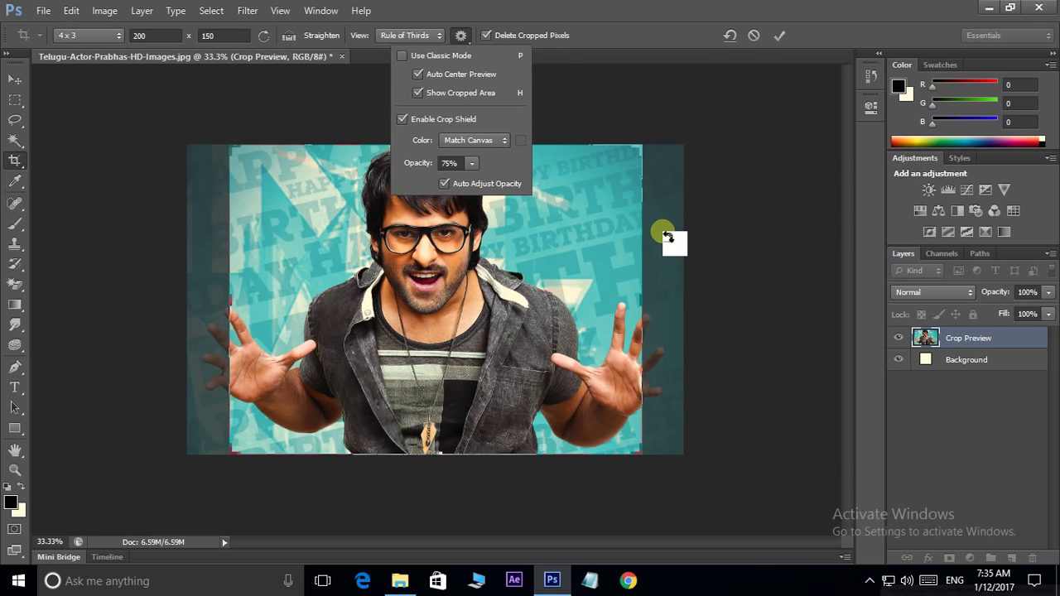
Step: Toggle the crop shield back on and set its colour to a custom red
left_click(402, 121)
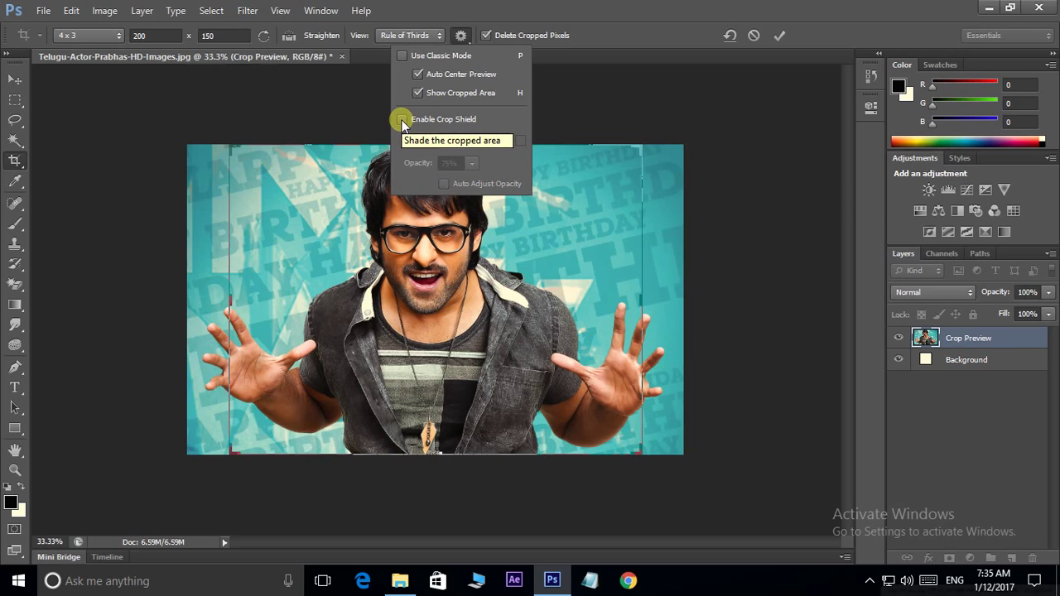
left_click(402, 121)
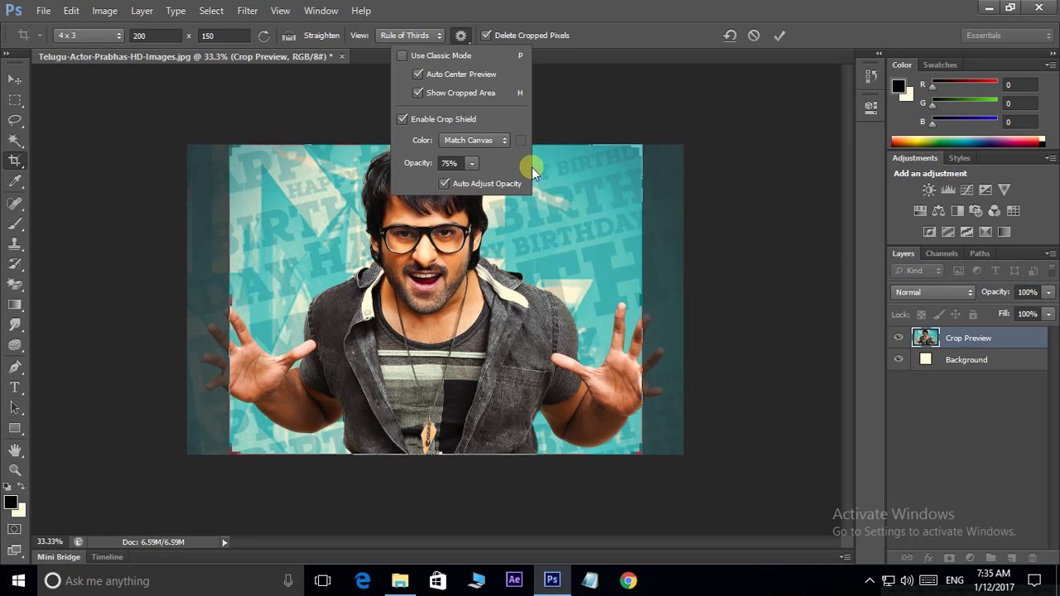
left_click(481, 142)
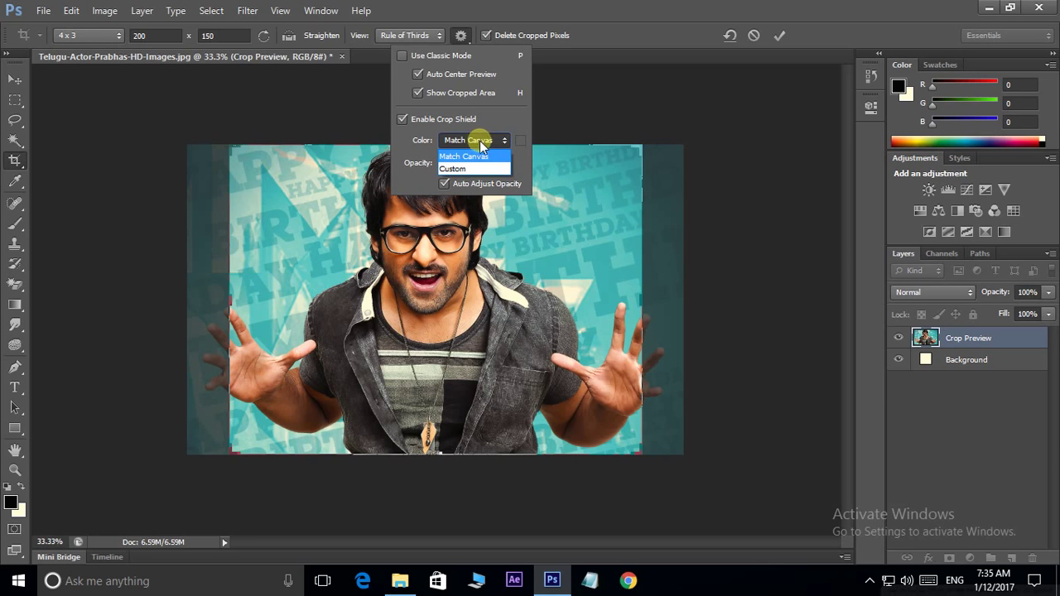
left_click(455, 168)
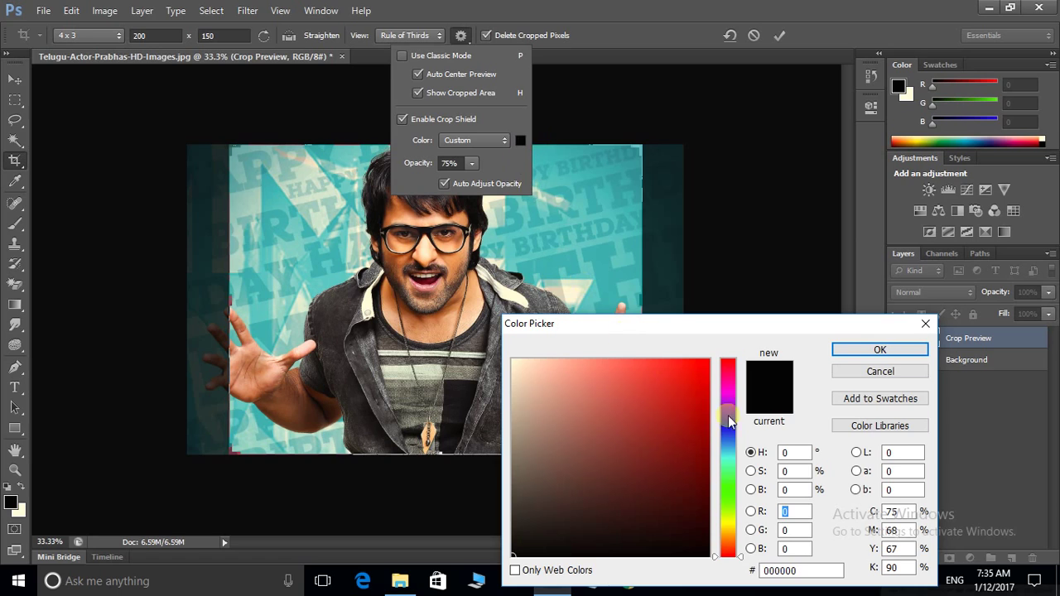
left_click(699, 365)
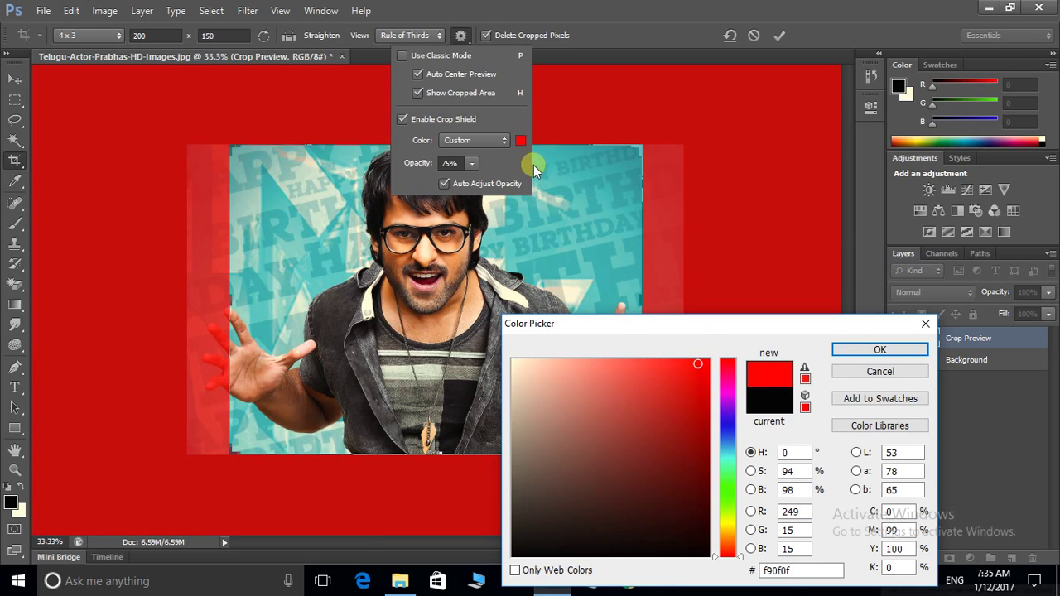
left_click(879, 351)
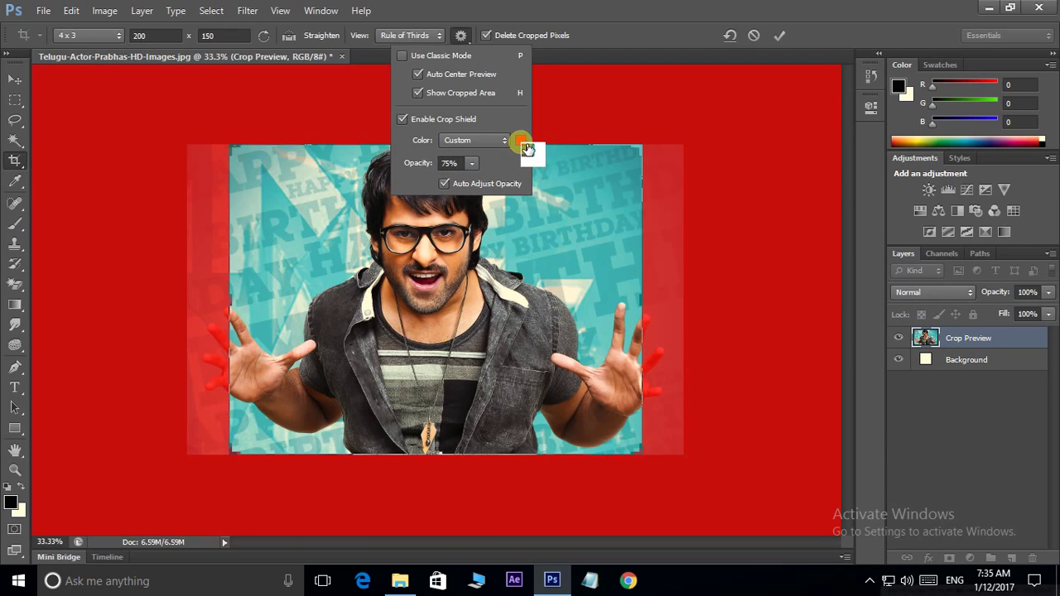
Step: Raise the crop shield opacity to 65% and commit the crop
left_click(474, 170)
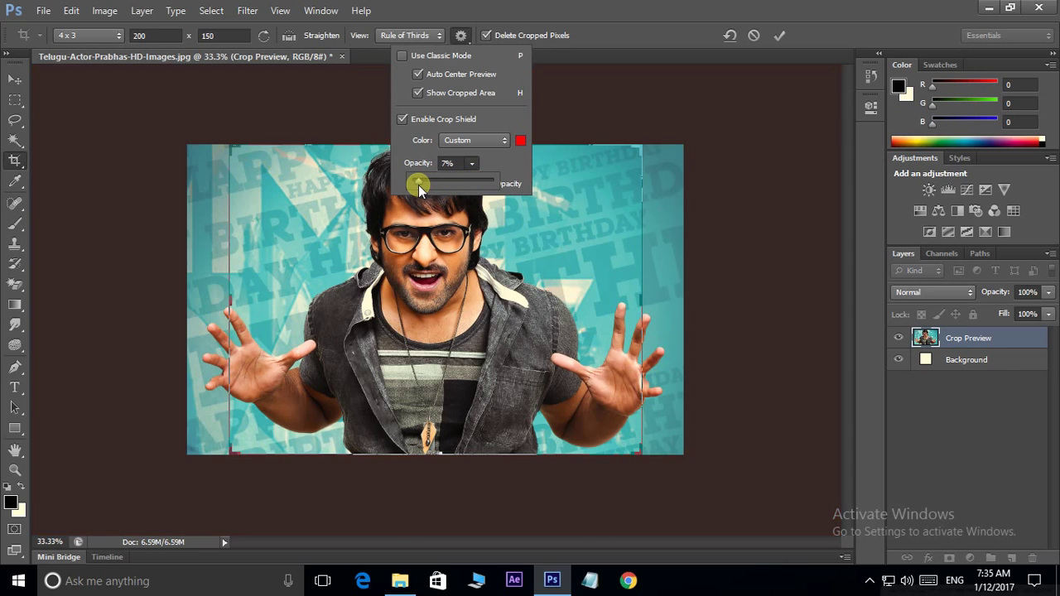
mouse_move(424, 186)
left_mouse_down()
mouse_move(488, 189)
mouse_move(459, 183)
left_mouse_up()
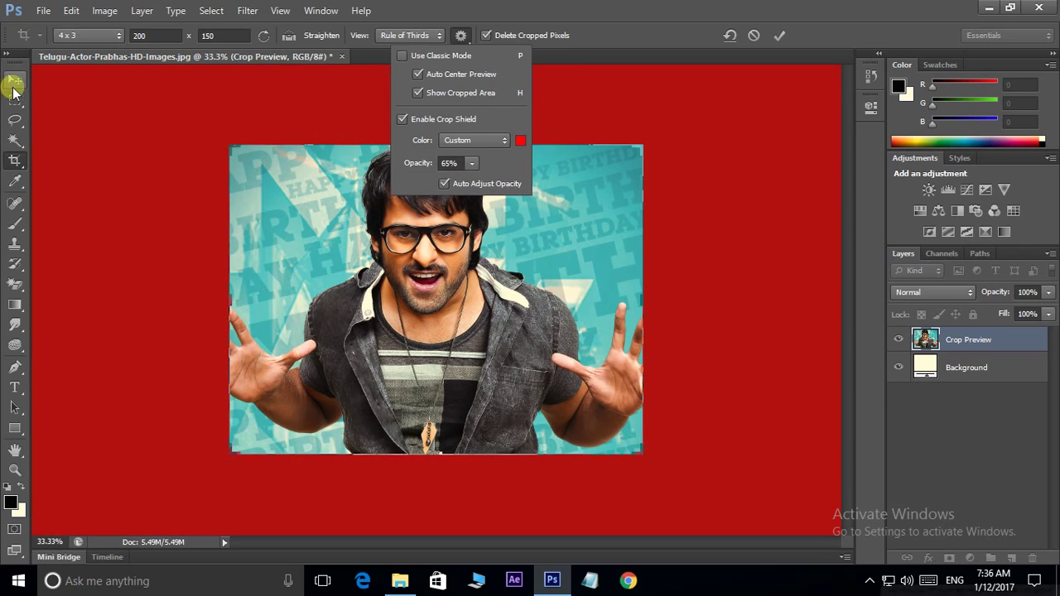
key("Return")
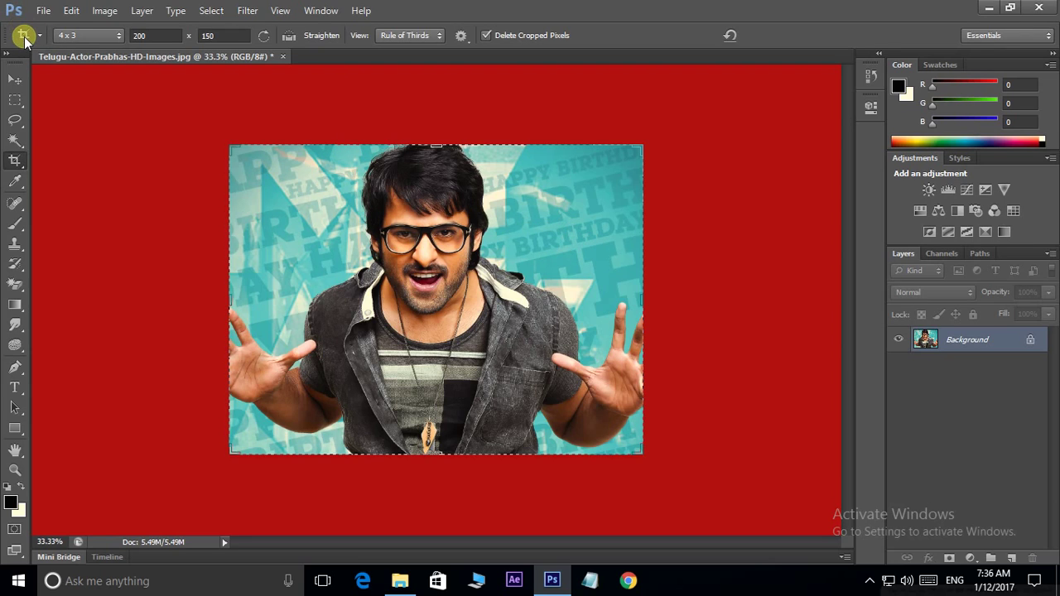
Step: Reset the Crop tool, then reset all tools to their defaults
right_click(24, 39)
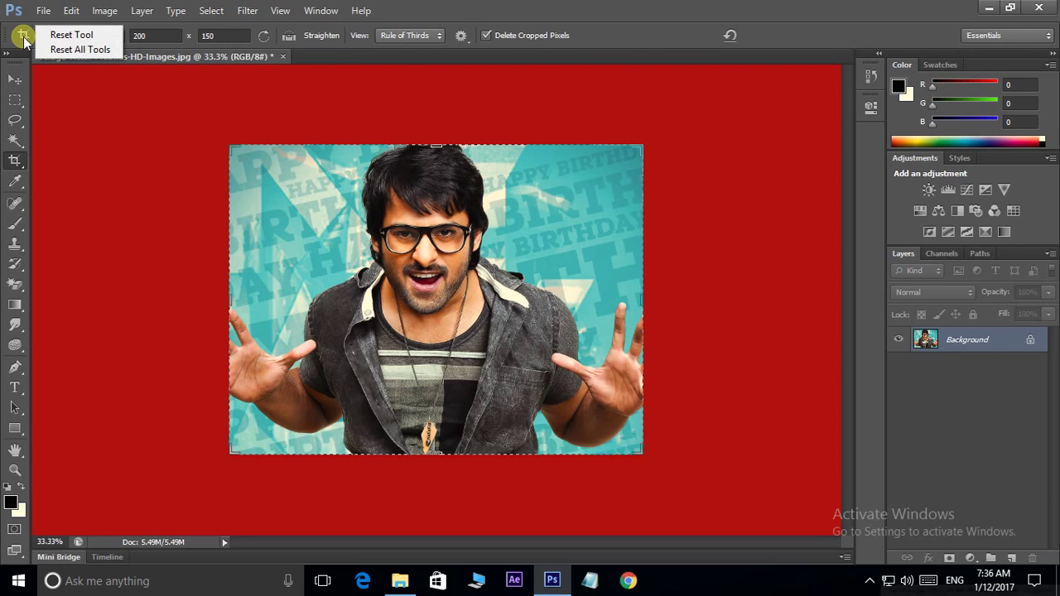
left_click(52, 38)
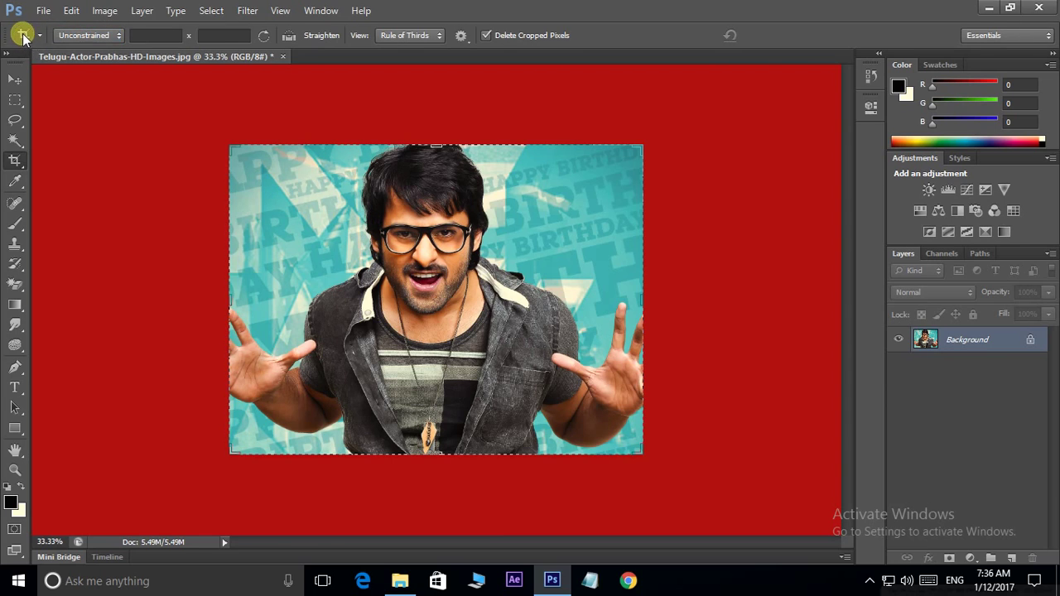
right_click(24, 39)
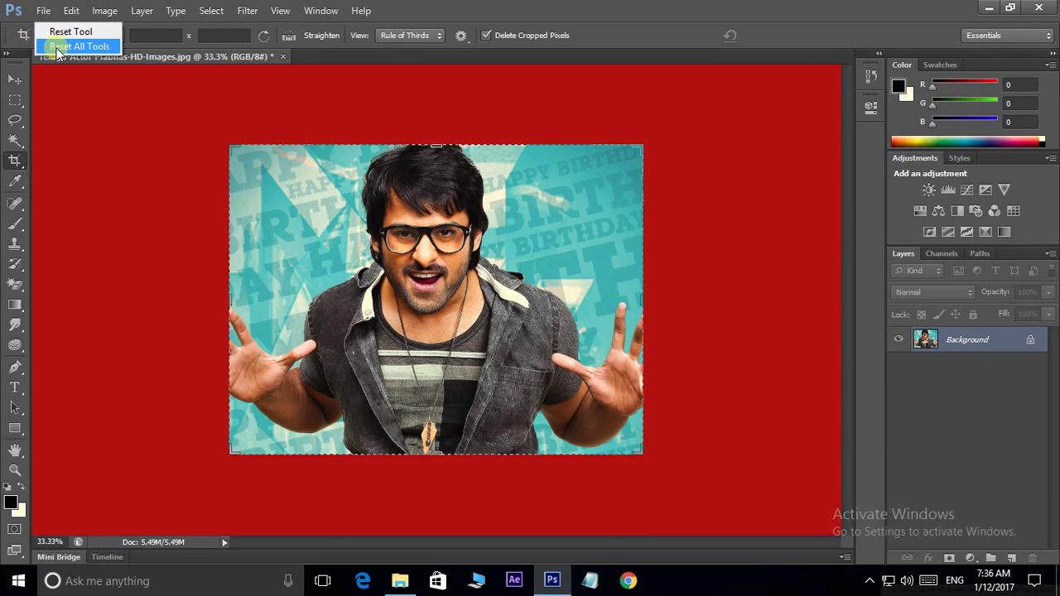
left_click(58, 52)
left_click(484, 227)
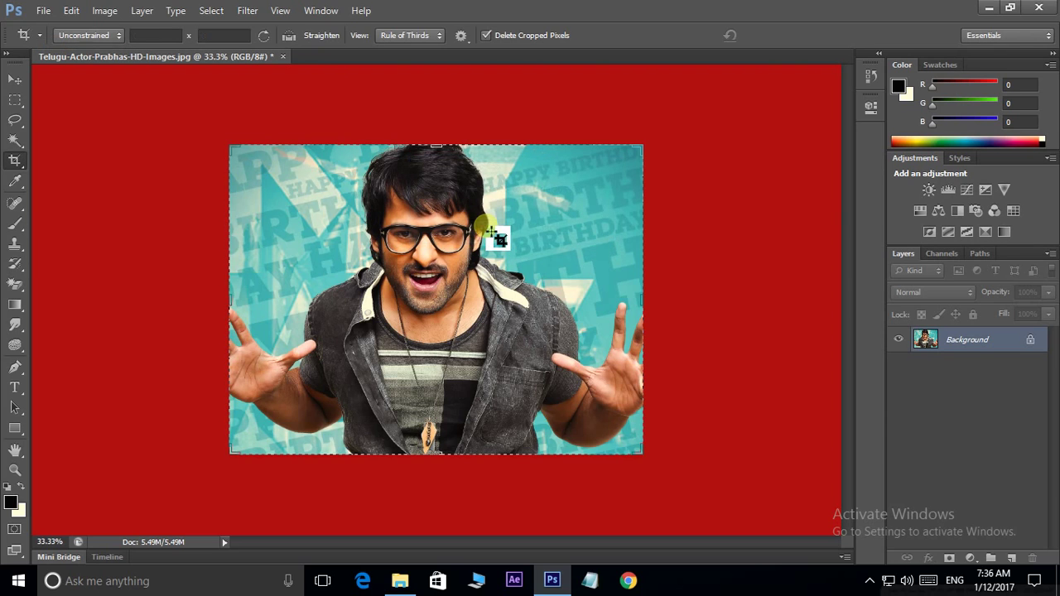
right_click(24, 36)
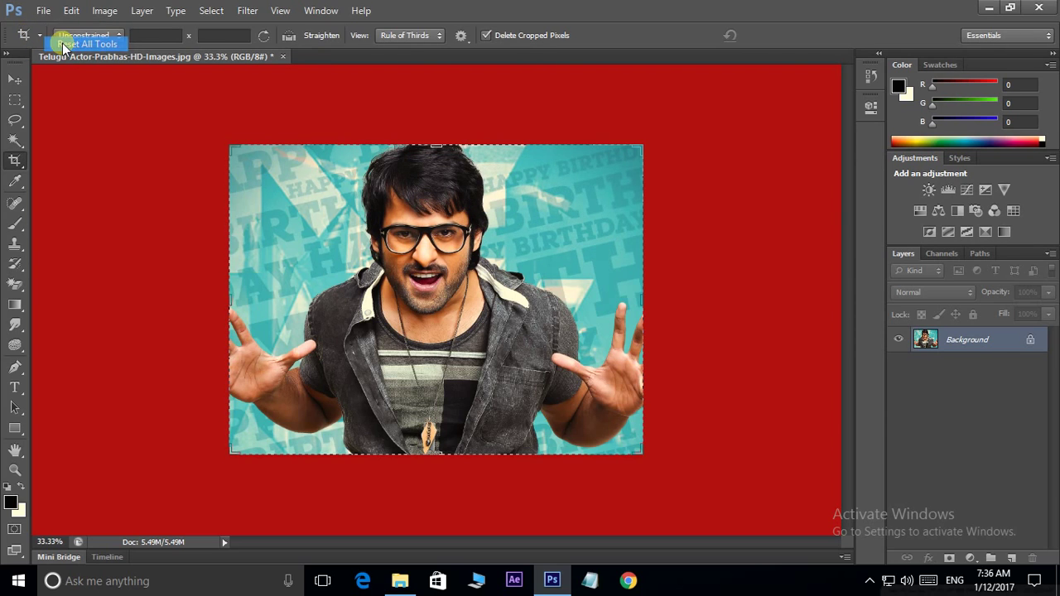
left_click(87, 44)
left_click(500, 230)
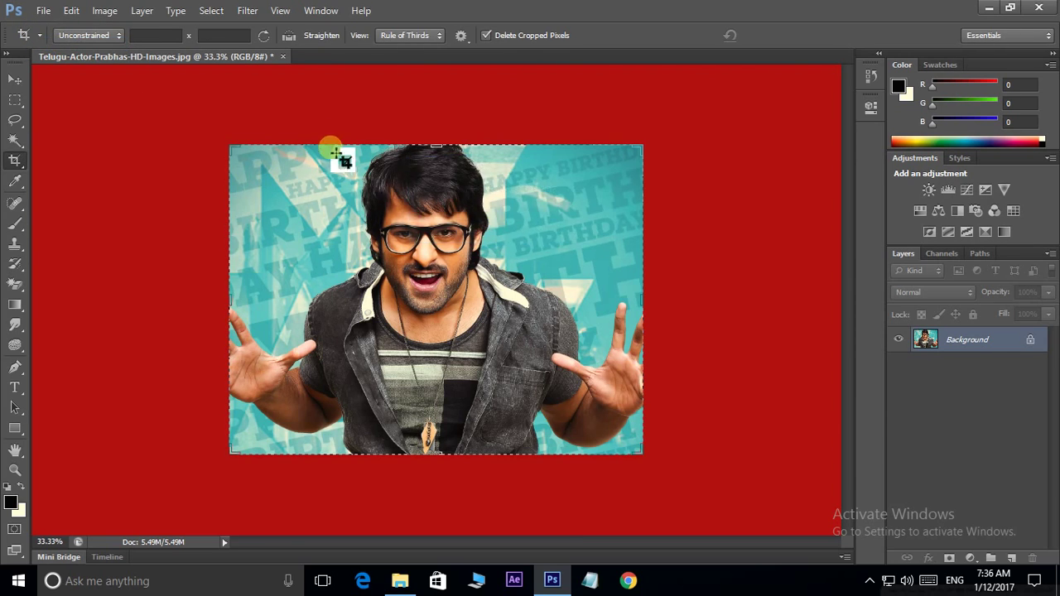
Step: Close the photo without saving and browse the wallpapers folder in the Open dialog
left_click(283, 58)
left_click(546, 237)
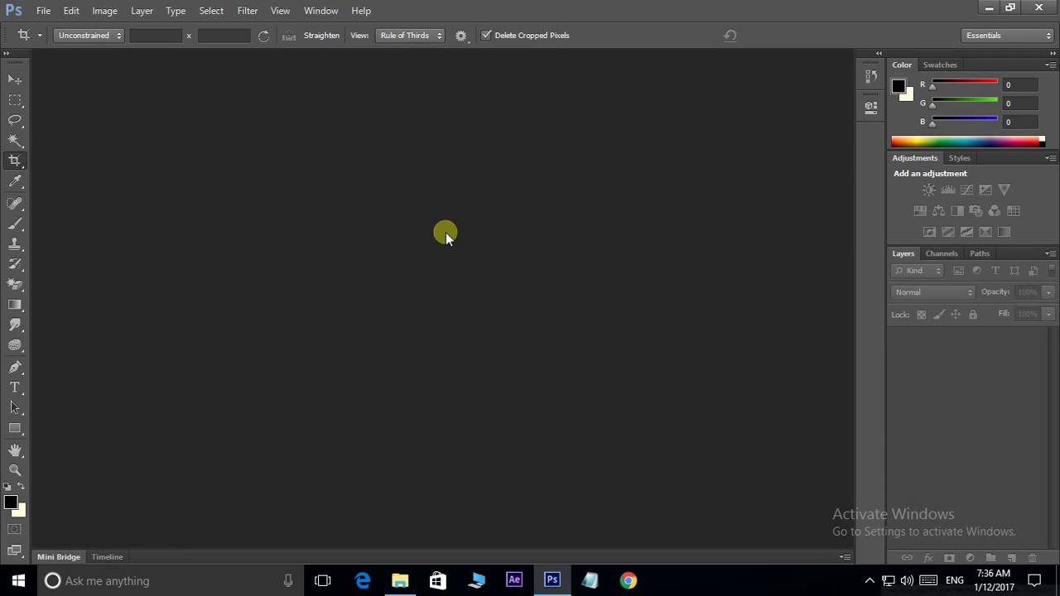
double_click(445, 236)
scroll(571, 265, "down", 5)
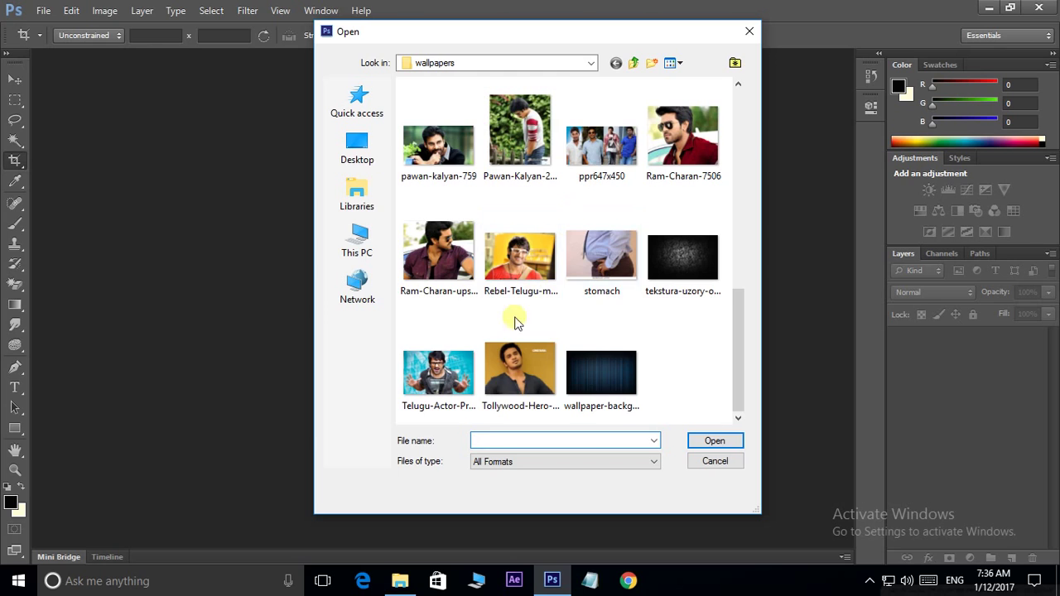
Step: Open Telugu-Actor-Prabhas-HD-Images.jpg, commit a trial crop around the actor, then undo it
left_click(447, 362)
left_click(713, 441)
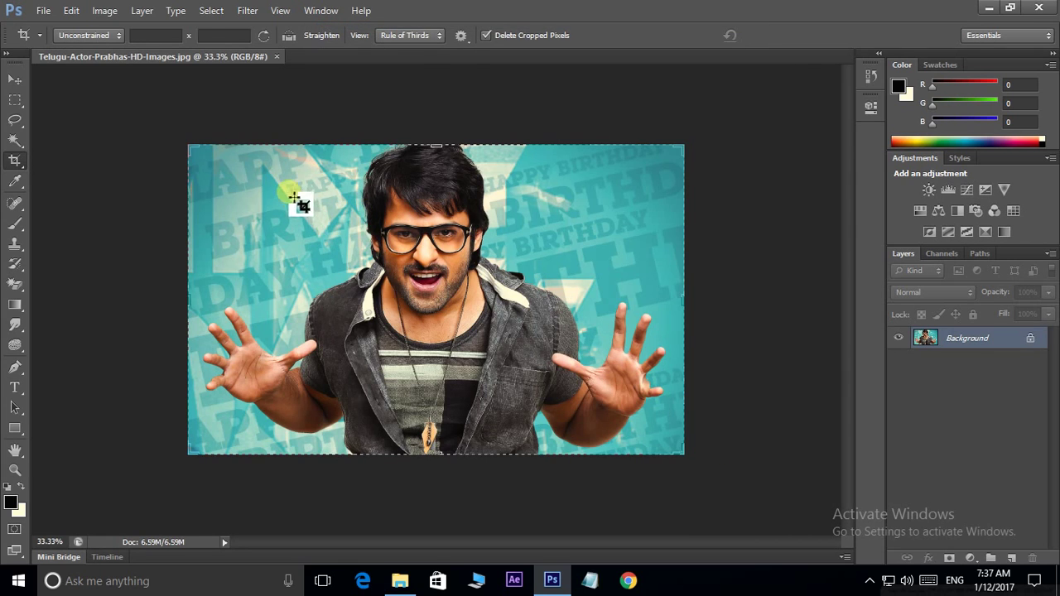
left_click_drag(254, 185, 617, 413)
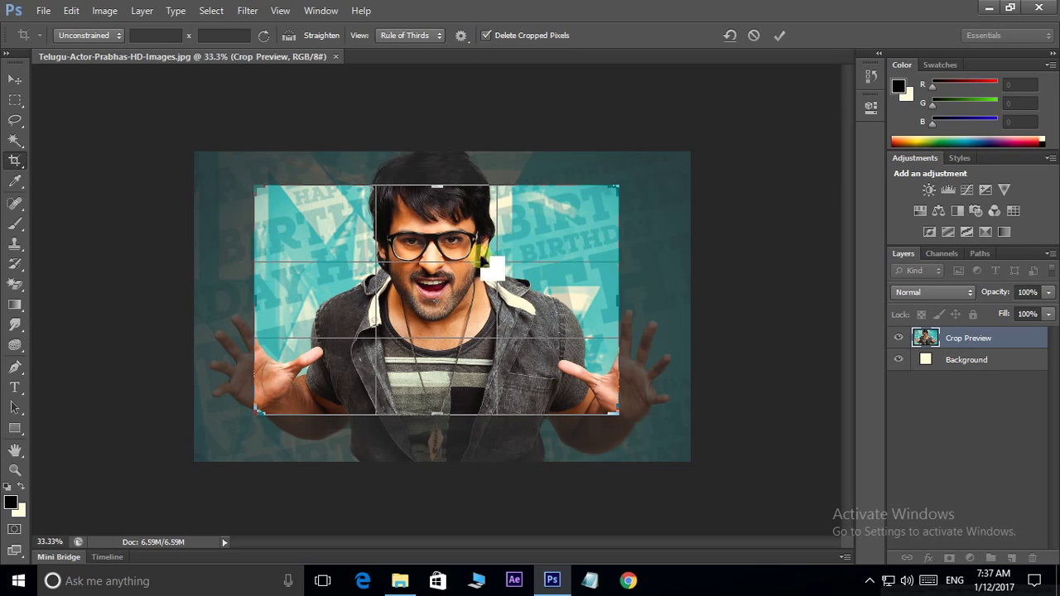
double_click(431, 246)
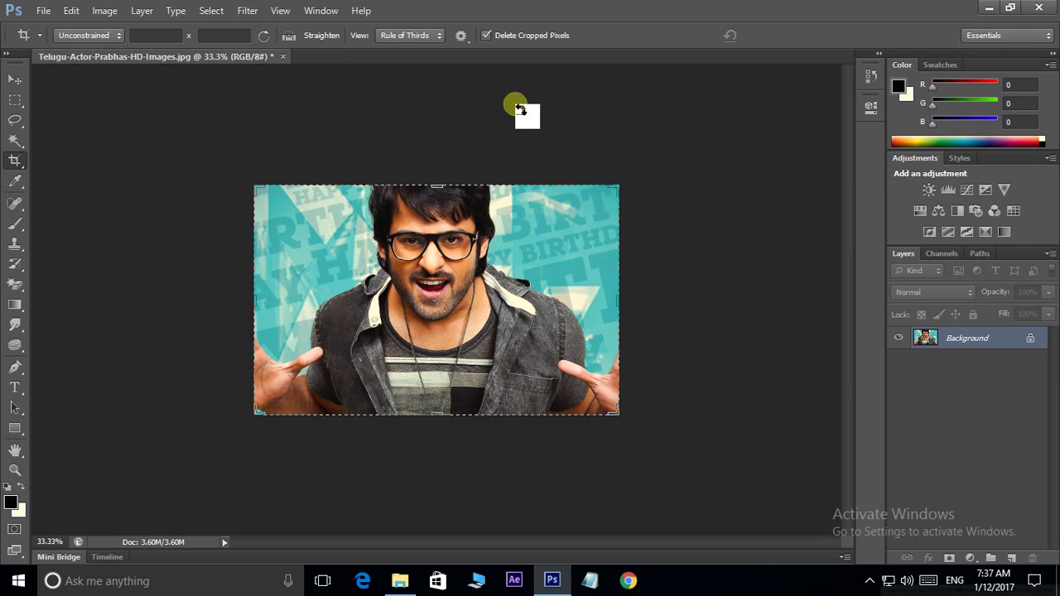
key("ctrl+z")
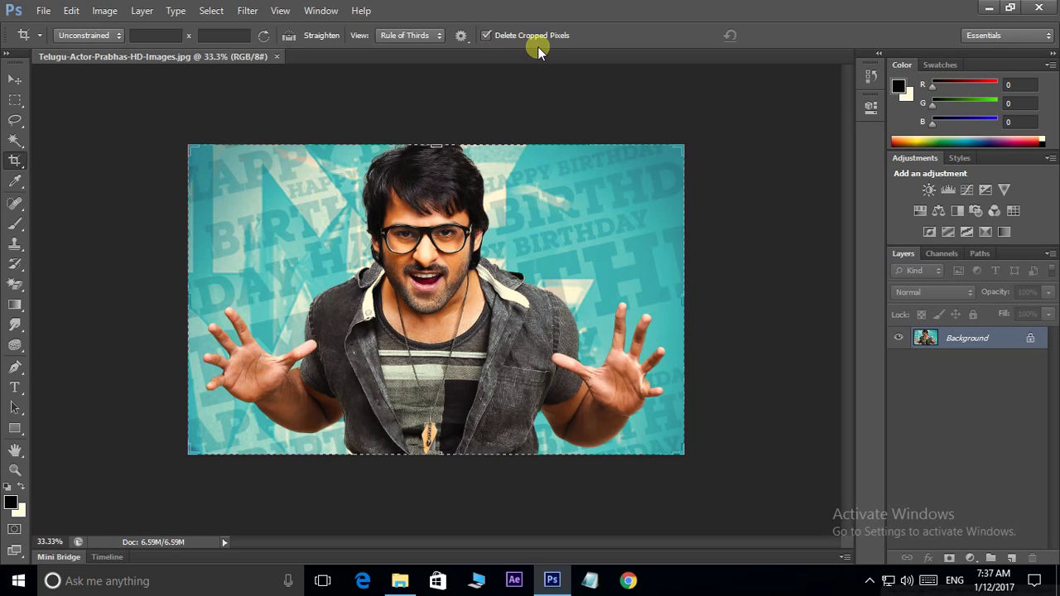
Step: Turn off Delete Cropped Pixels and commit a crop rotated about 8°
left_click(486, 35)
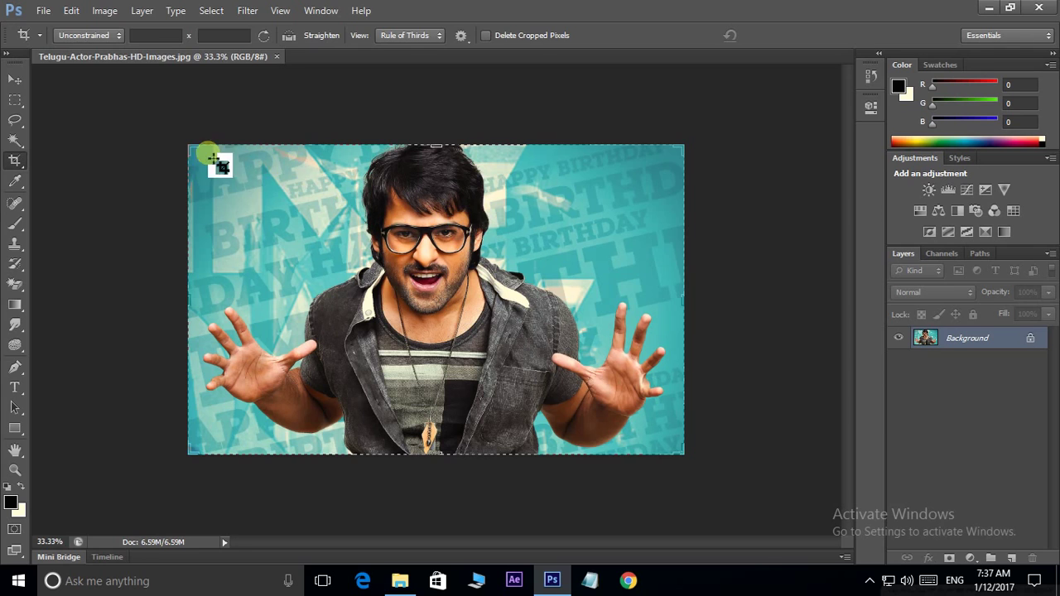
left_click_drag(222, 161, 663, 442)
left_click_drag(644, 152, 661, 184)
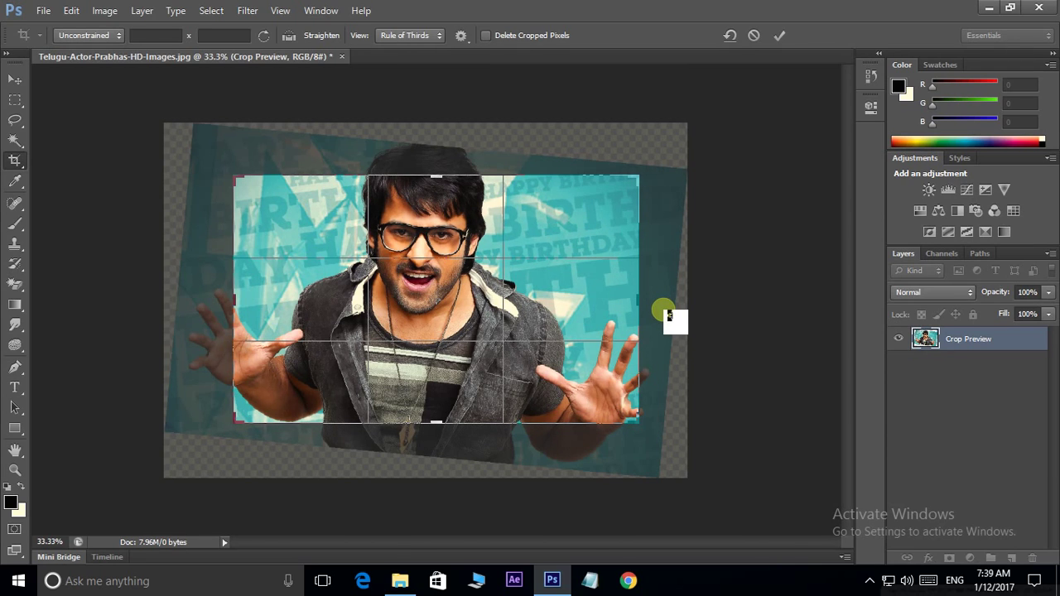
key("Return")
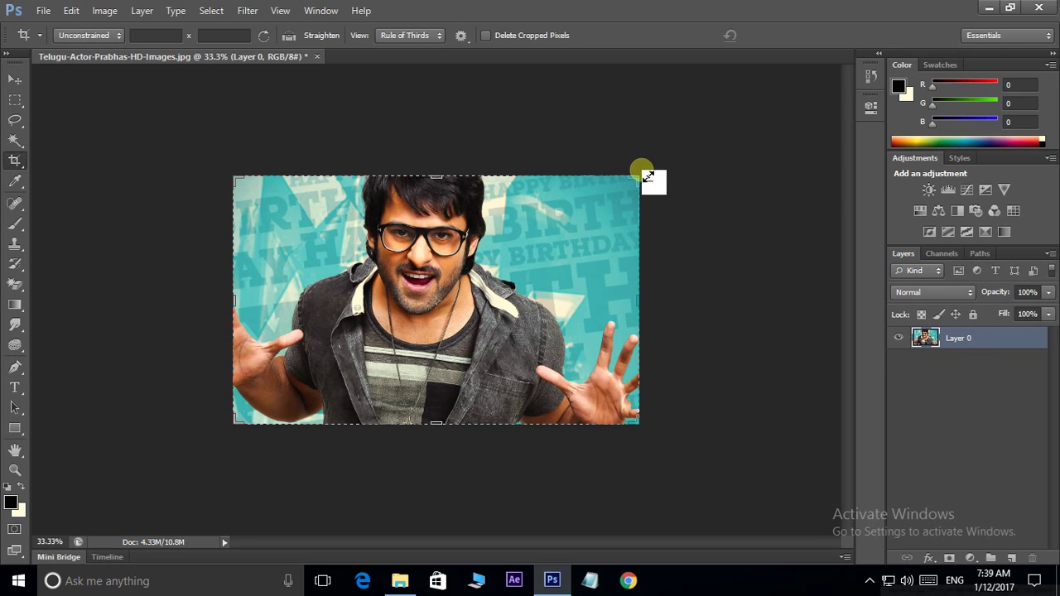
Step: Rotate and commit the crop again, then tilt once more and cancel that rotation
left_click_drag(648, 168, 662, 180)
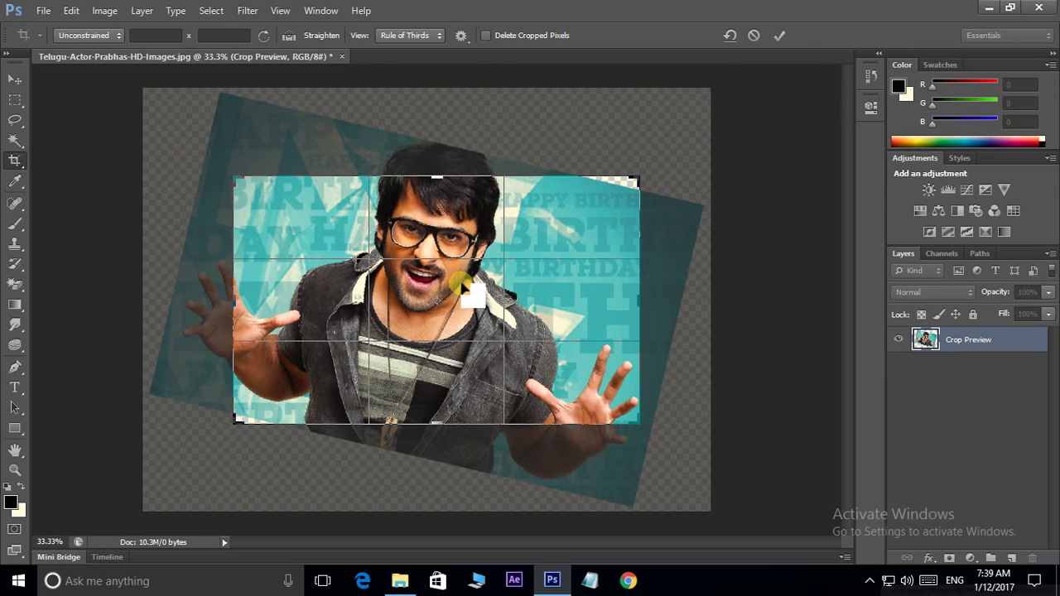
left_click(783, 35)
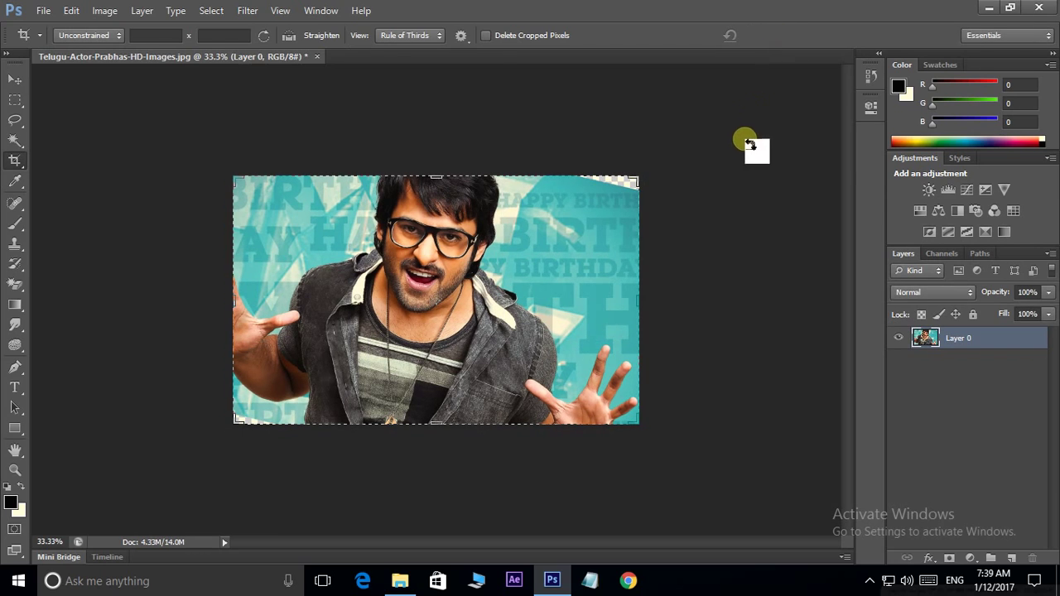
left_click_drag(740, 157, 672, 167)
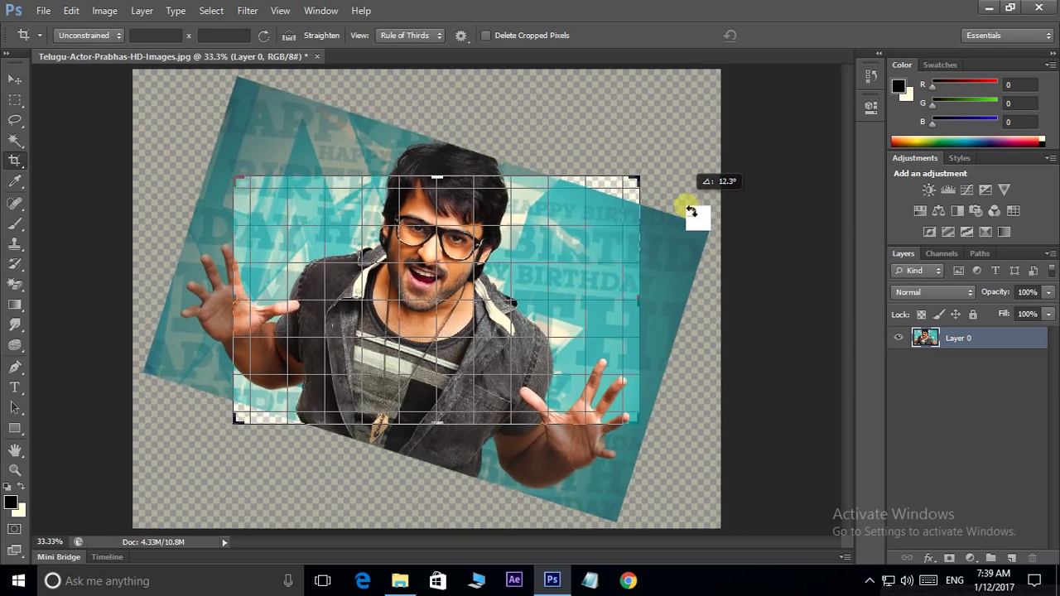
left_click_drag(672, 167, 691, 213)
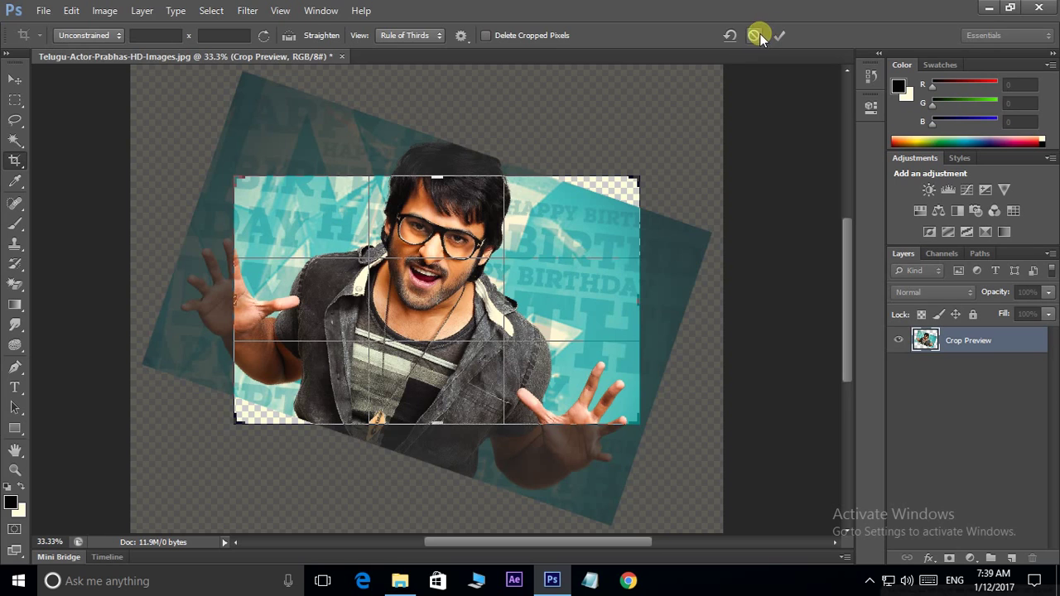
left_click(755, 36)
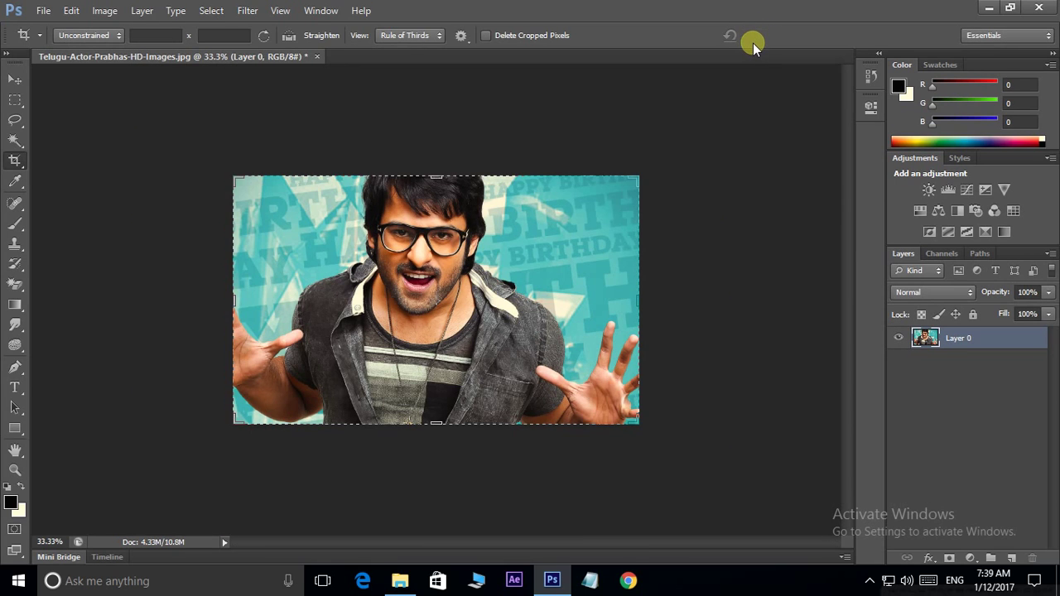
Step: Tilt the crop about 12°, try a 250:100 ratio, then reset the crop box
left_click_drag(703, 149, 684, 214)
type("250")
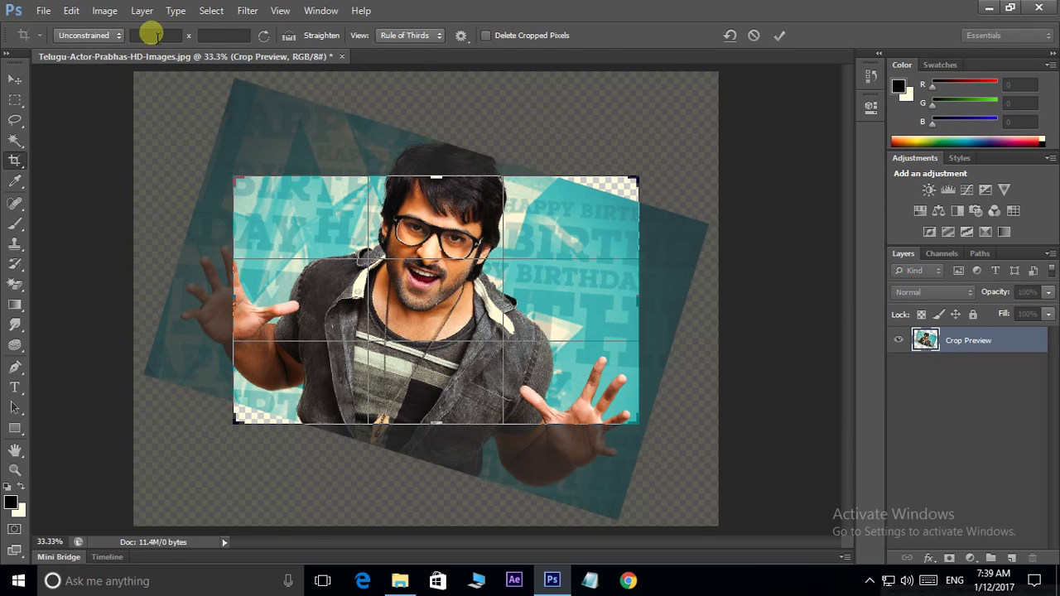
left_click(239, 37)
type("10")
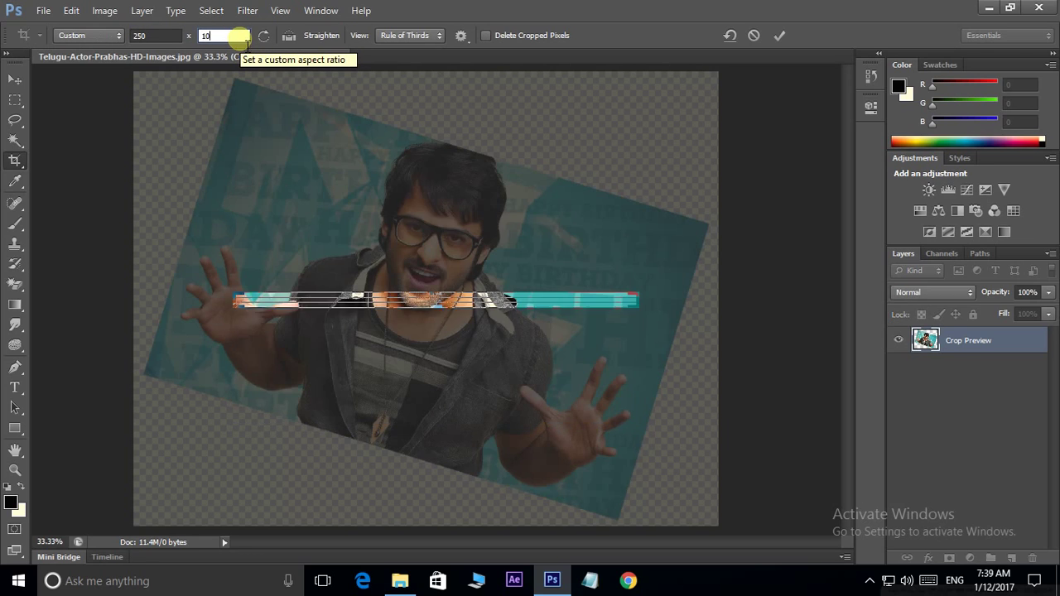
type("0")
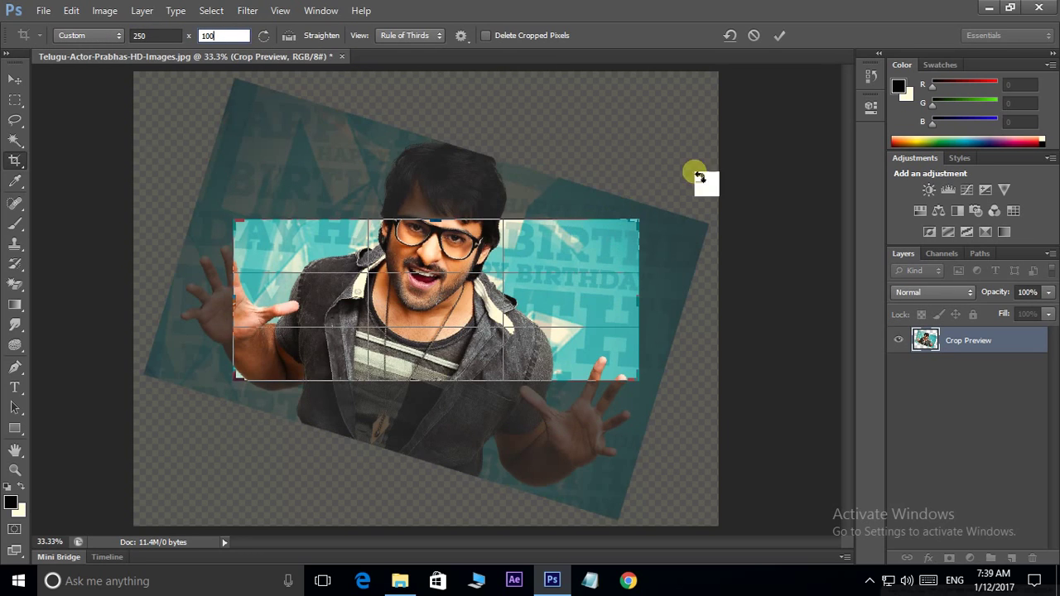
left_click(732, 37)
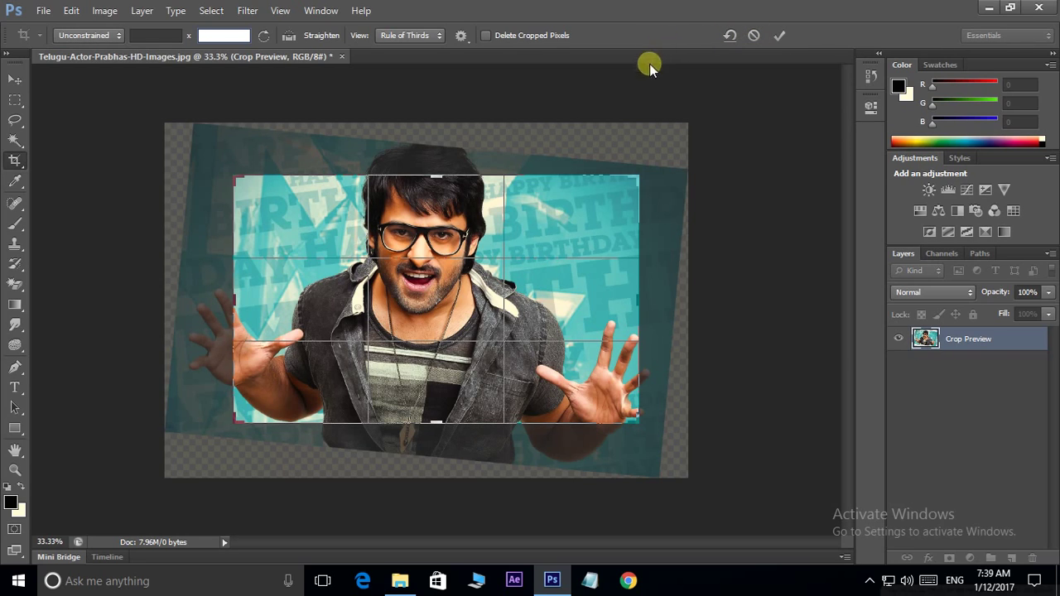
Step: Commit the current crop and close the photo without saving
right_click(18, 164)
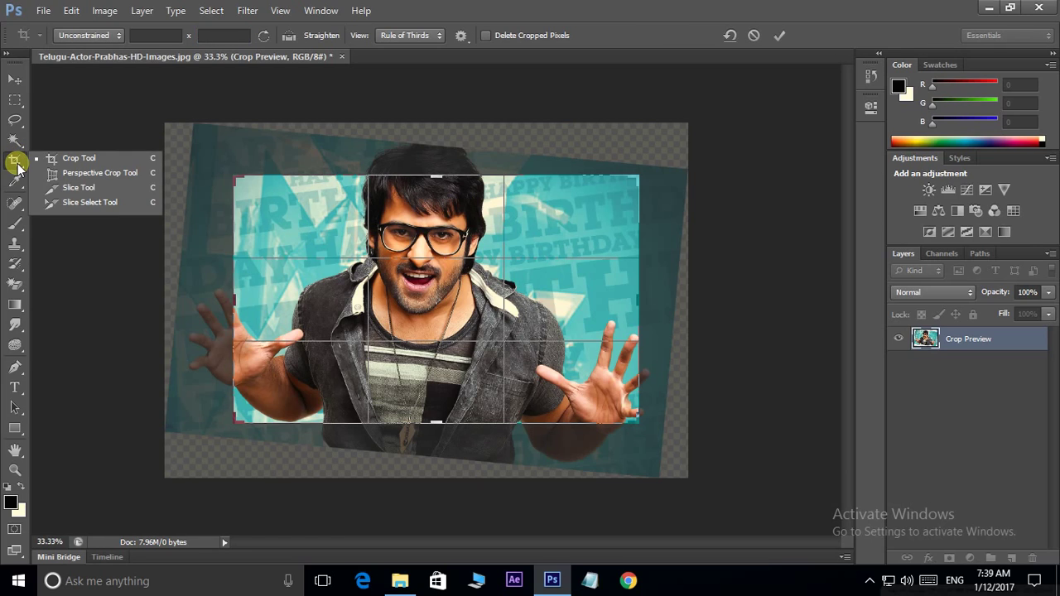
left_click(18, 166)
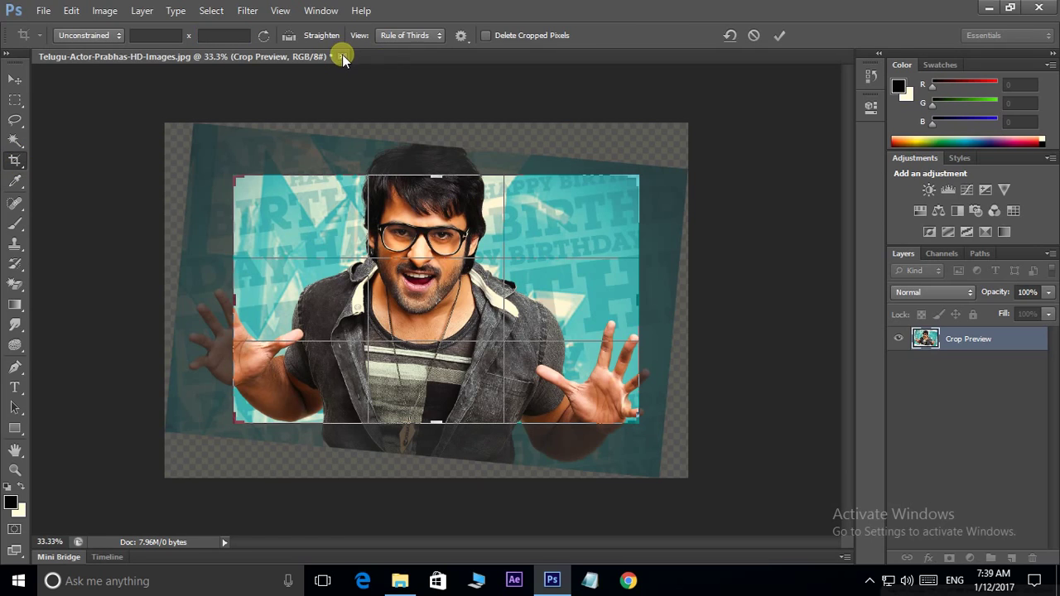
key("Return")
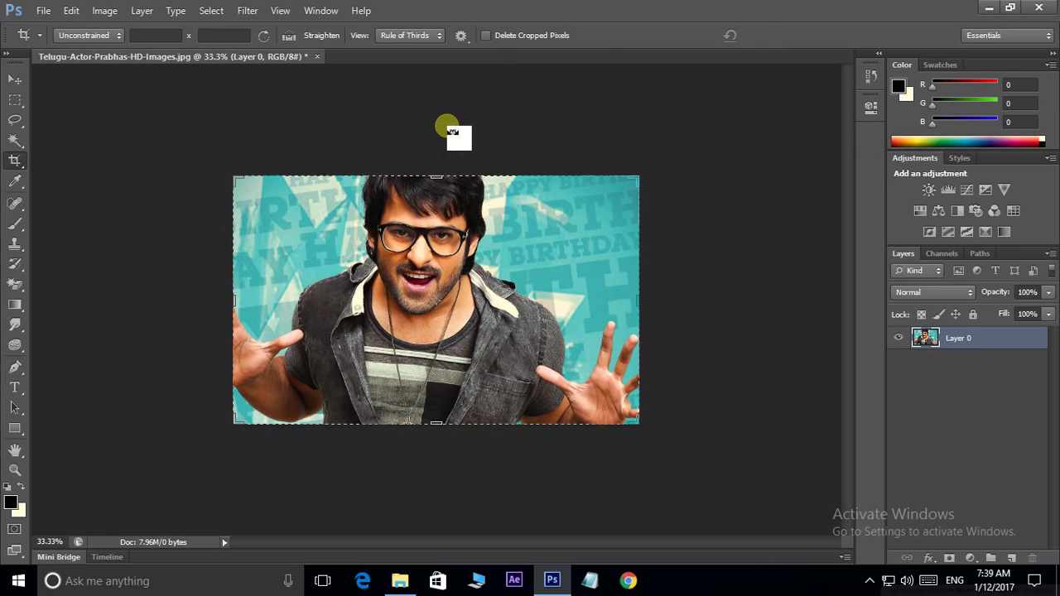
left_click(317, 56)
left_click(547, 236)
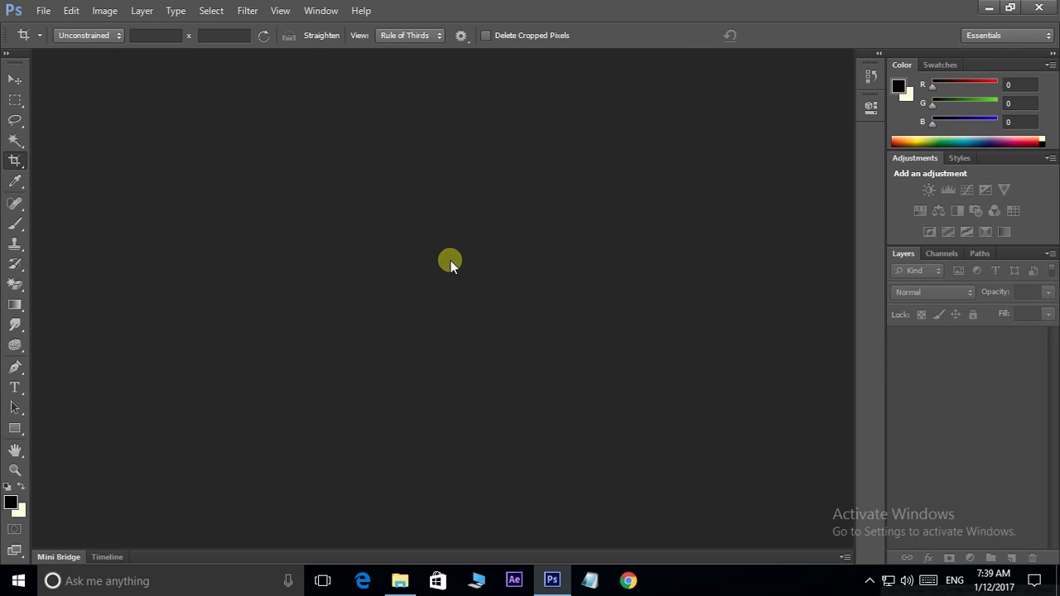
Step: Open Telugu-Actor-Prabhas-HD-Images.jpg
key("ctrl+o")
scroll(638, 240, "down", 10)
scroll(638, 240, "down", 1)
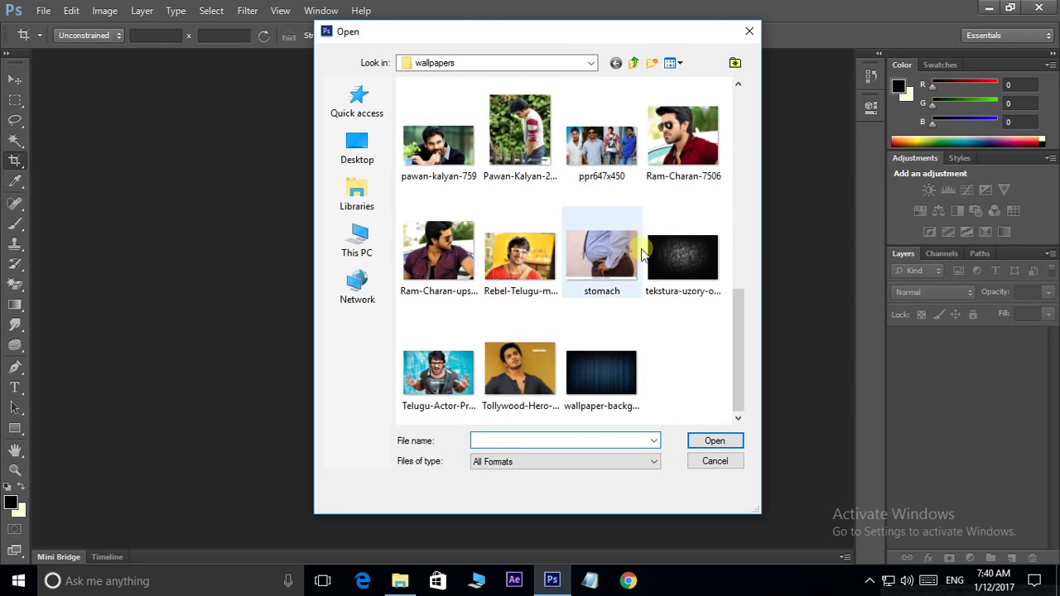
left_click(437, 380)
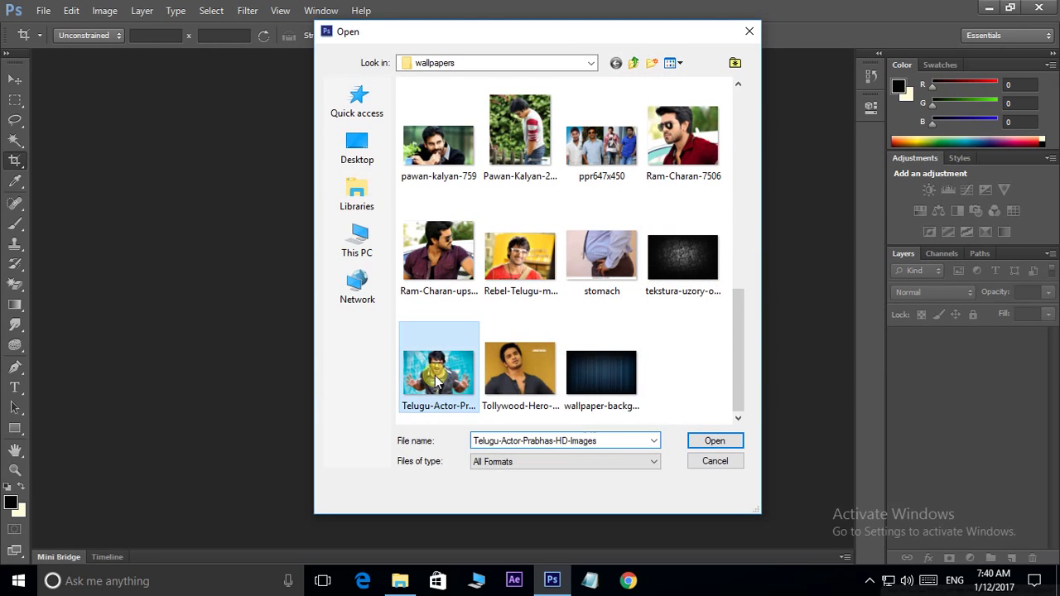
left_click(707, 441)
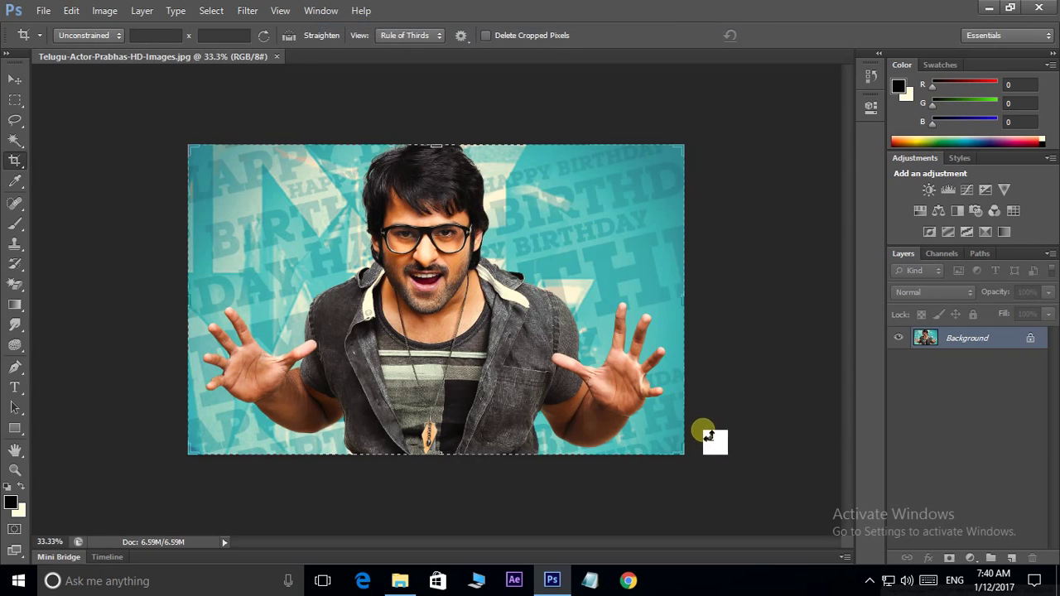
Step: Place four Perspective Crop corners around the actor's head
key("shift+c")
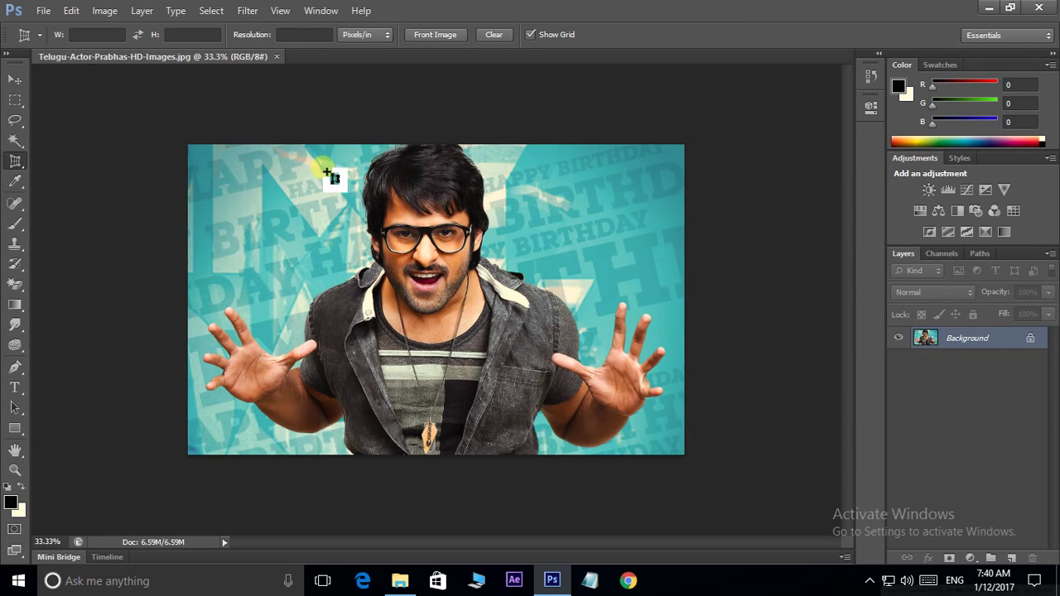
left_click(310, 156)
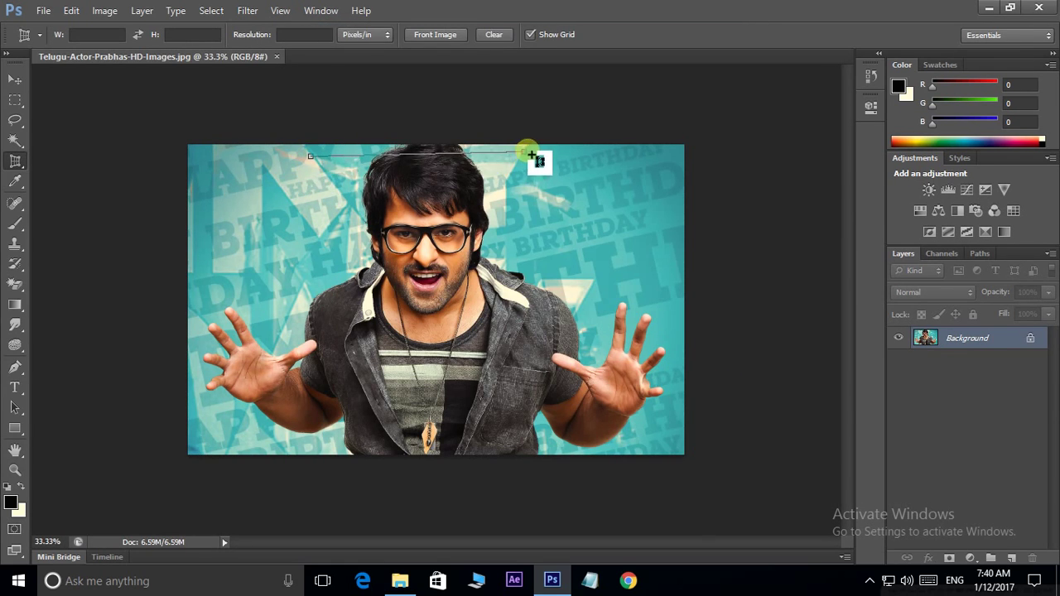
left_click(558, 210)
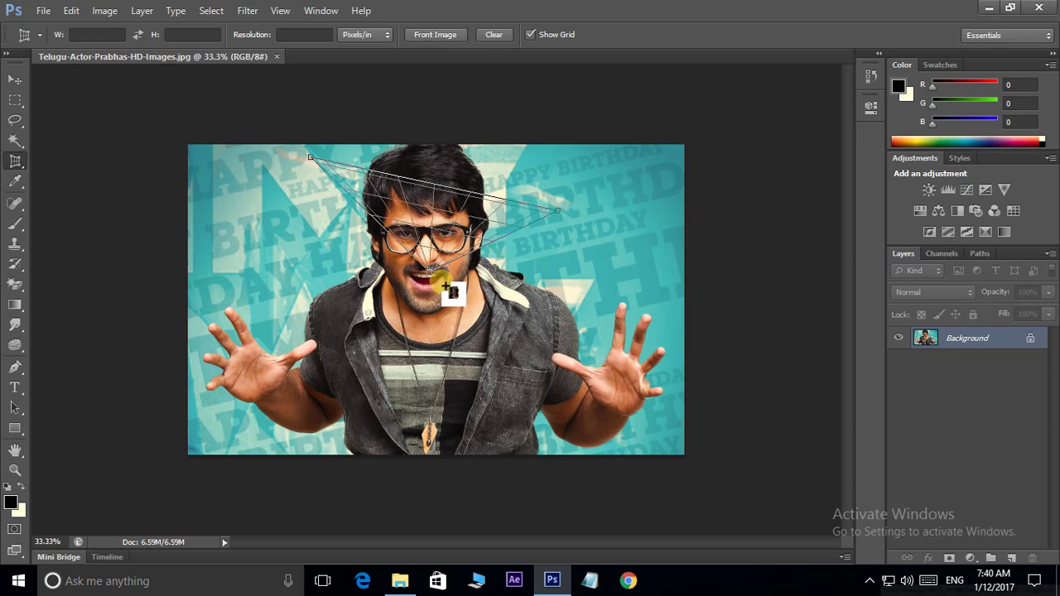
left_click(452, 379)
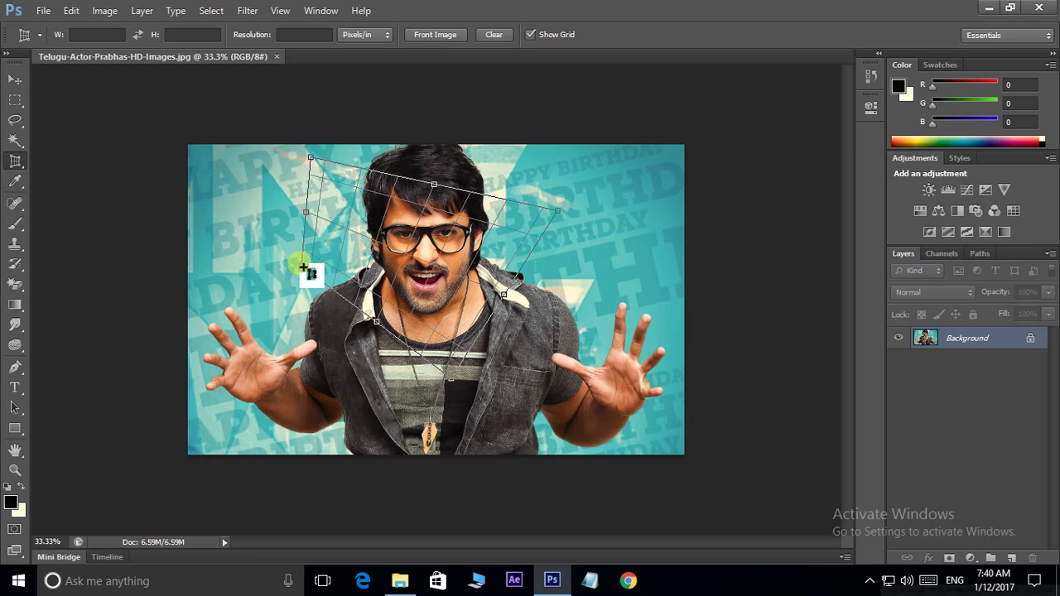
left_click(302, 266)
Step: Tilt the crop corners, show the grid, commit the perspective crop, then undo it
left_click_drag(302, 266, 296, 280)
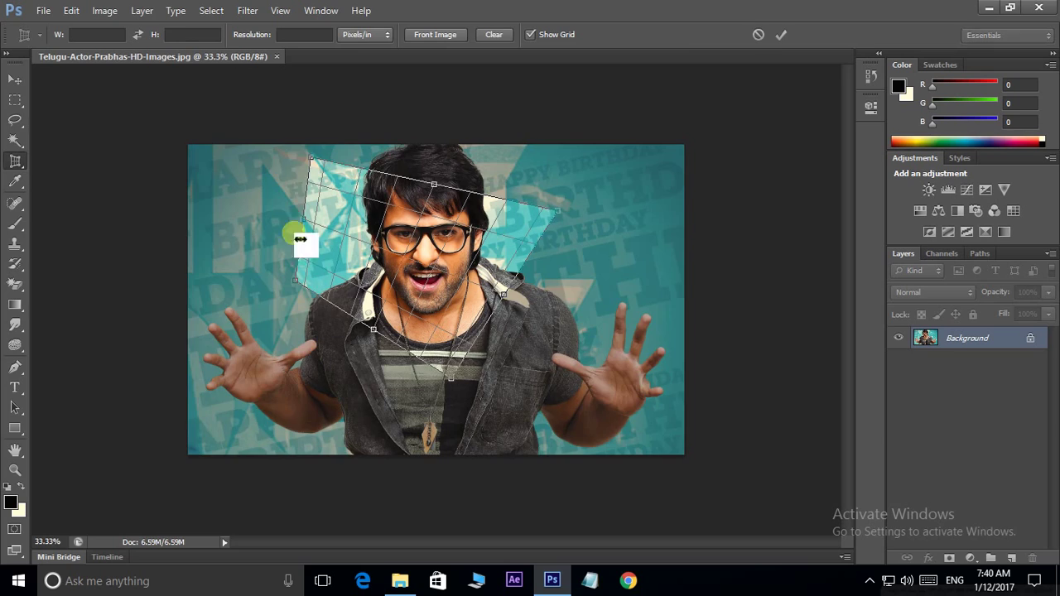
left_click_drag(314, 159, 327, 145)
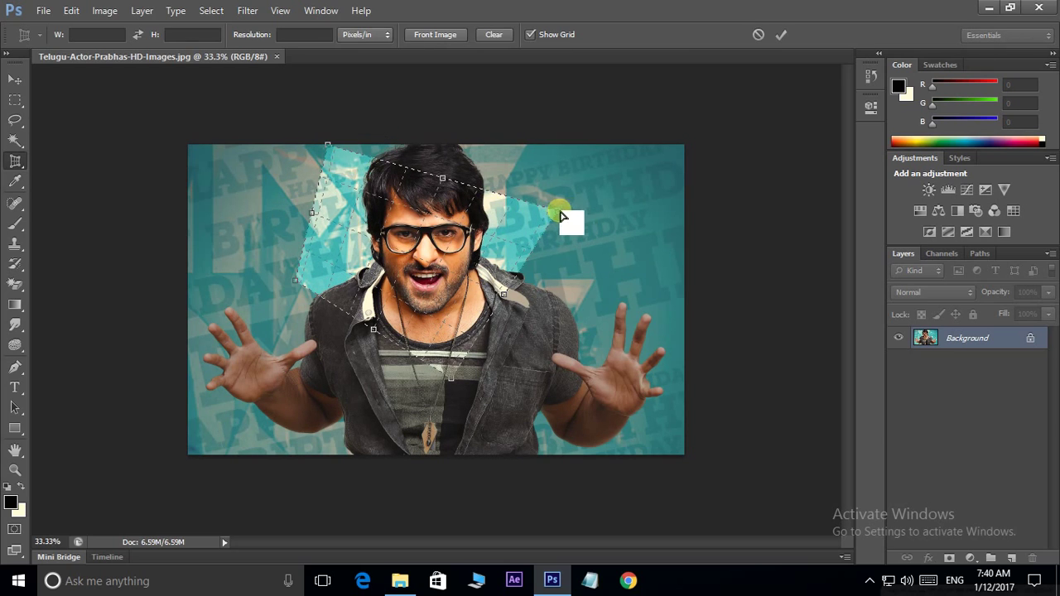
mouse_move(557, 212)
left_mouse_down()
mouse_move(609, 173)
mouse_move(602, 169)
left_mouse_up()
left_click_drag(471, 372, 466, 351)
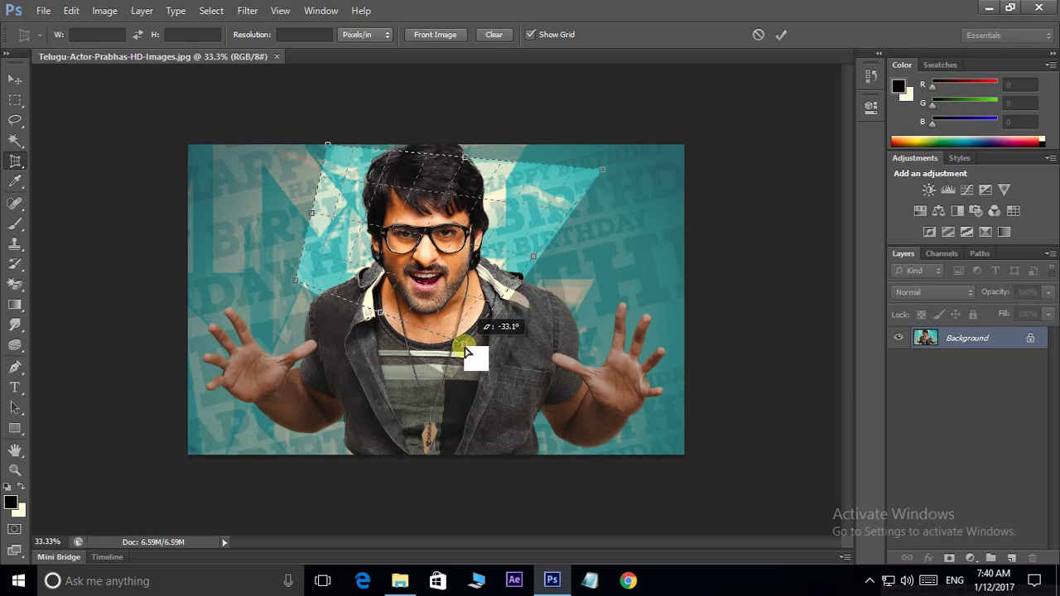
left_click_drag(465, 352, 464, 344)
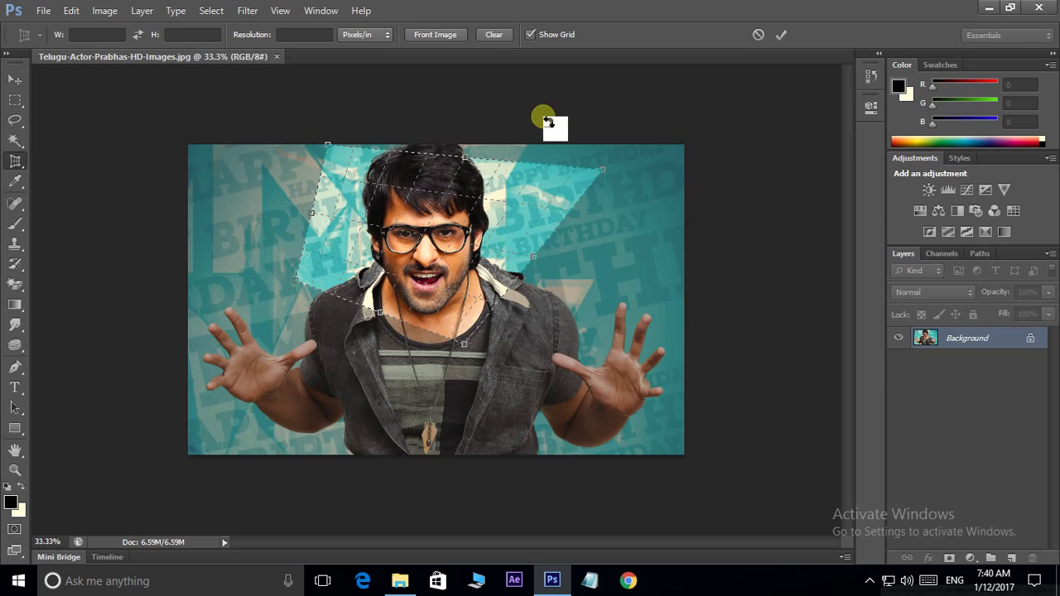
left_click(530, 39)
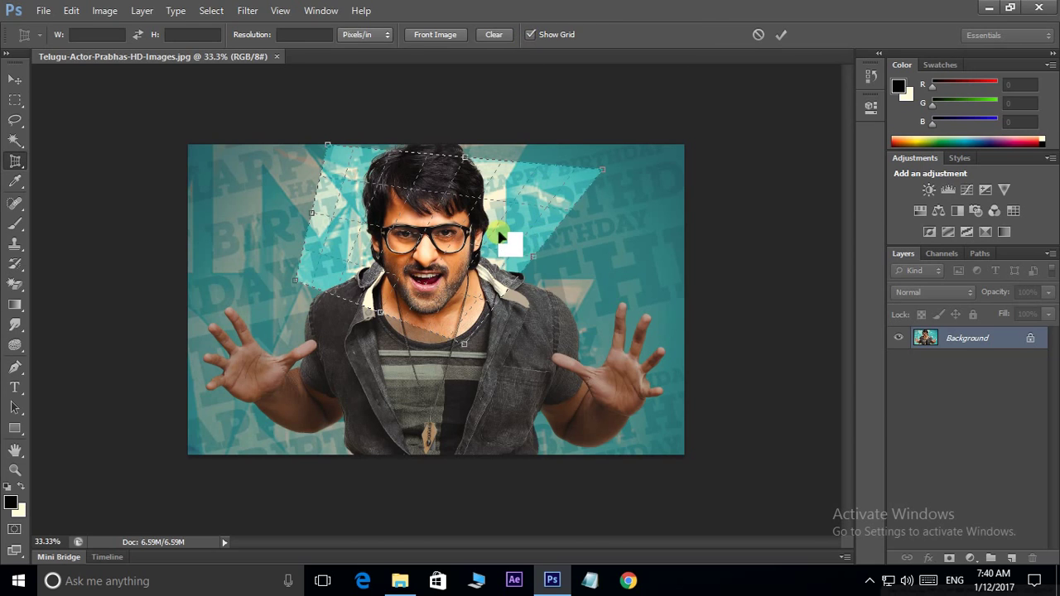
key("Return")
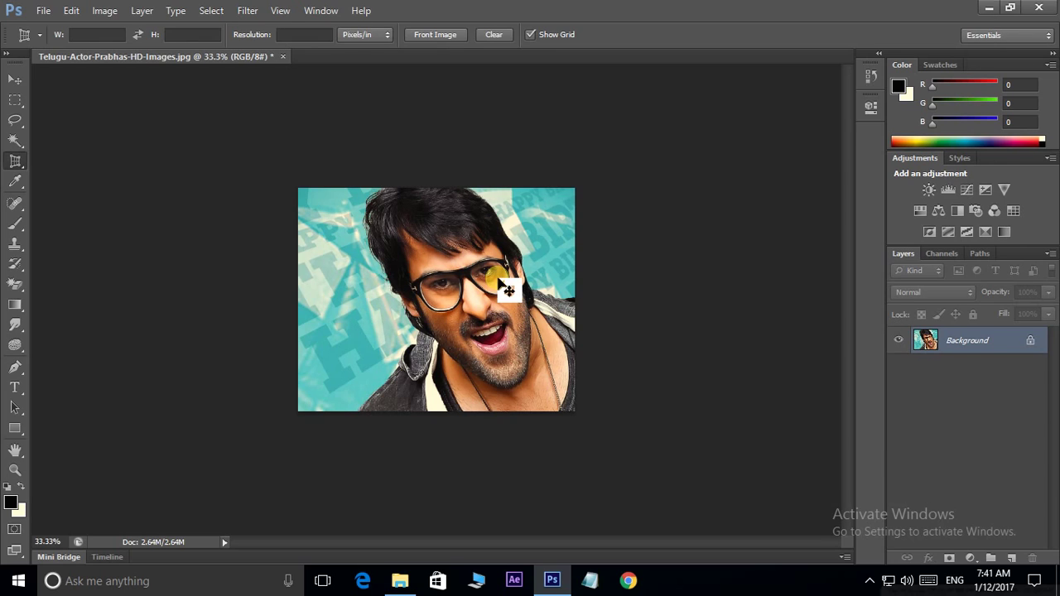
key("ctrl+z")
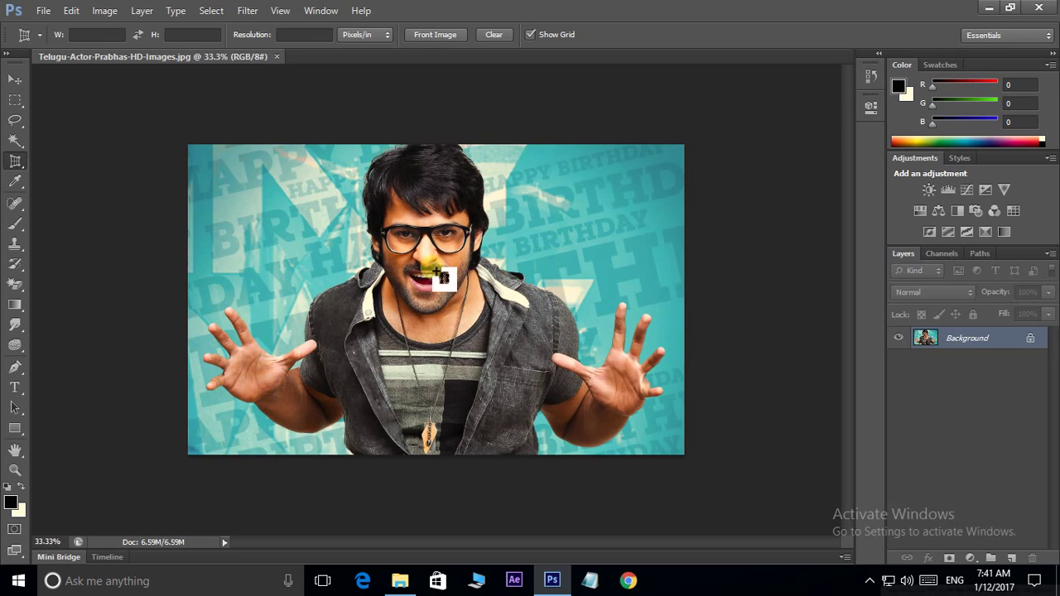
left_click(103, 35)
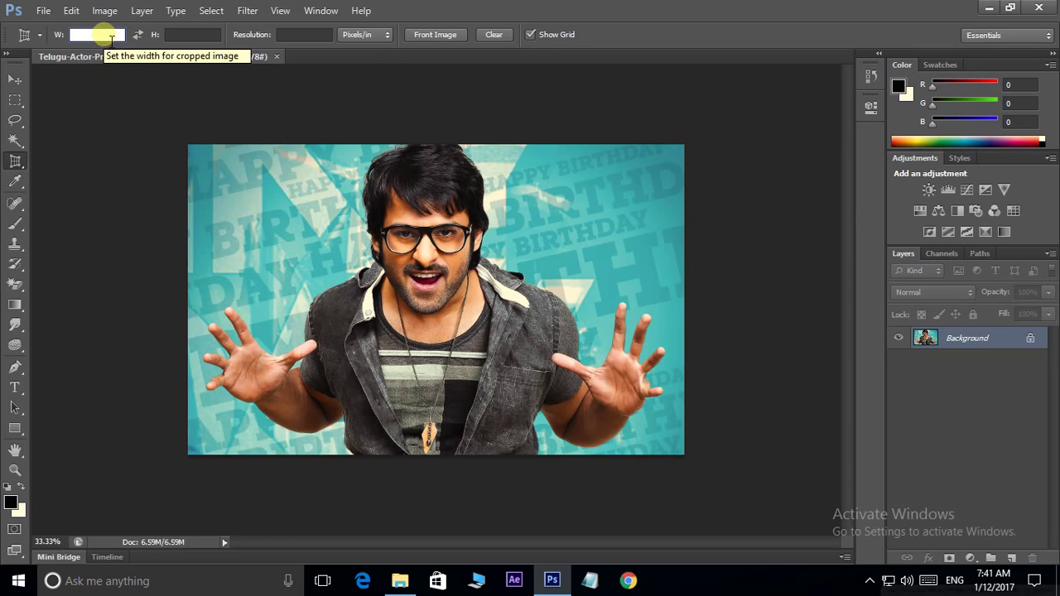
type("250")
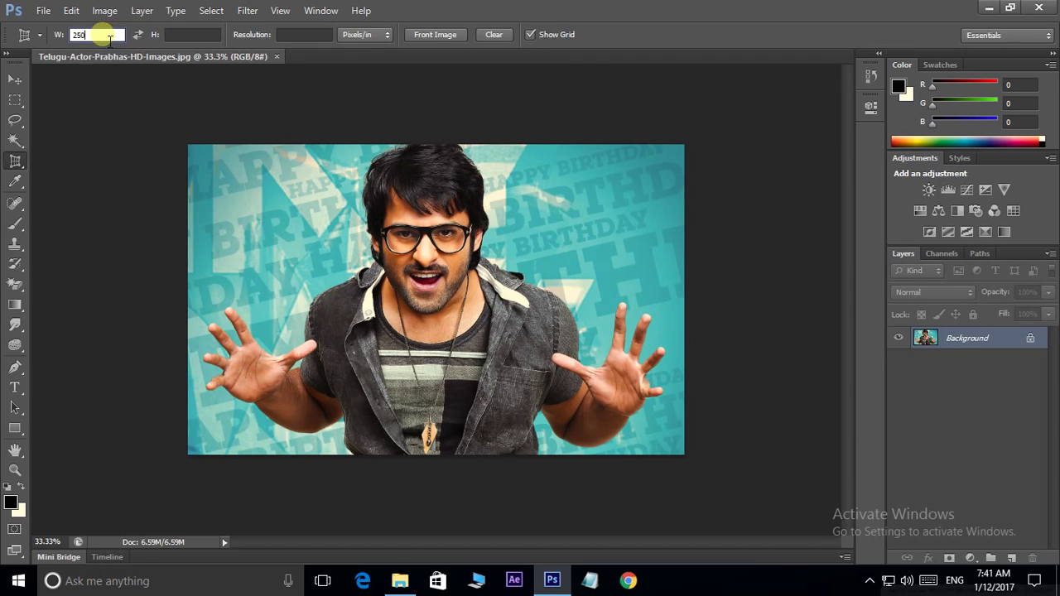
left_click(203, 36)
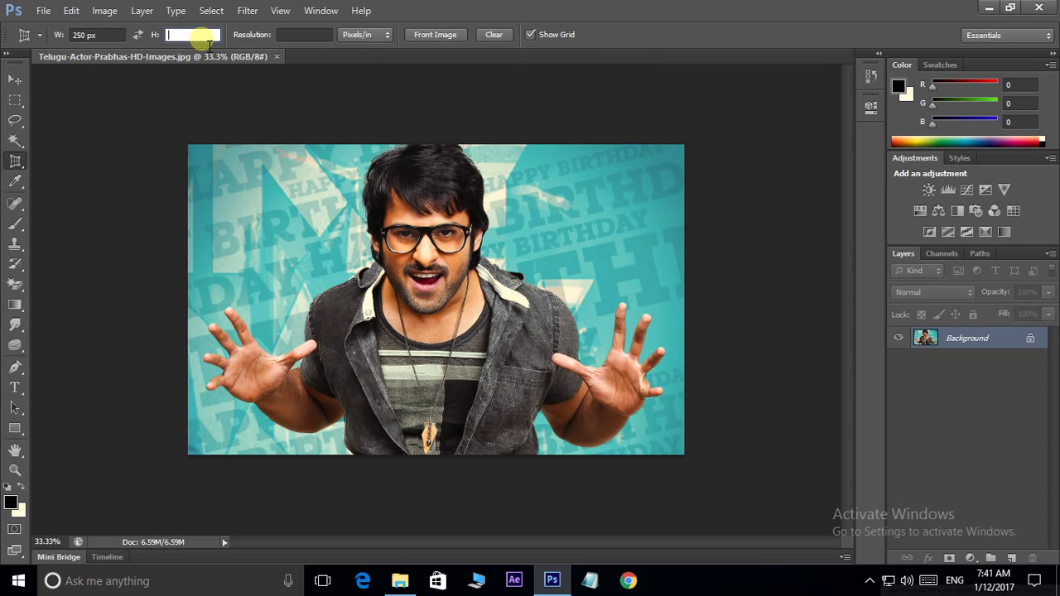
type("150")
left_click(332, 36)
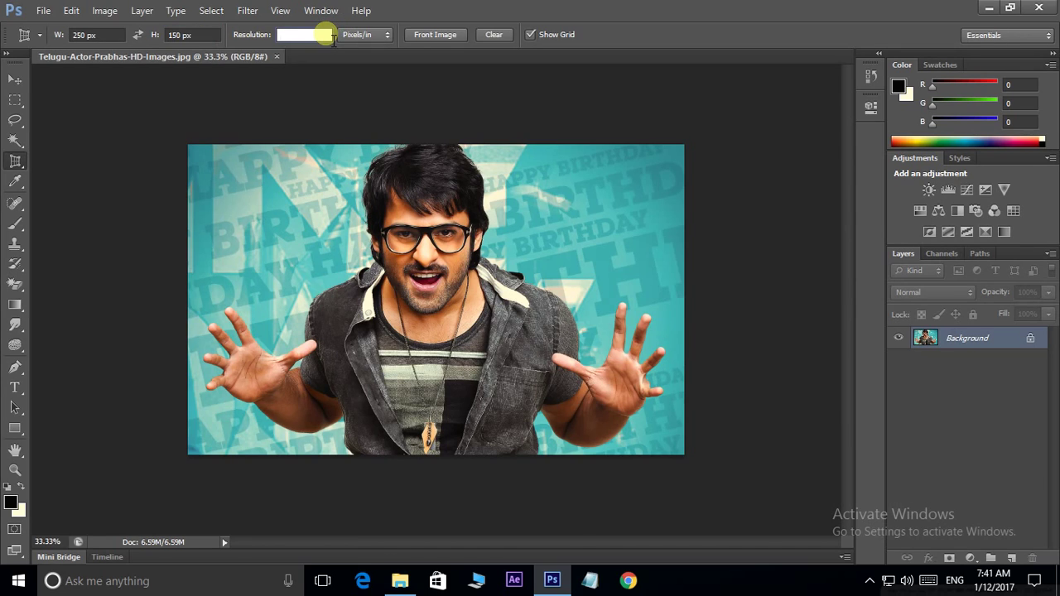
type("72")
left_click_drag(265, 168, 524, 227)
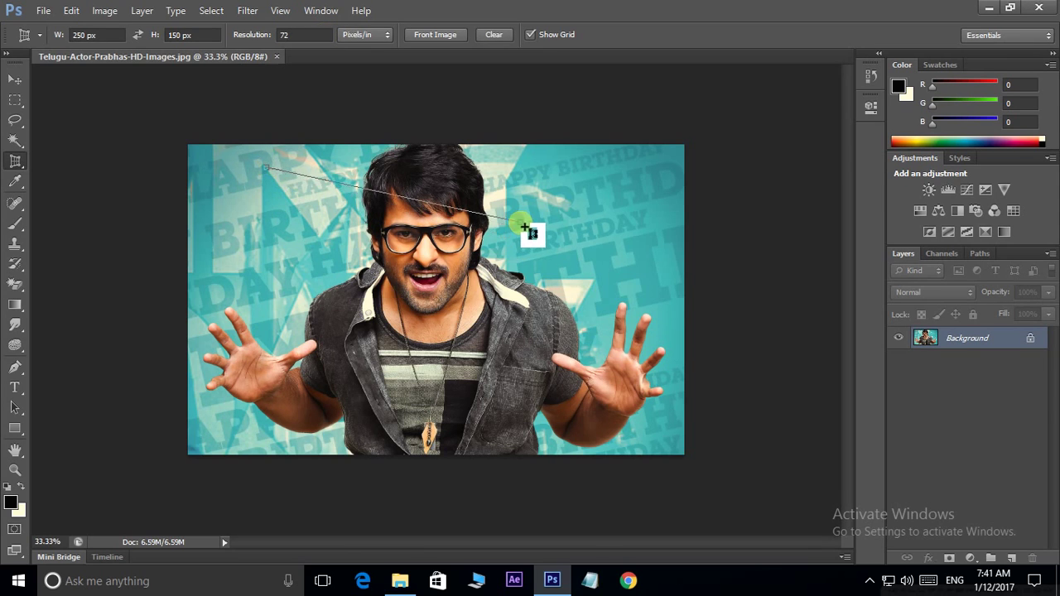
left_click(553, 222)
left_click(546, 391)
left_click(282, 414)
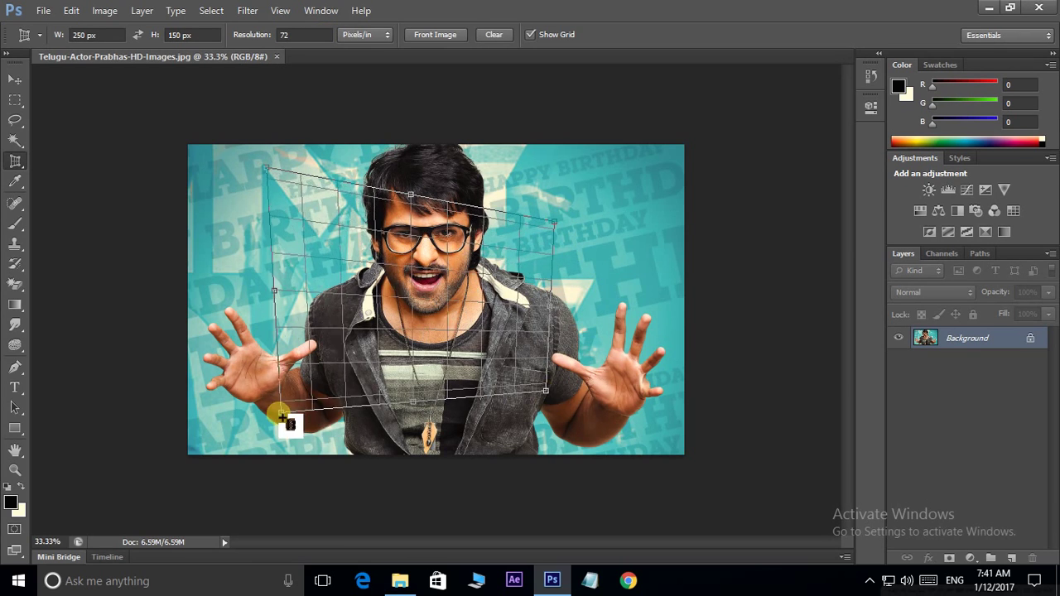
left_click_drag(282, 414, 262, 266)
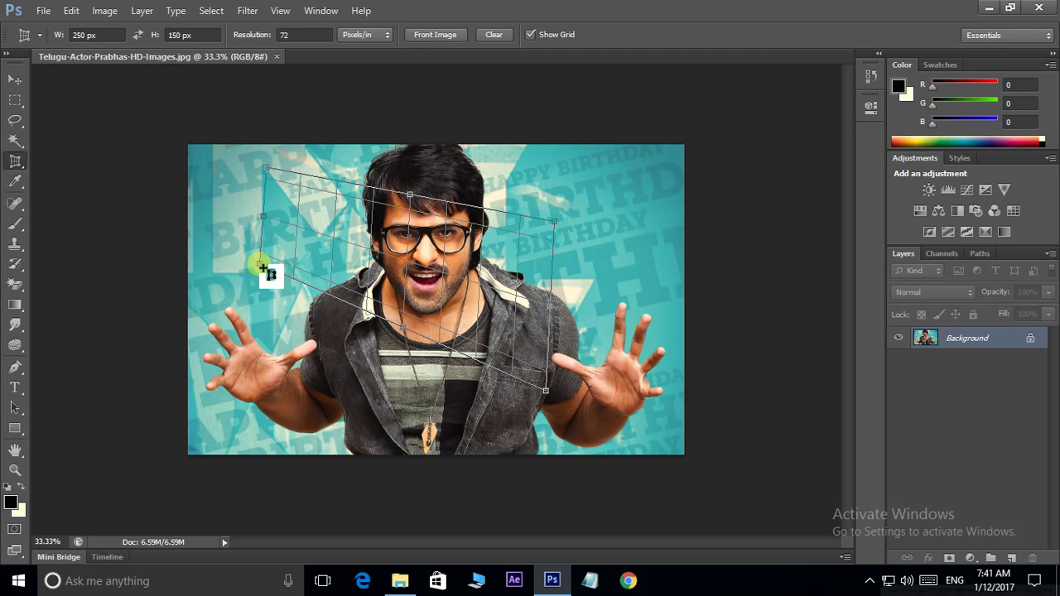
key("Return")
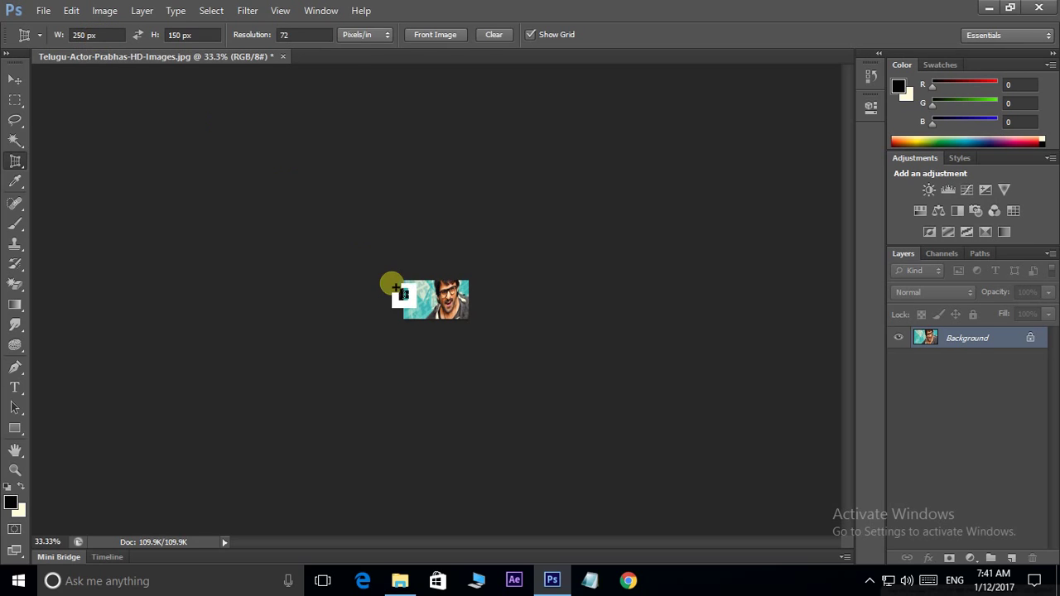
left_click_drag(393, 287, 399, 275)
key("ctrl+z")
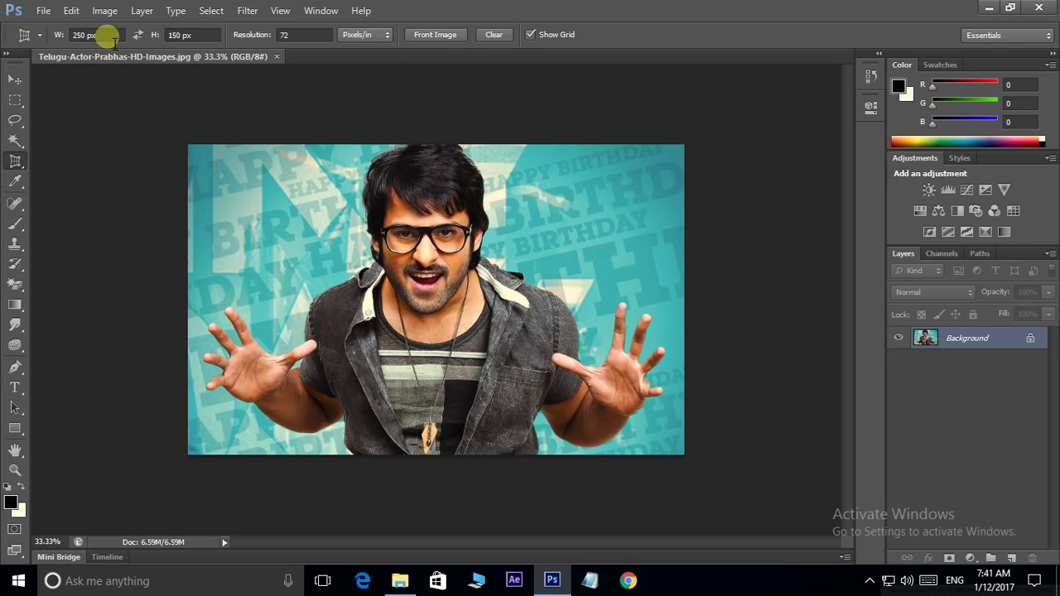
left_click(494, 34)
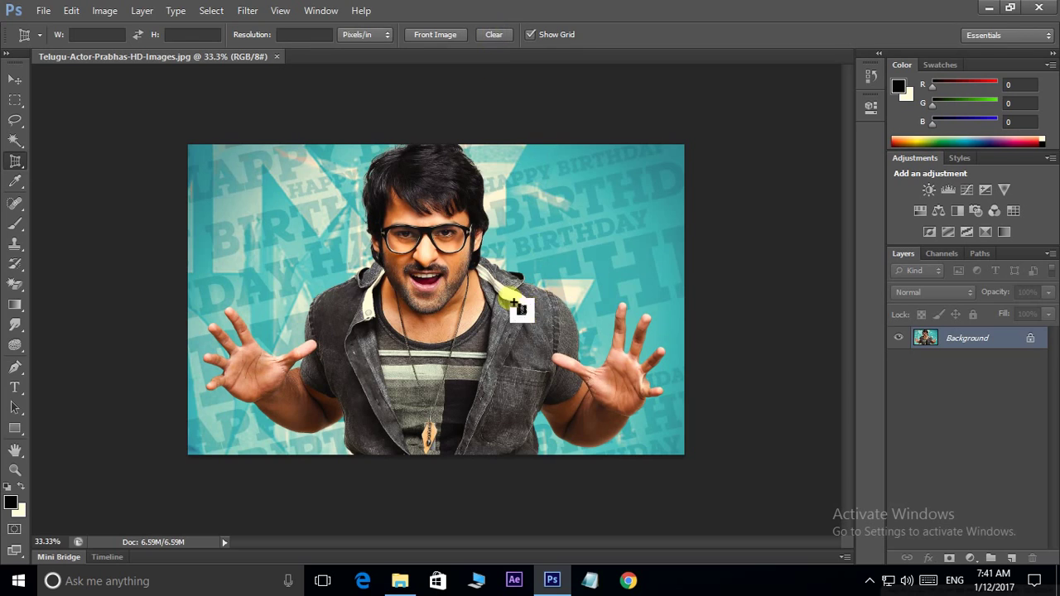
Step: Switch to the Slice Tool and close the actor photo
right_click(15, 161)
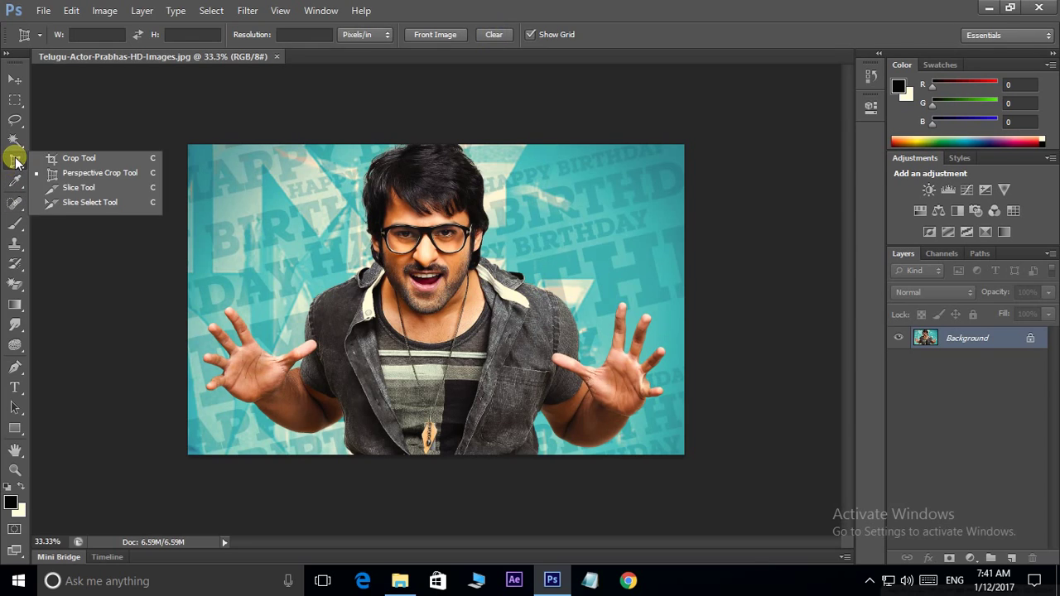
left_click(79, 188)
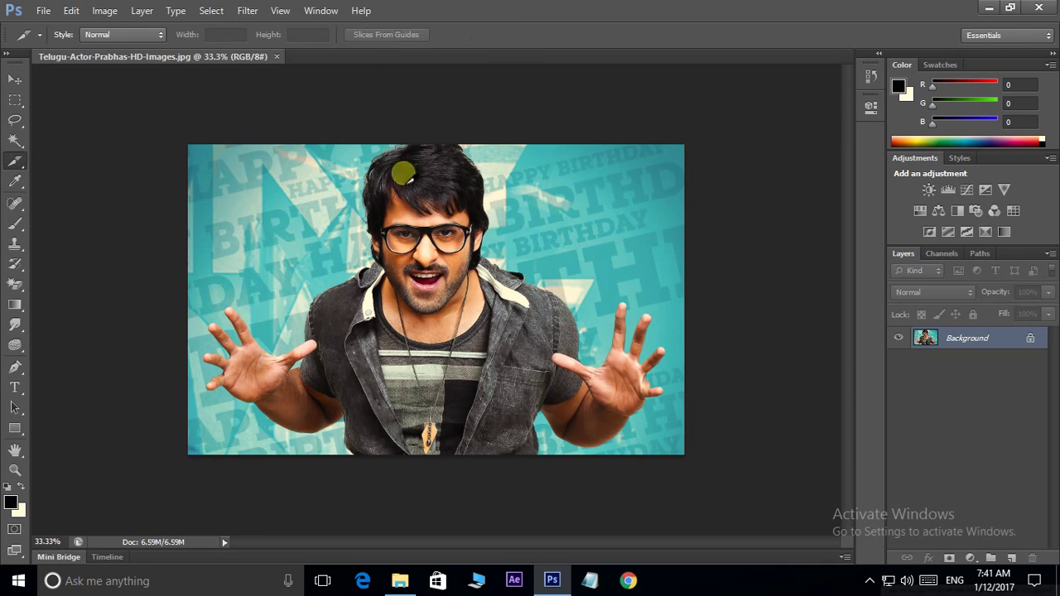
left_click(278, 57)
Step: Open fyiscreening-wordpress-corporate-theme.jpg
double_click(412, 233)
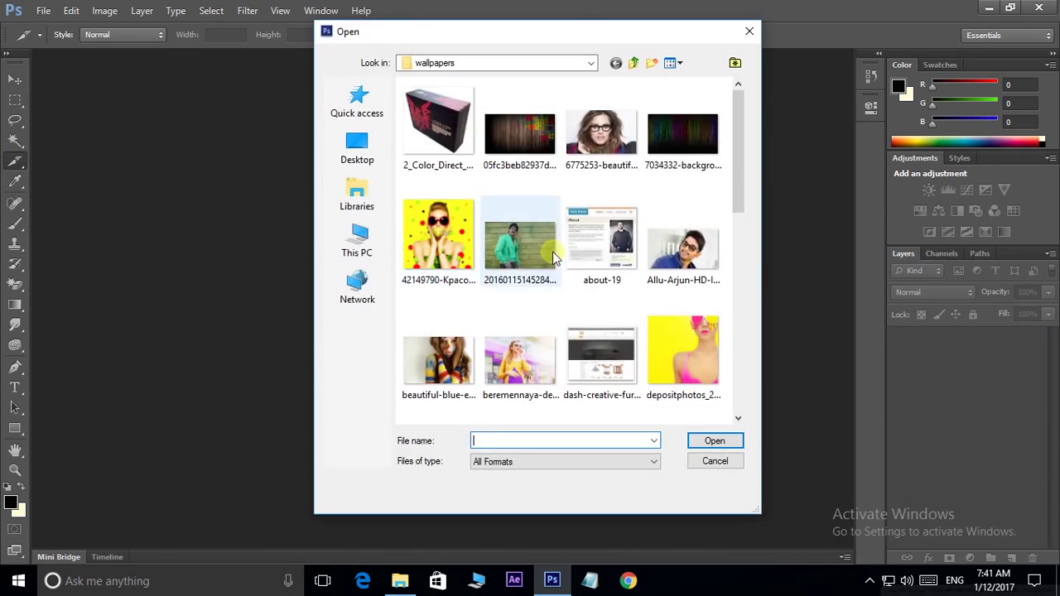
scroll(580, 265, "down", 5)
scroll(573, 263, "down", 3)
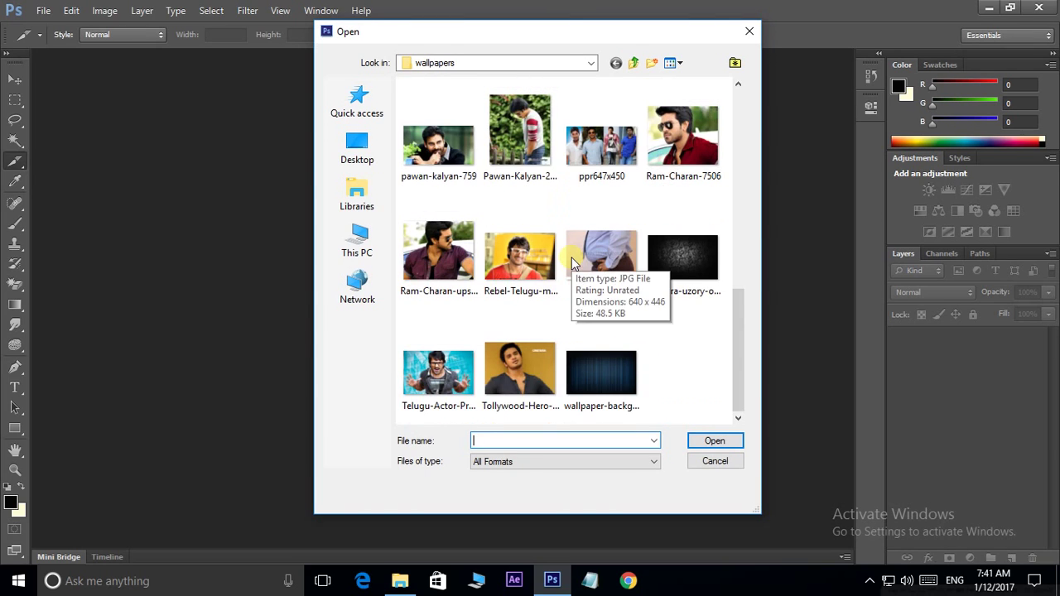
scroll(571, 263, "up", 3)
scroll(571, 263, "up", 2)
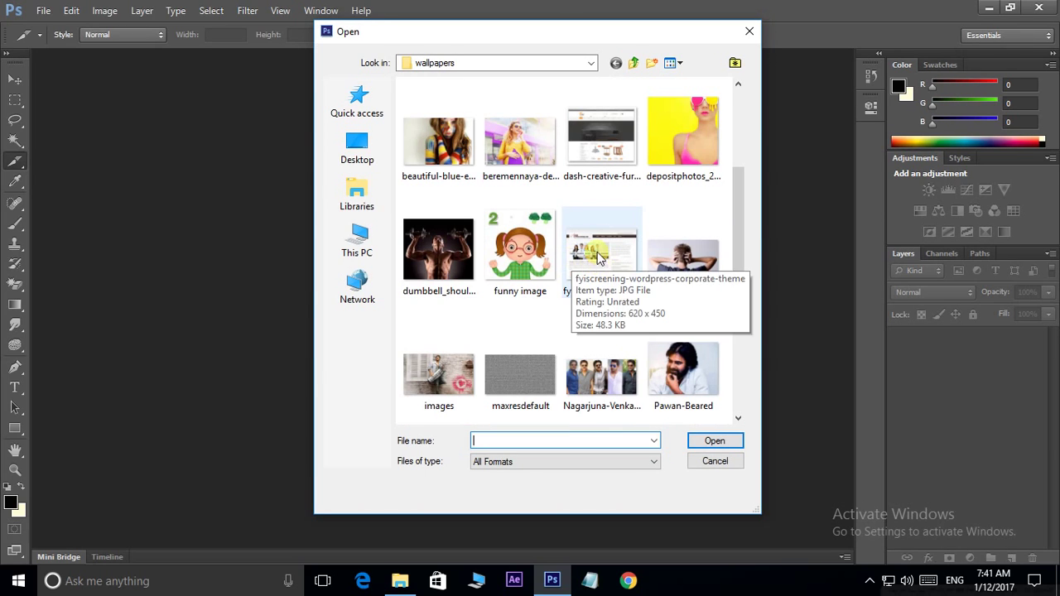
left_click(572, 263)
left_click(717, 443)
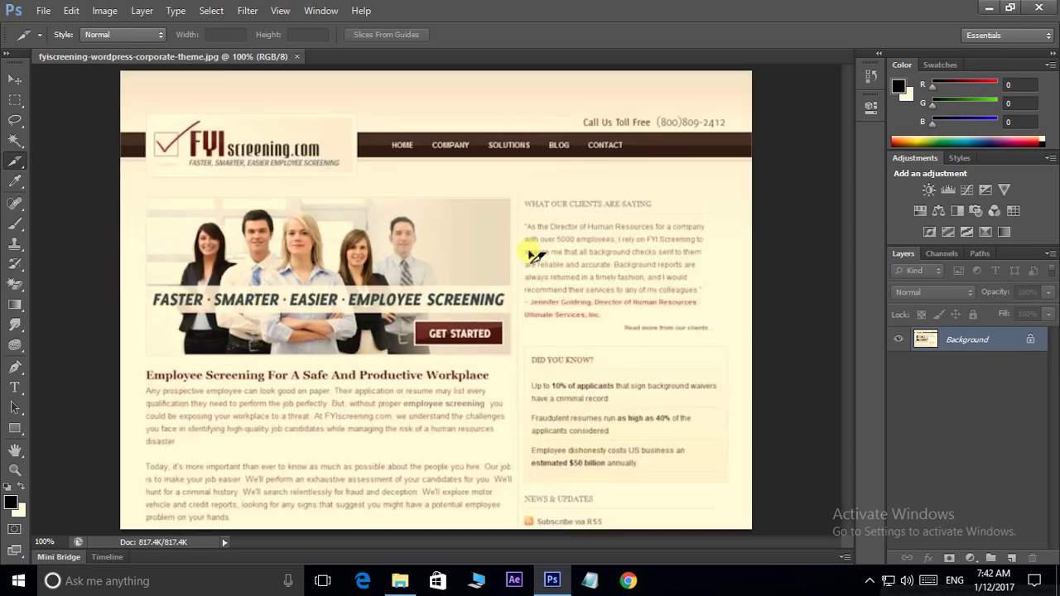
Step: Bring the nav bar into view at 200% and slice it from HOME to CONTACT
key("ctrl+plus")
key("ctrl+plus")
left_click_drag(554, 247, 547, 414)
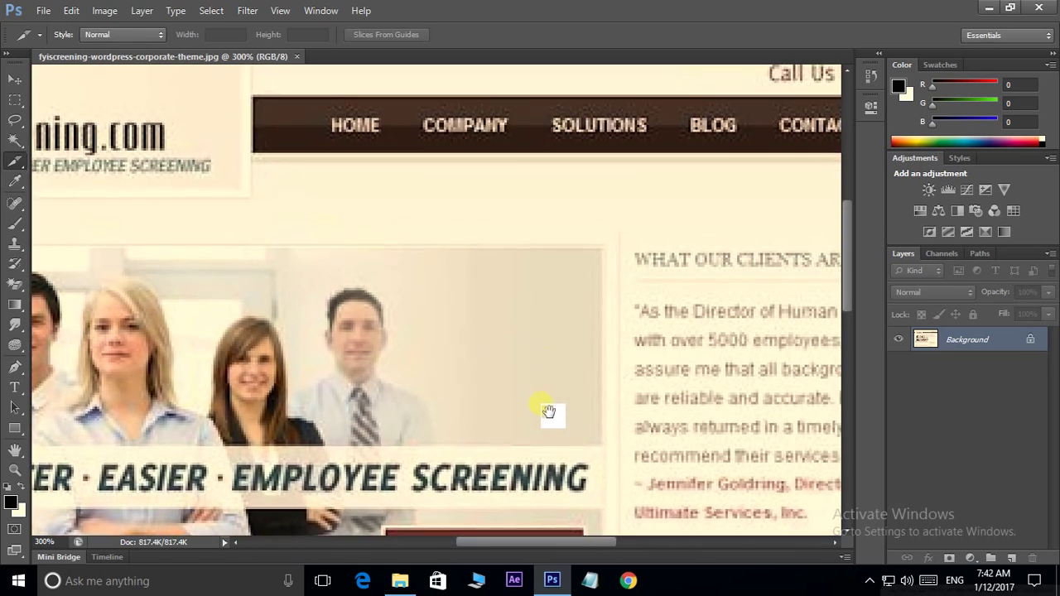
mouse_move(522, 166)
left_mouse_down()
mouse_move(509, 241)
mouse_move(334, 253)
left_mouse_up()
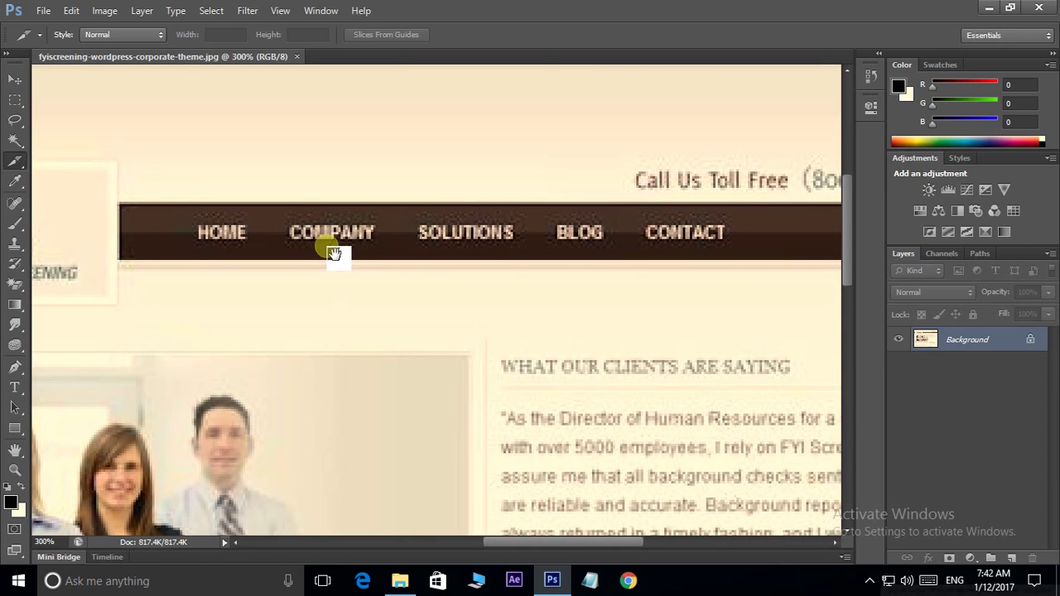
key("ctrl+minus")
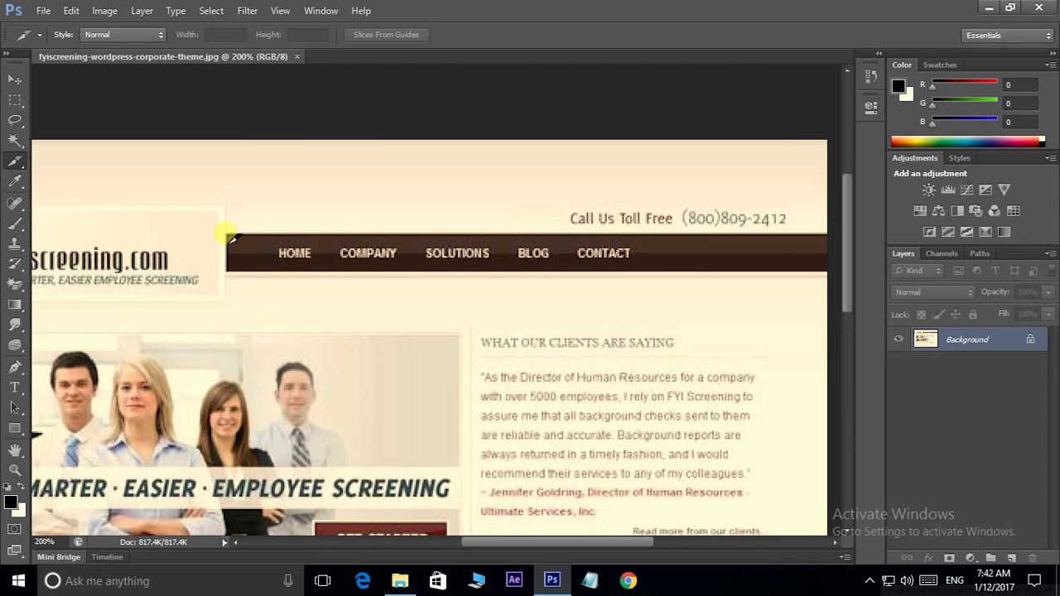
left_click_drag(227, 235, 831, 275)
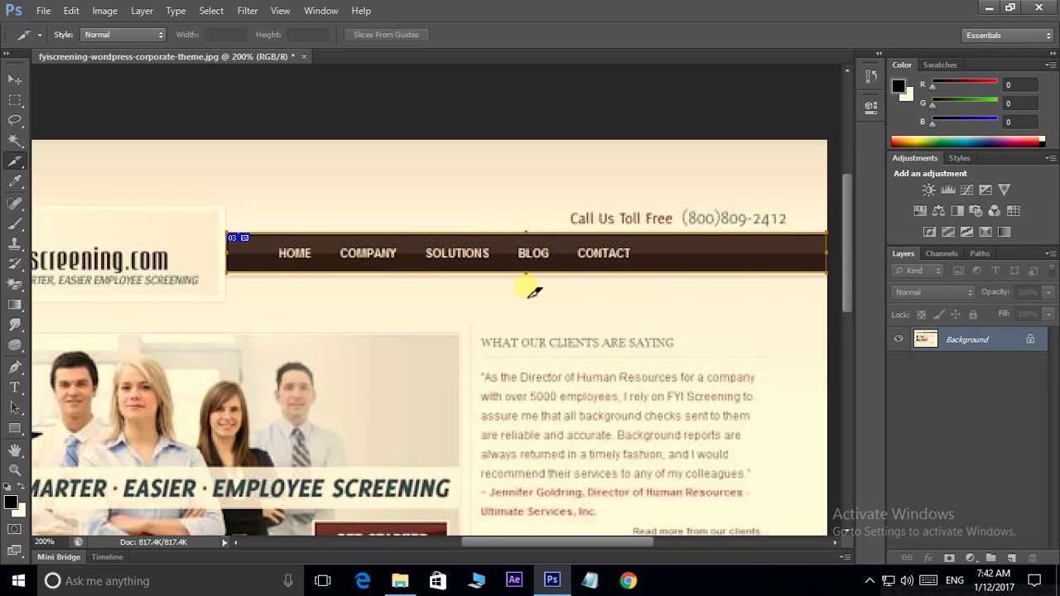
Step: Divide the nav bar slice vertically into 6 equal slices with Divide Slice
right_click(417, 239)
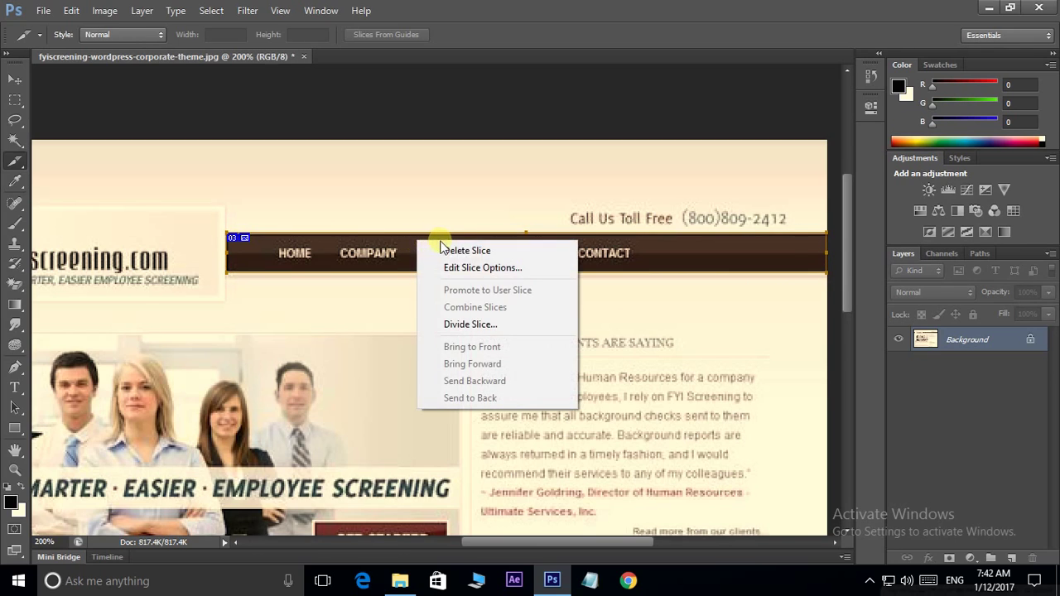
left_click(478, 325)
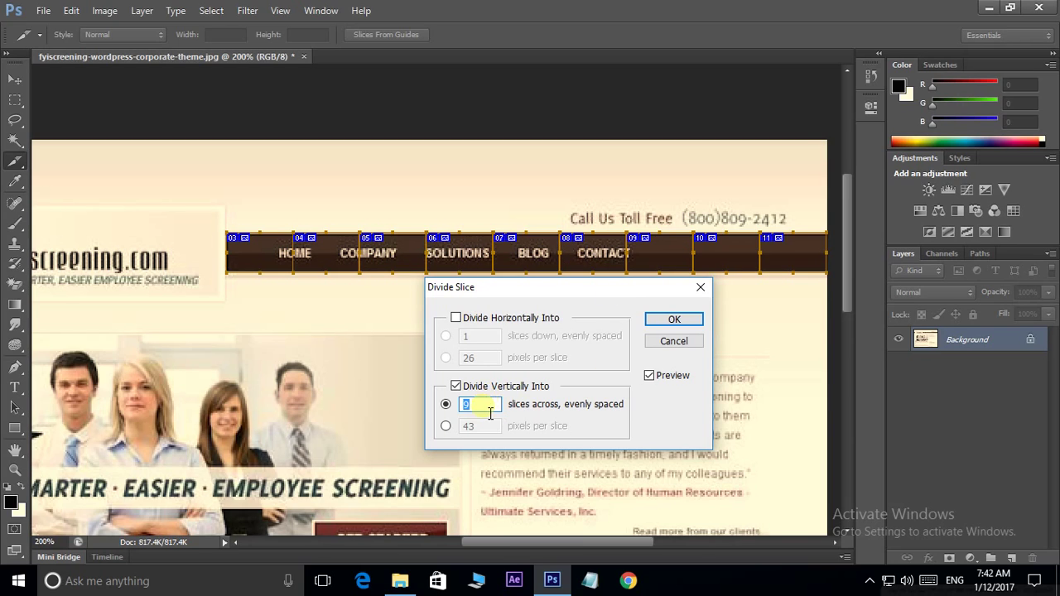
type("6")
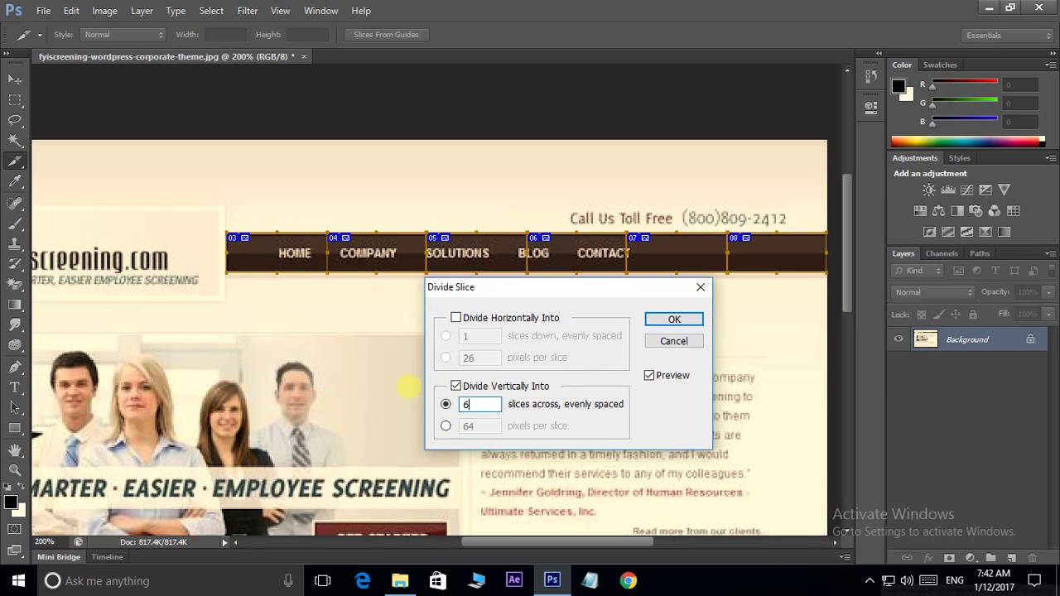
left_click(675, 319)
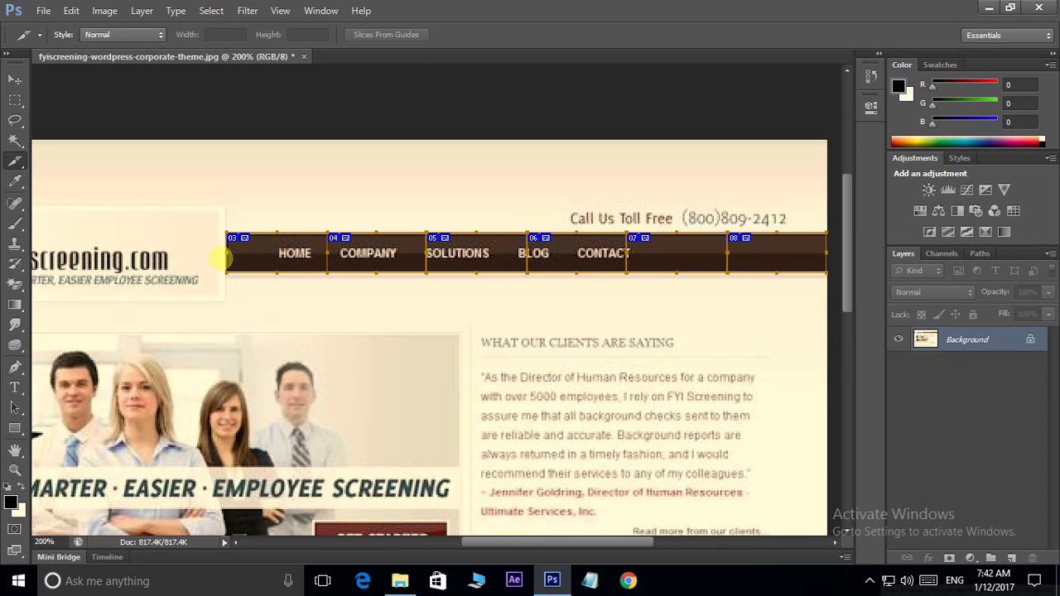
Step: Move slice edges to fit HOME, COMPANY and SOLUTIONS
left_click_drag(236, 254, 265, 253)
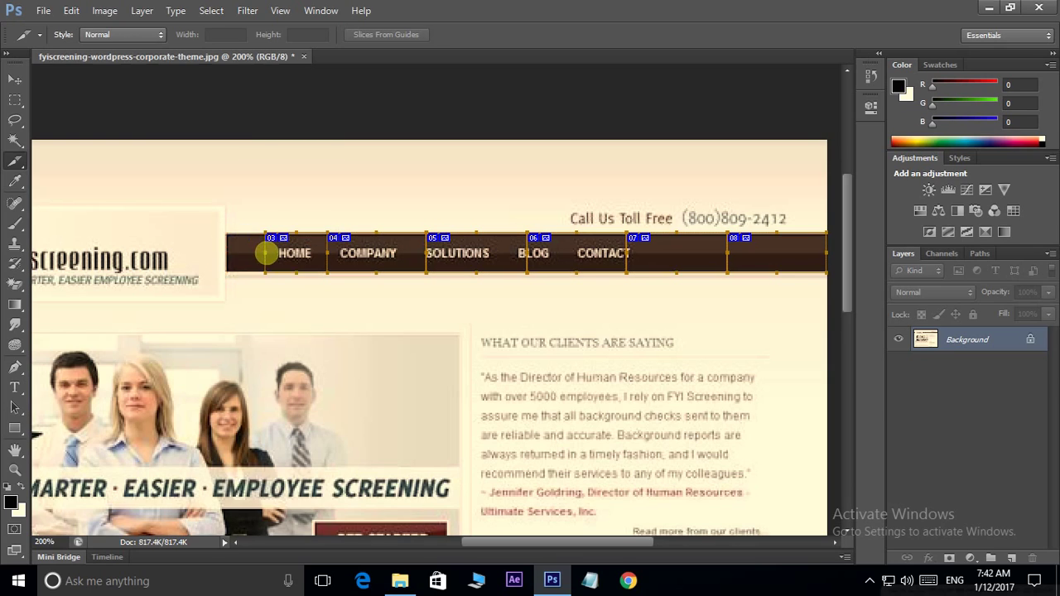
left_click_drag(431, 253, 401, 255)
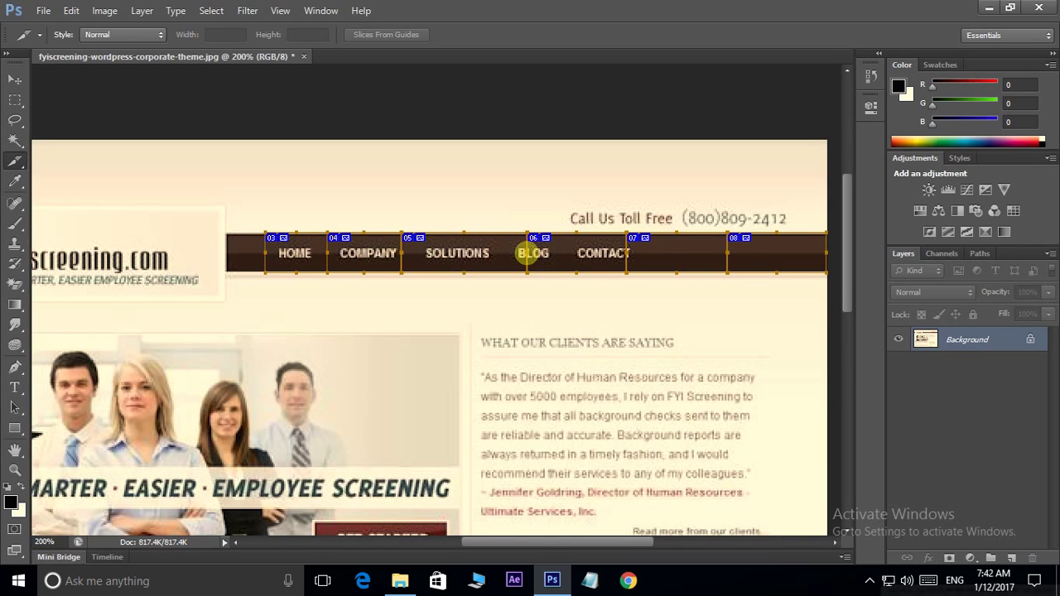
left_click_drag(525, 253, 500, 257)
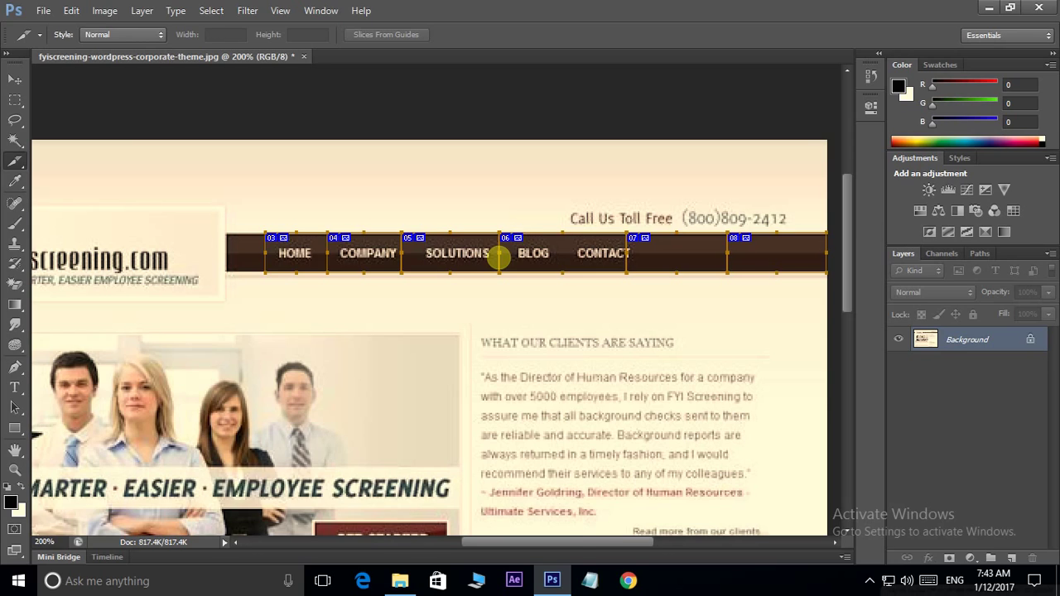
Step: Try Fixed Size slice style, revert to Normal, and fit slice edges around CONTACT
left_click(130, 34)
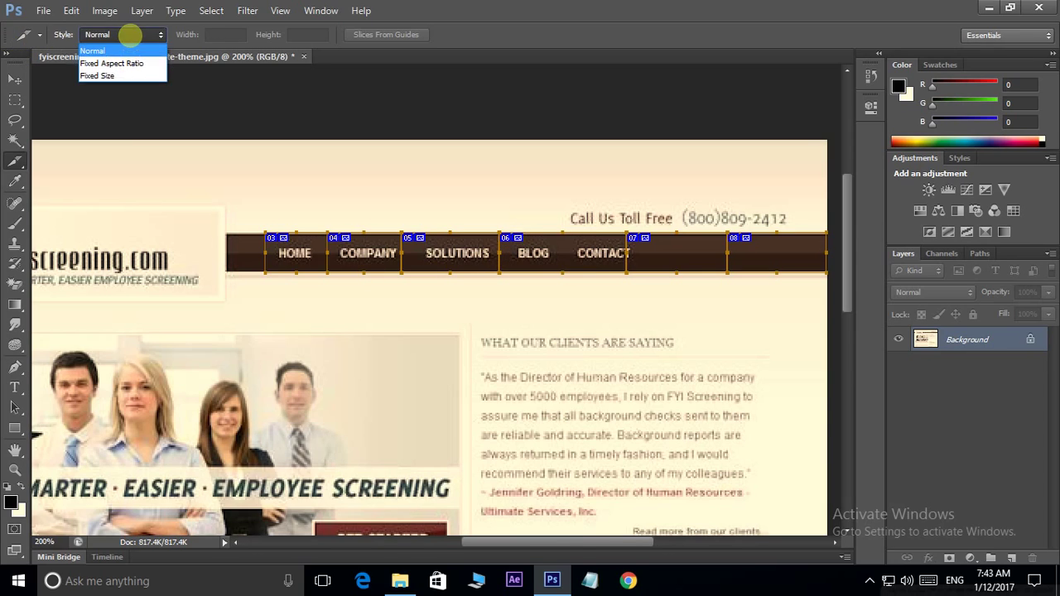
left_click(98, 75)
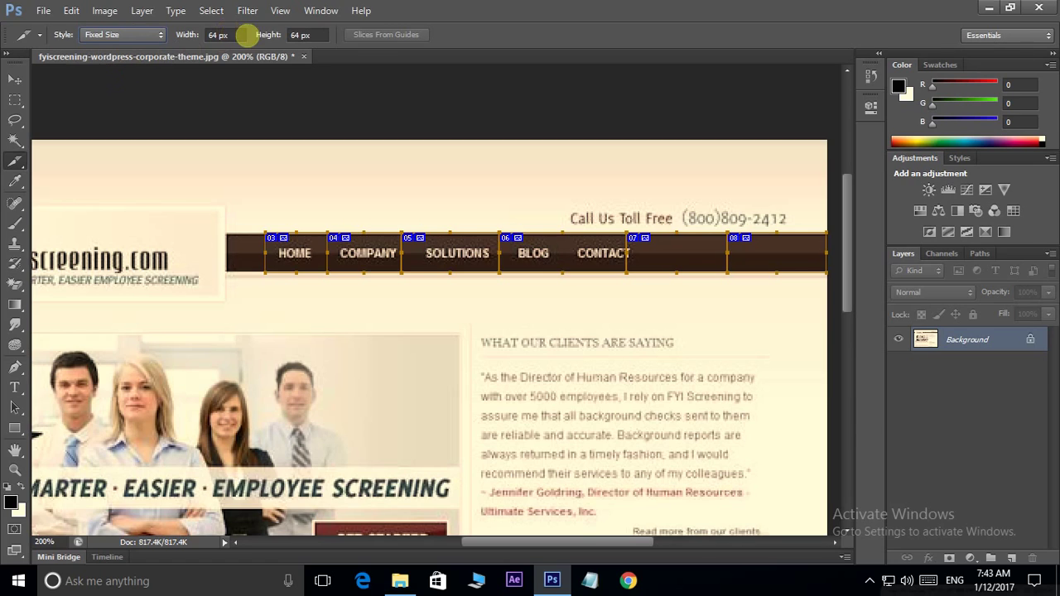
left_click(131, 35)
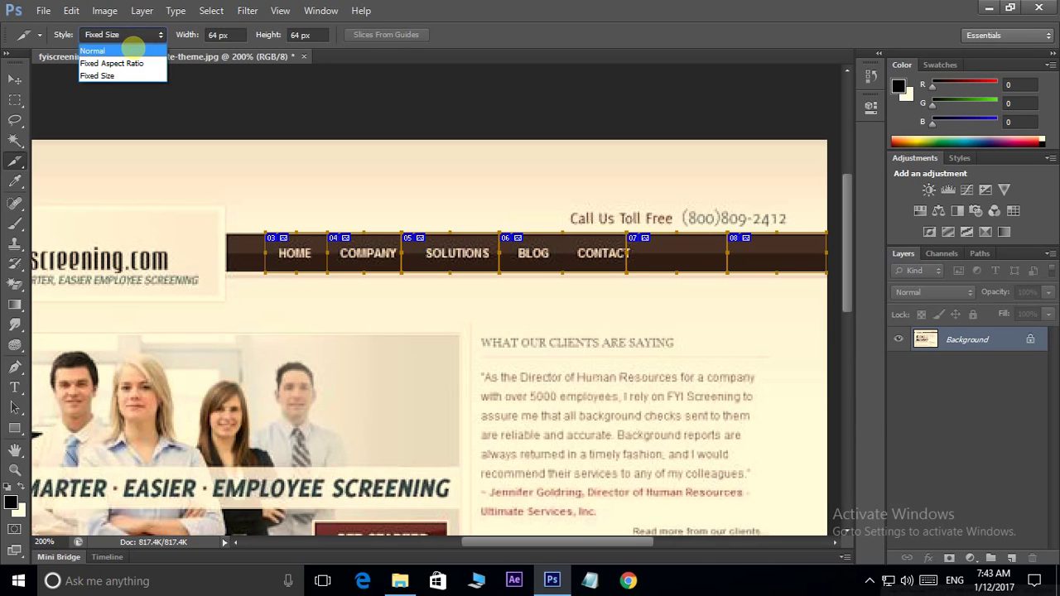
left_click(132, 50)
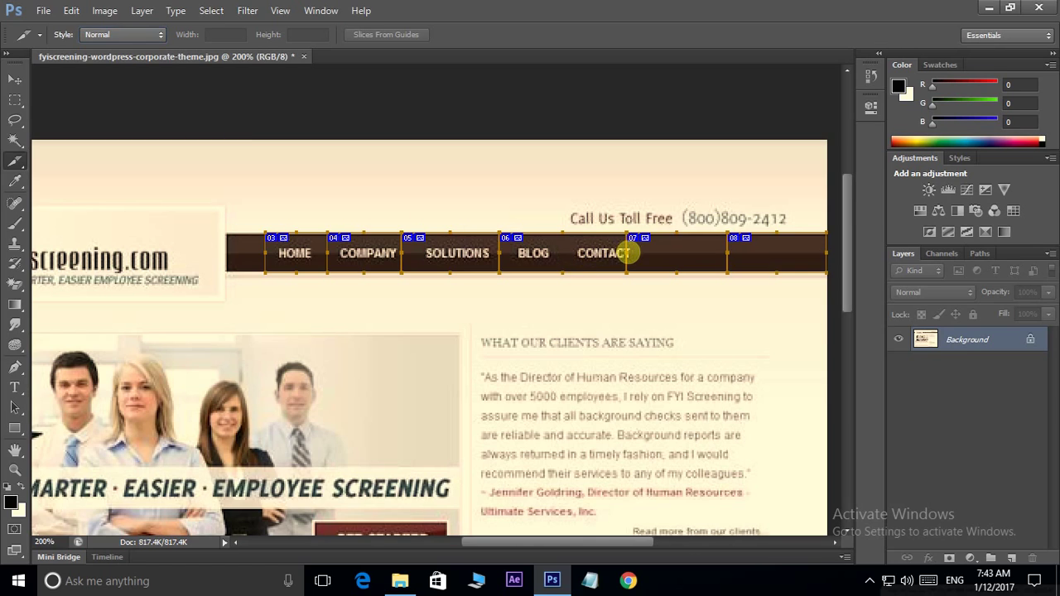
left_click_drag(629, 253, 564, 252)
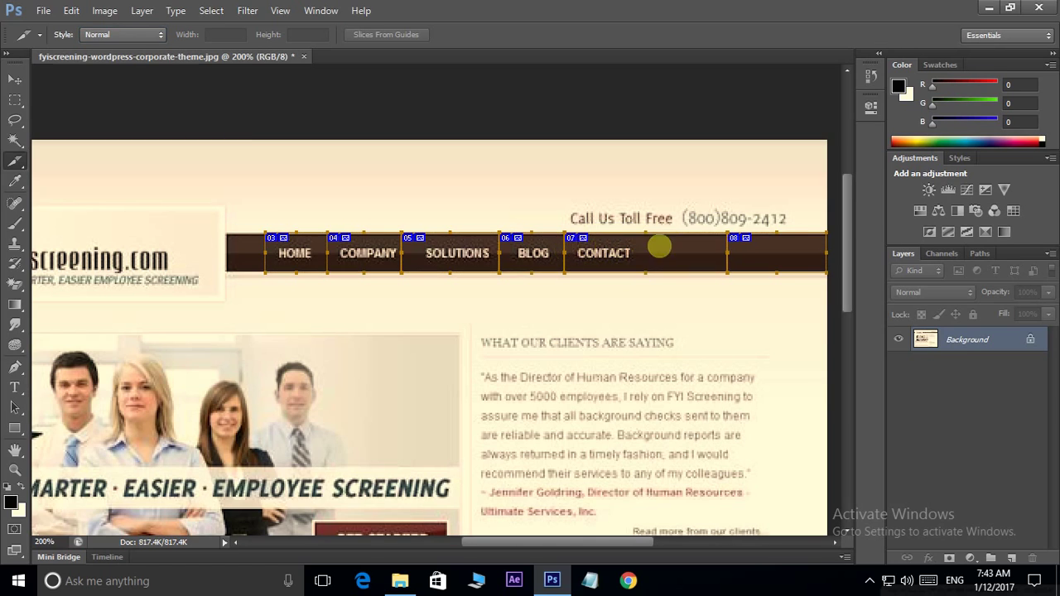
left_click_drag(727, 252, 647, 254)
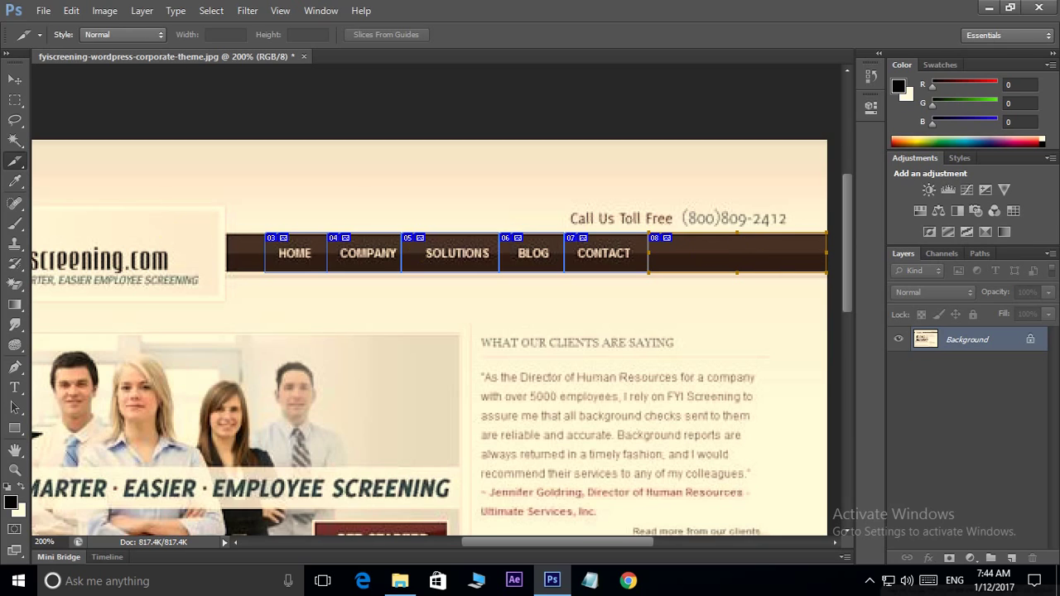
Step: Delete the empty slice 08 to the right of CONTACT using the Slice Select Tool
right_click(16, 161)
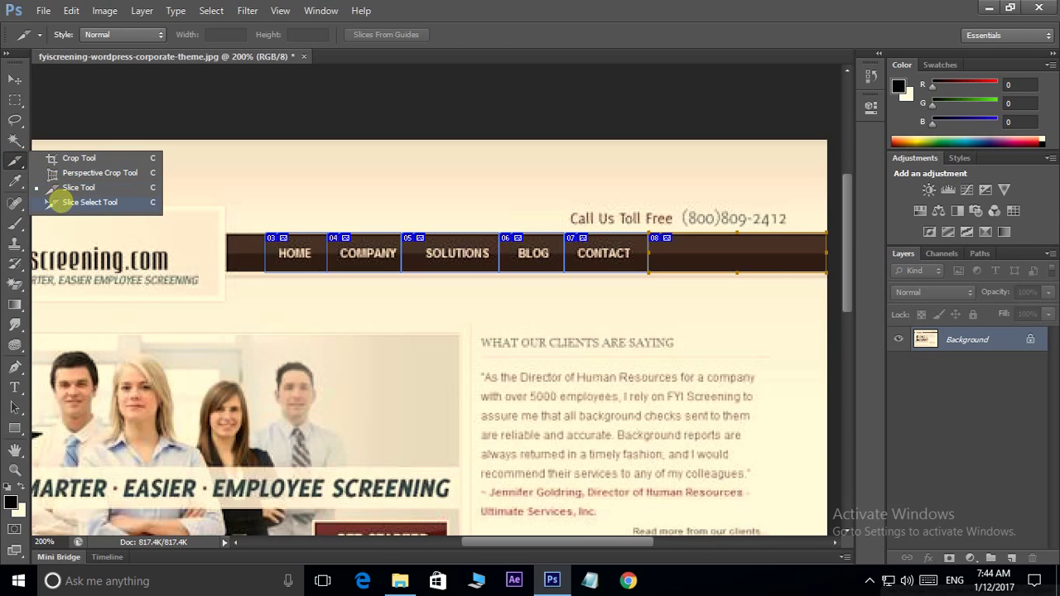
left_click(60, 202)
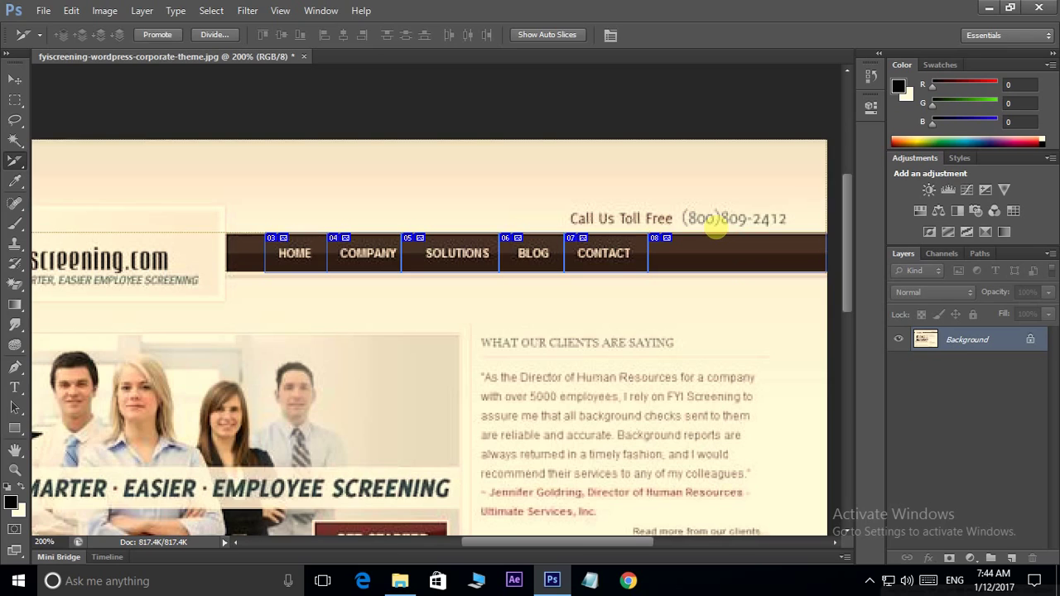
right_click(714, 248)
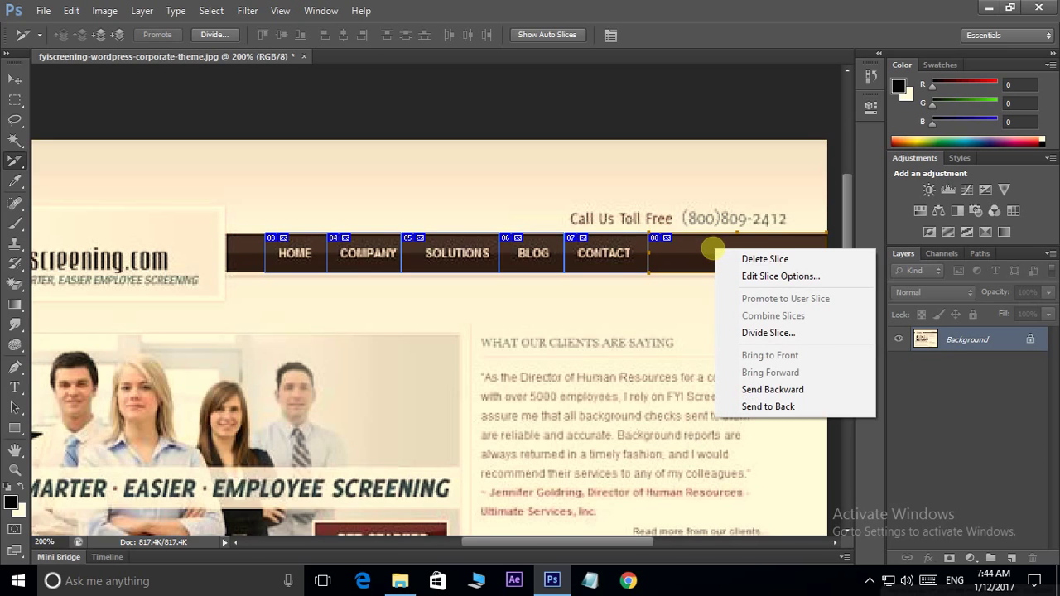
left_click(764, 259)
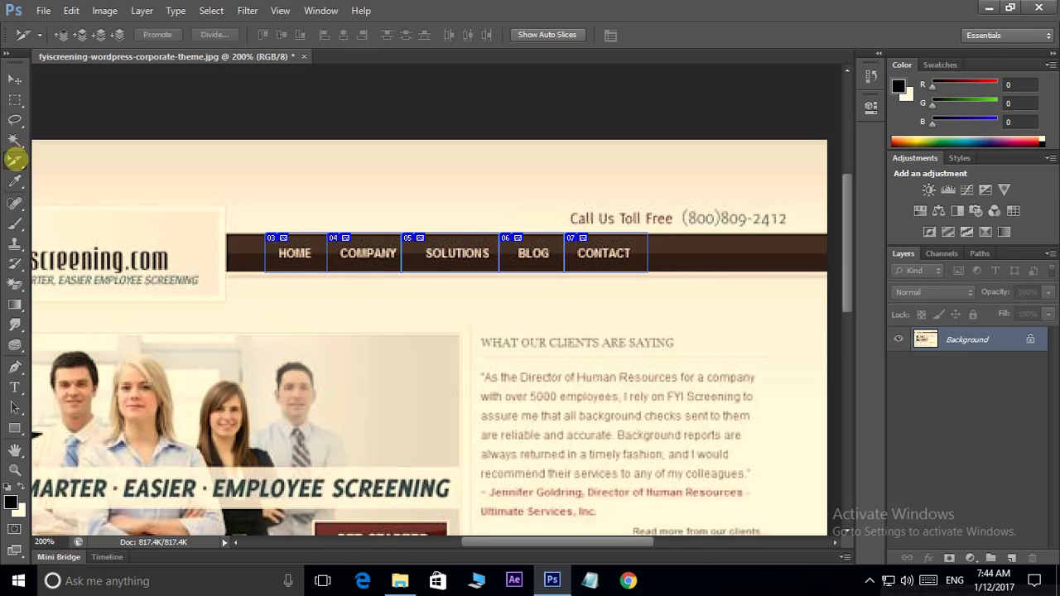
Step: Select the HOME slice with the Slice Select Tool
right_click(14, 161)
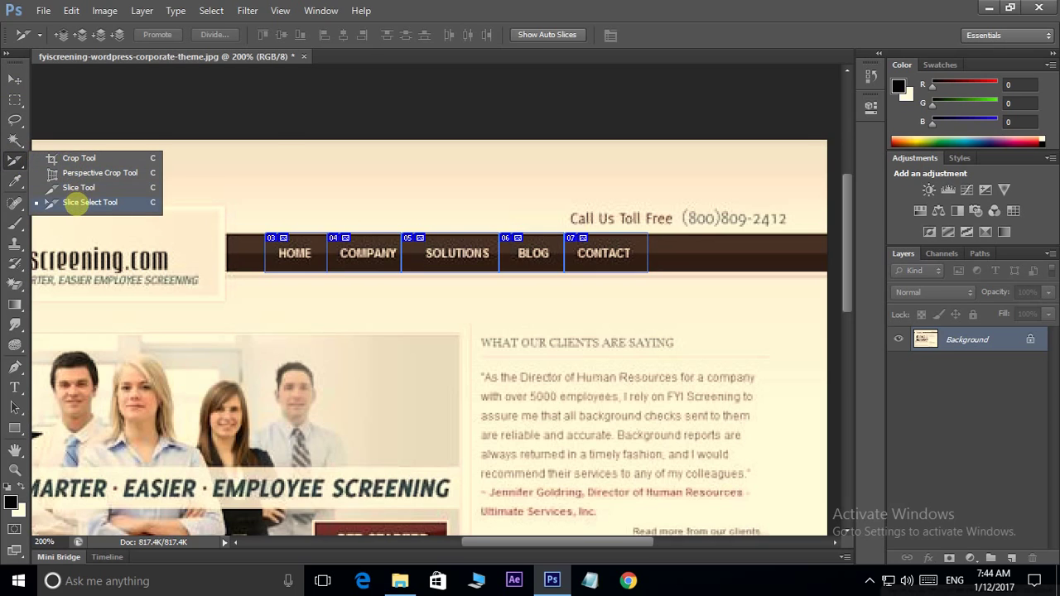
left_click(87, 202)
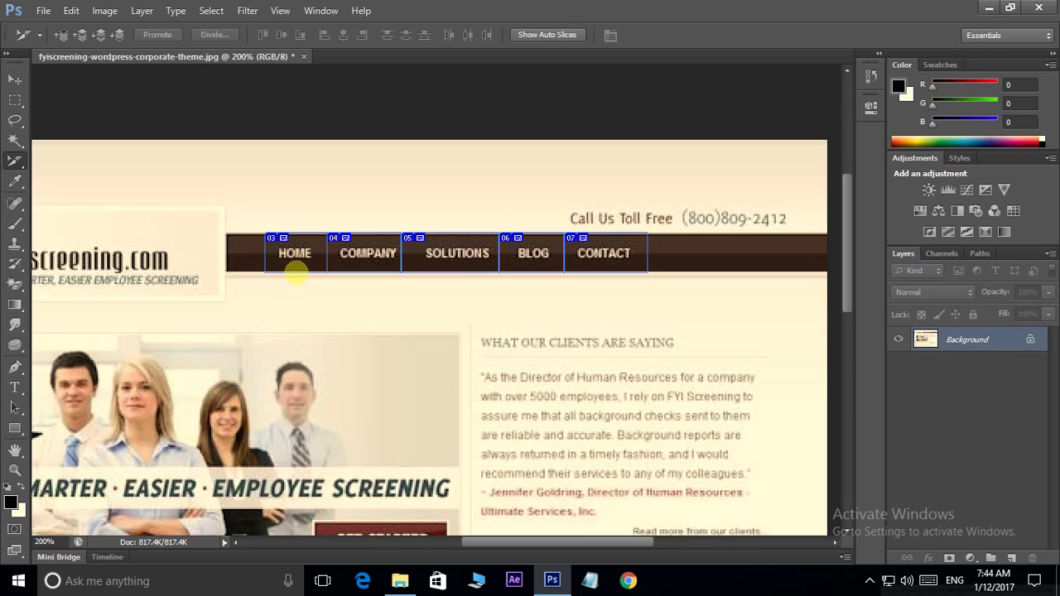
left_click(296, 268)
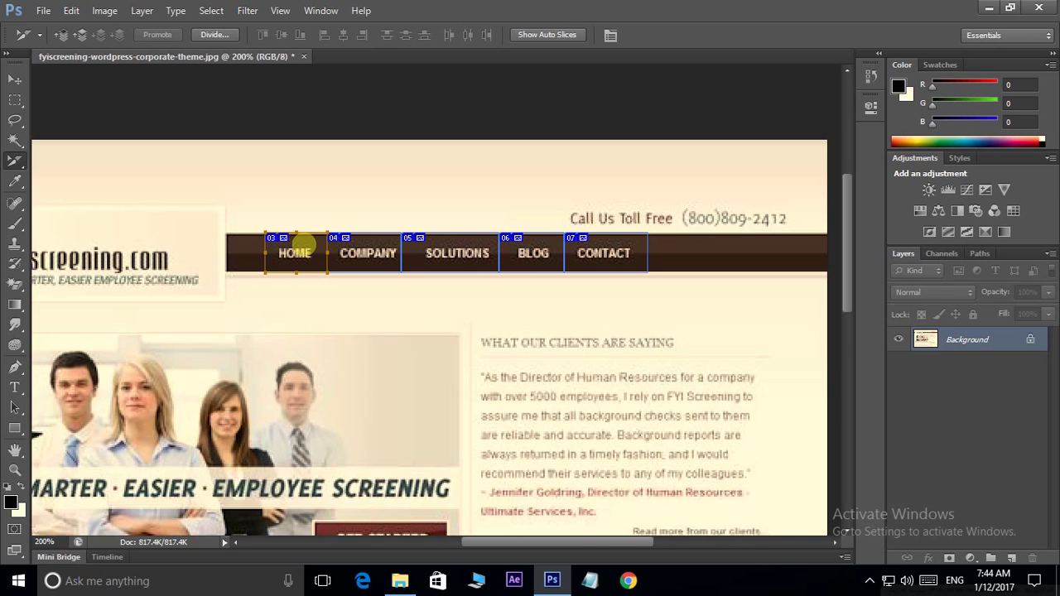
right_click(301, 247)
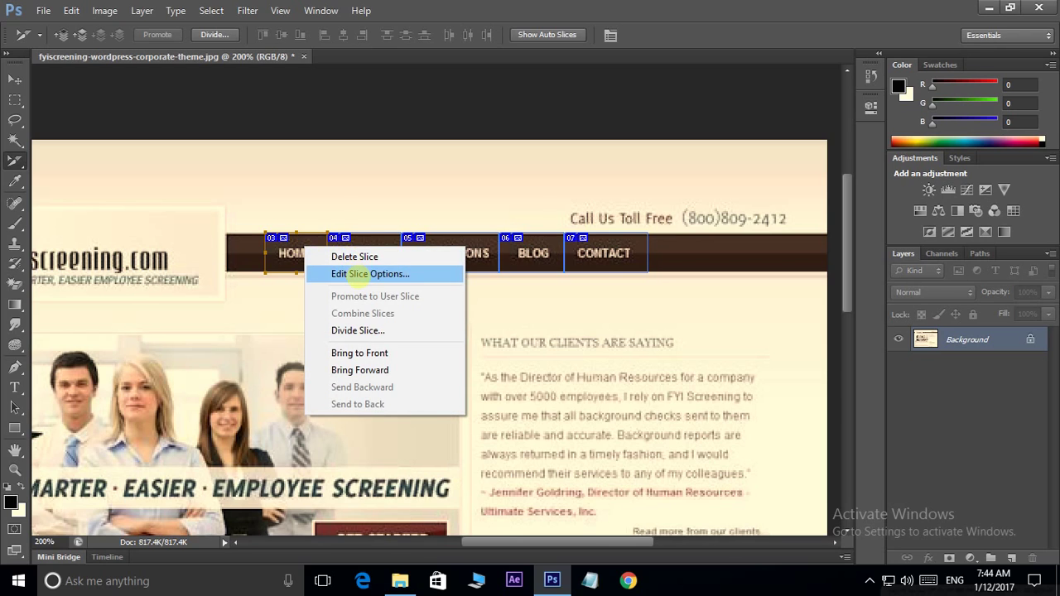
left_click(349, 274)
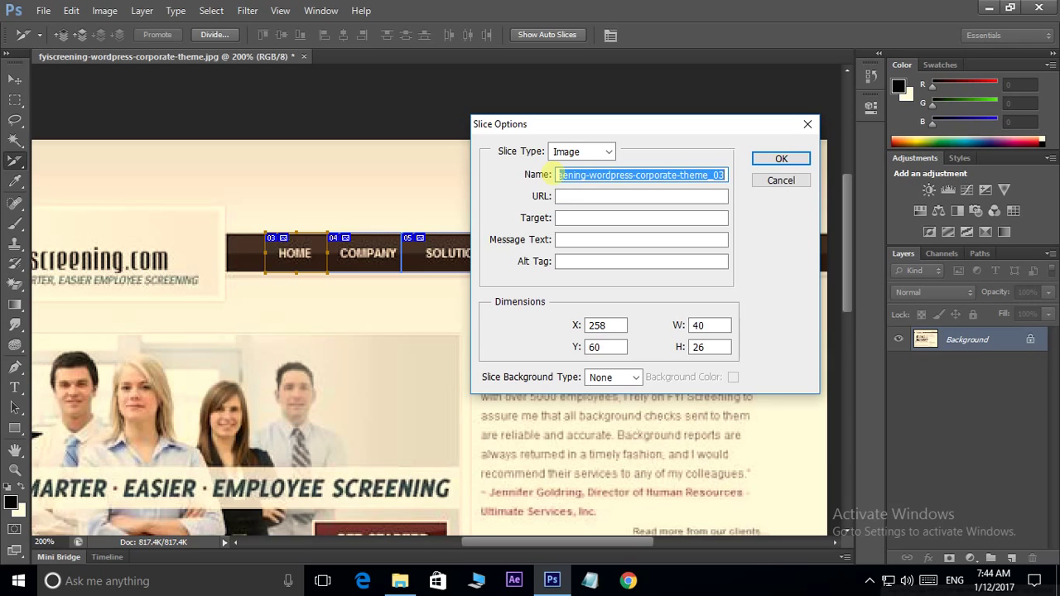
type("Home Butoon")
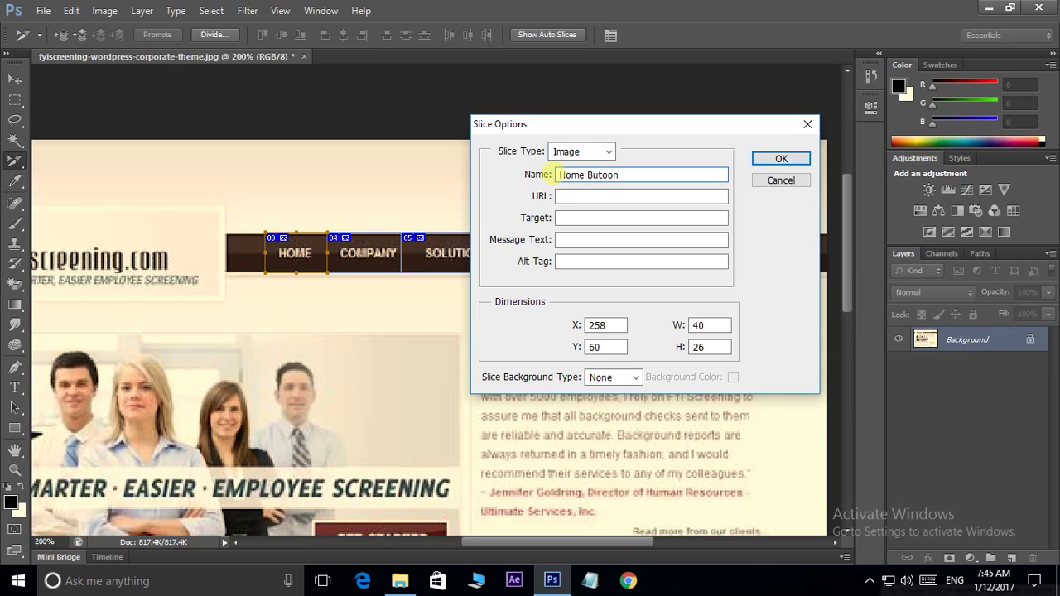
key("BackSpace")
key("BackSpace")
type("t")
left_click(578, 196)
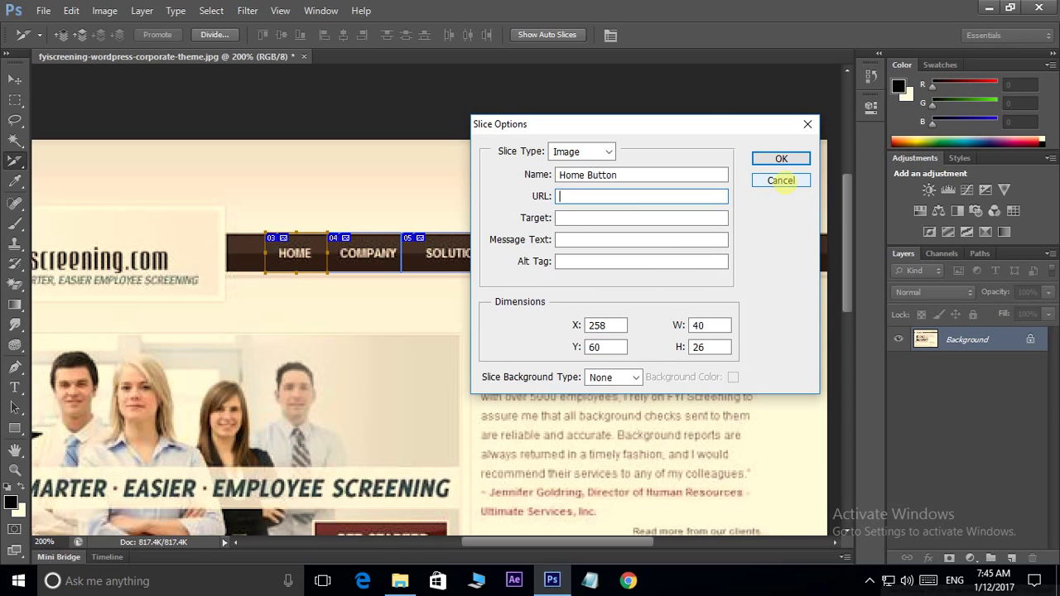
left_click(782, 180)
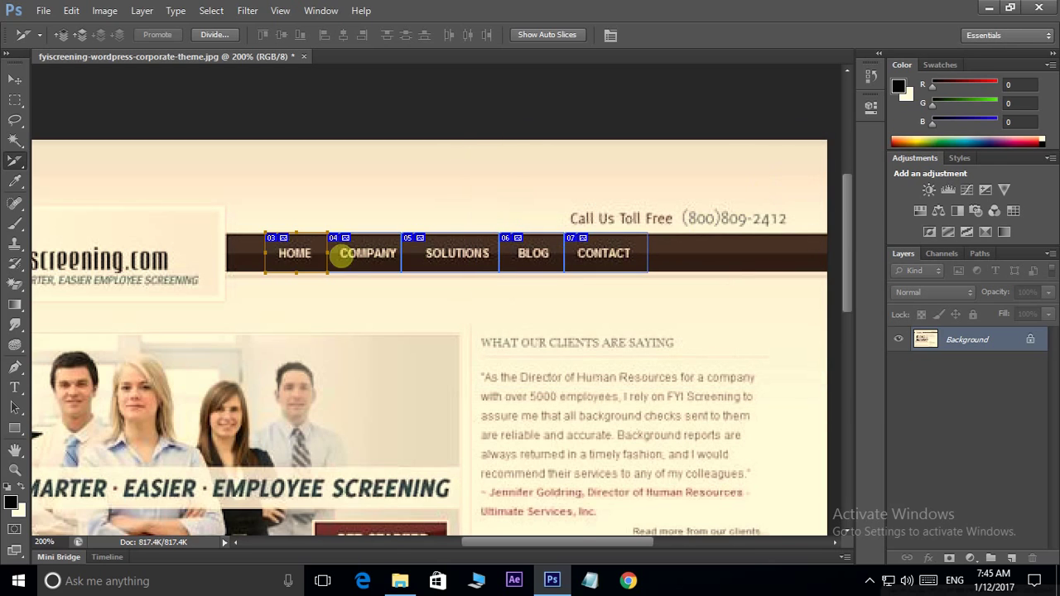